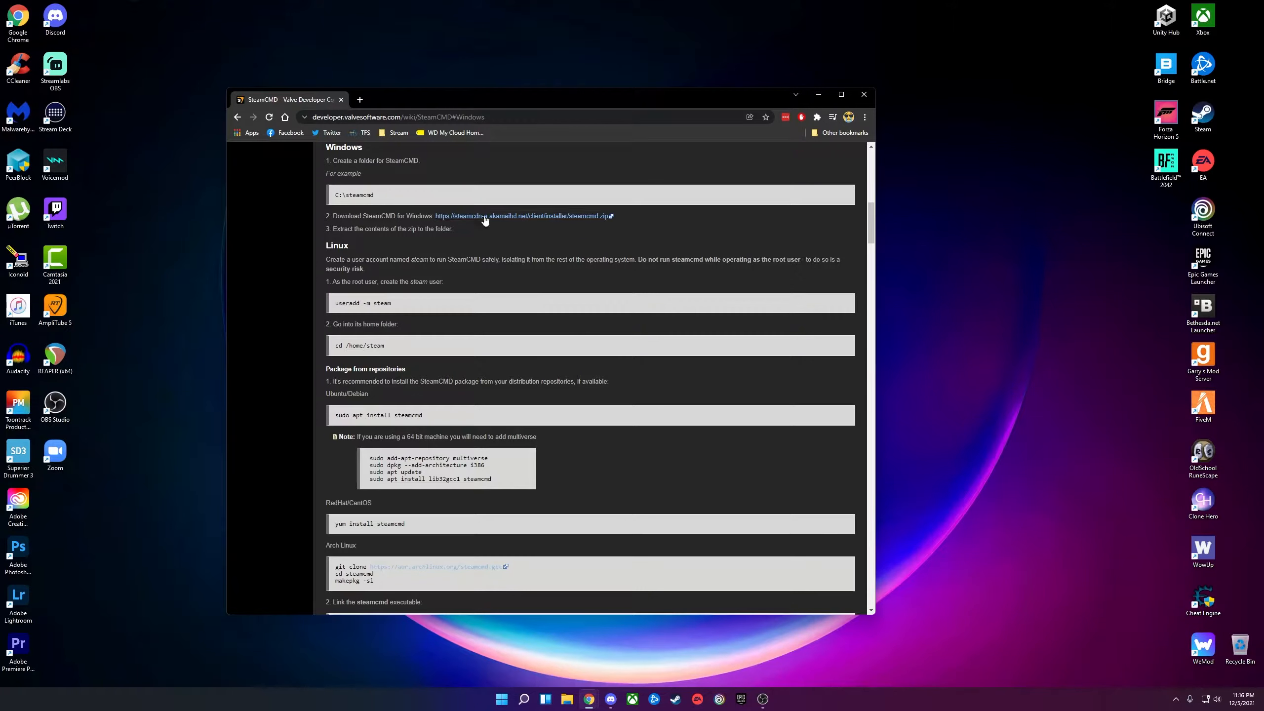
# Download steamcmd.zip using the 'Download SteamCMD for Windows' link on the wiki page.
pyautogui.click(453, 216)
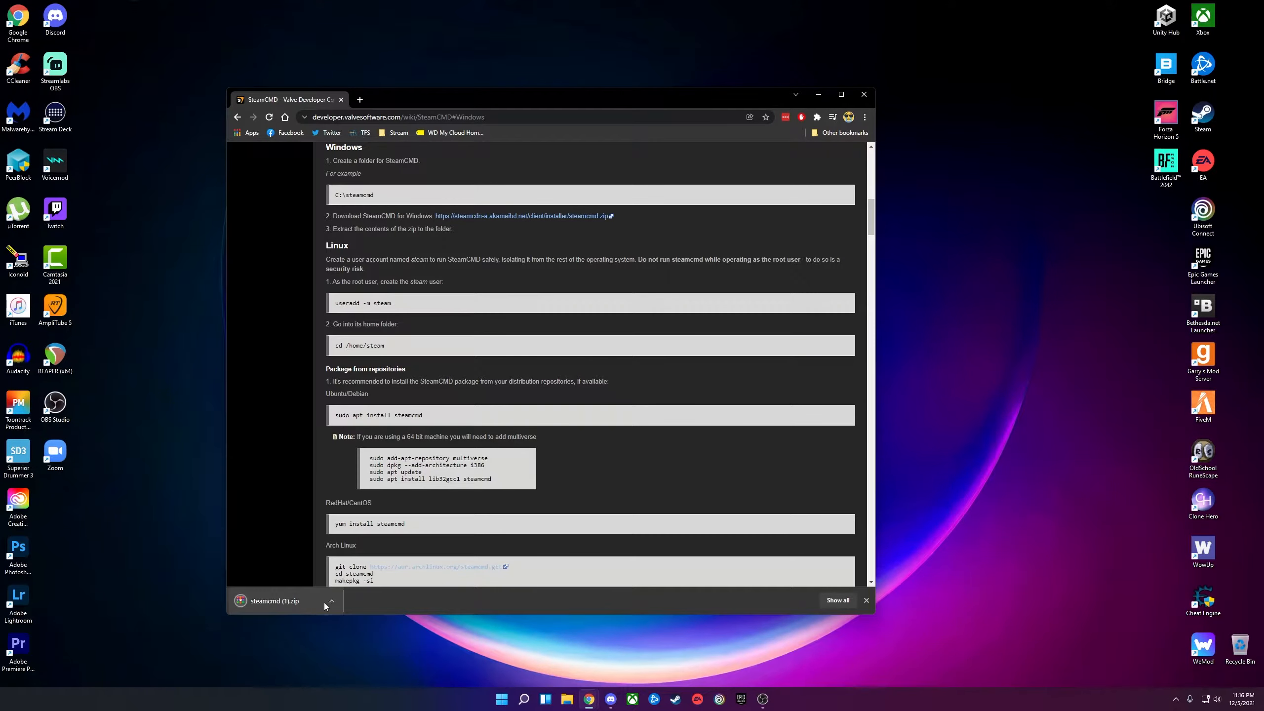
# Open the G: drive from the download and create a new folder named SteamCMD2.
pyautogui.click(332, 600)
pyautogui.click(385, 626)
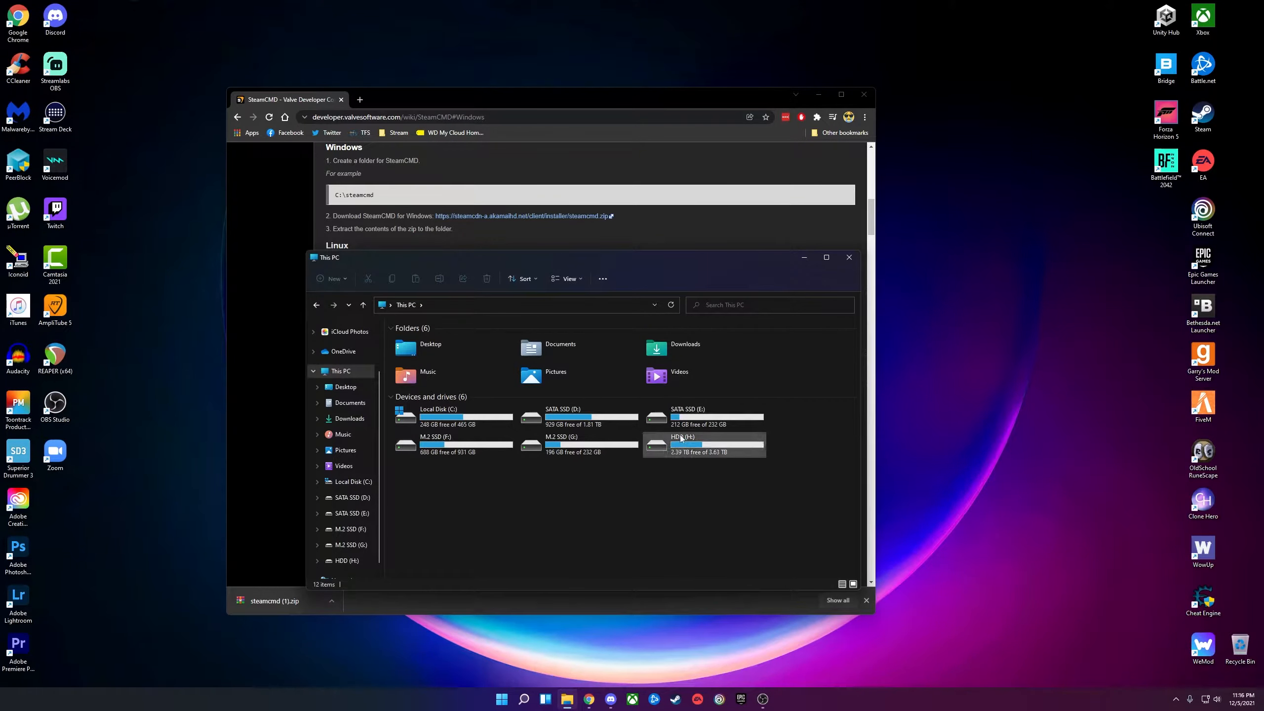
pyautogui.doubleClick(581, 453)
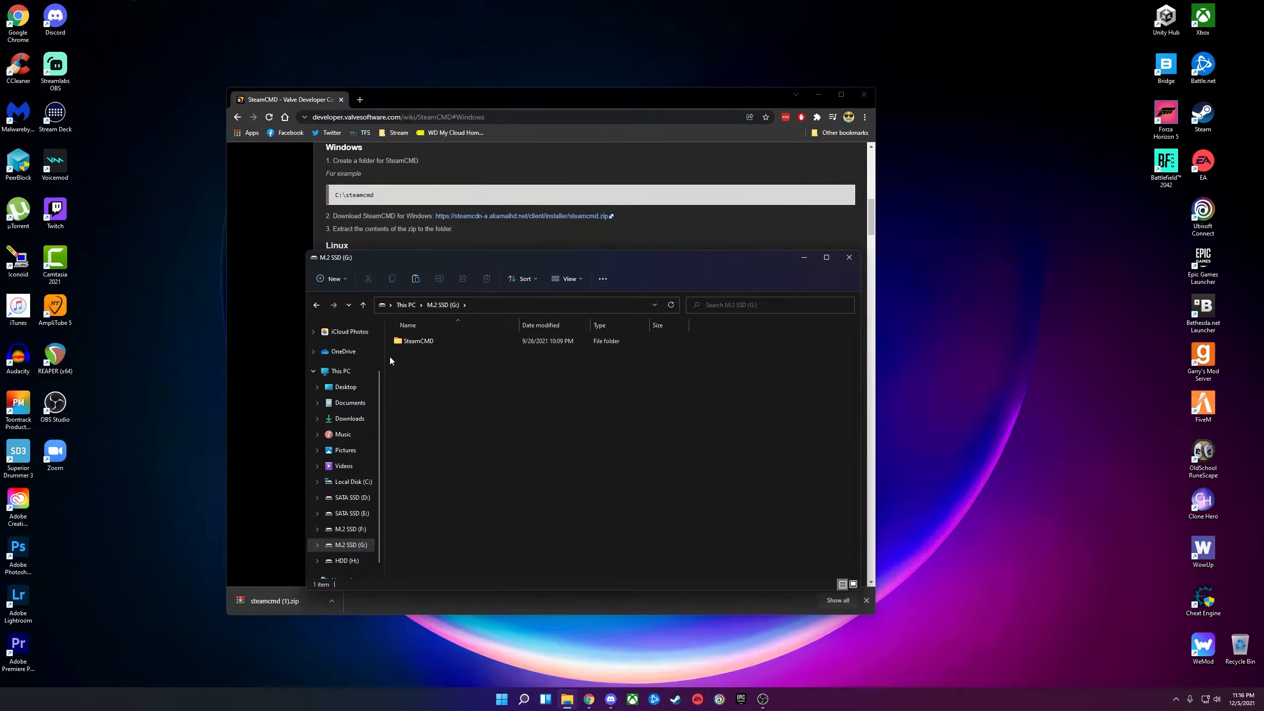
pyautogui.rightClick(412, 371)
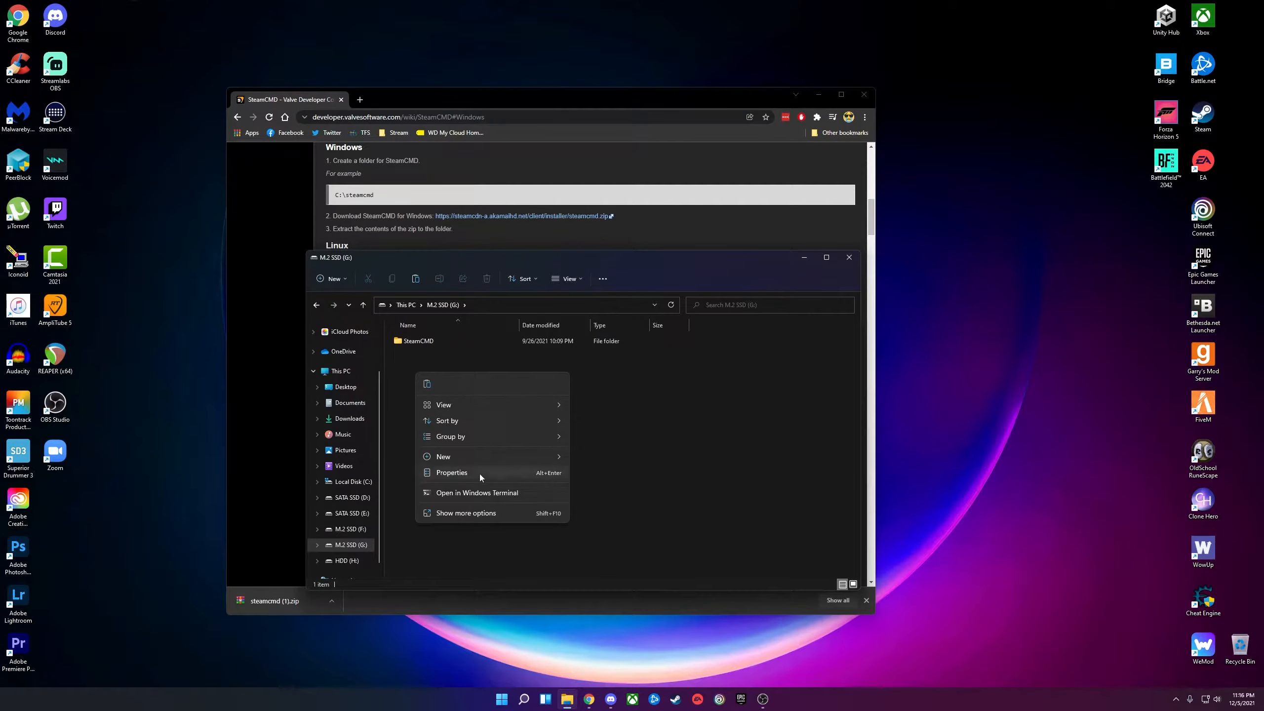
pyautogui.moveTo(483, 452)
pyautogui.click(592, 456)
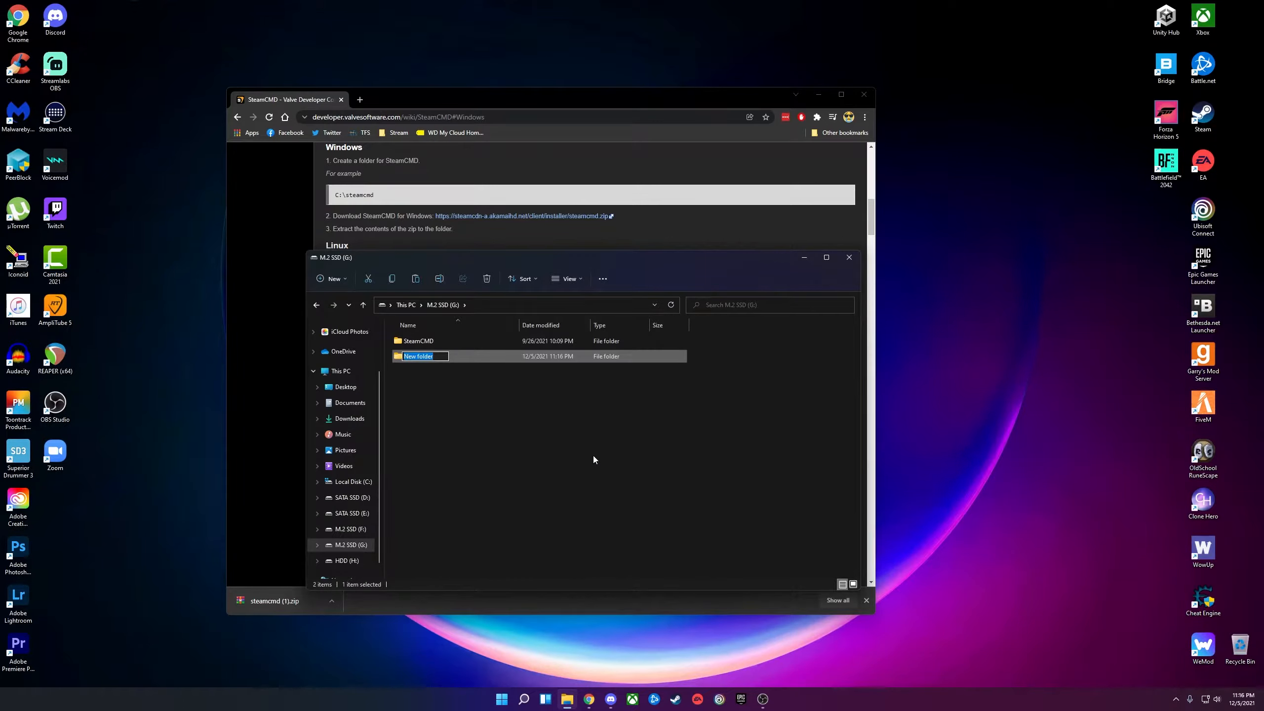
pyautogui.write('SteamCMD2')
pyautogui.press('Return')
pyautogui.doubleClick(466, 357)
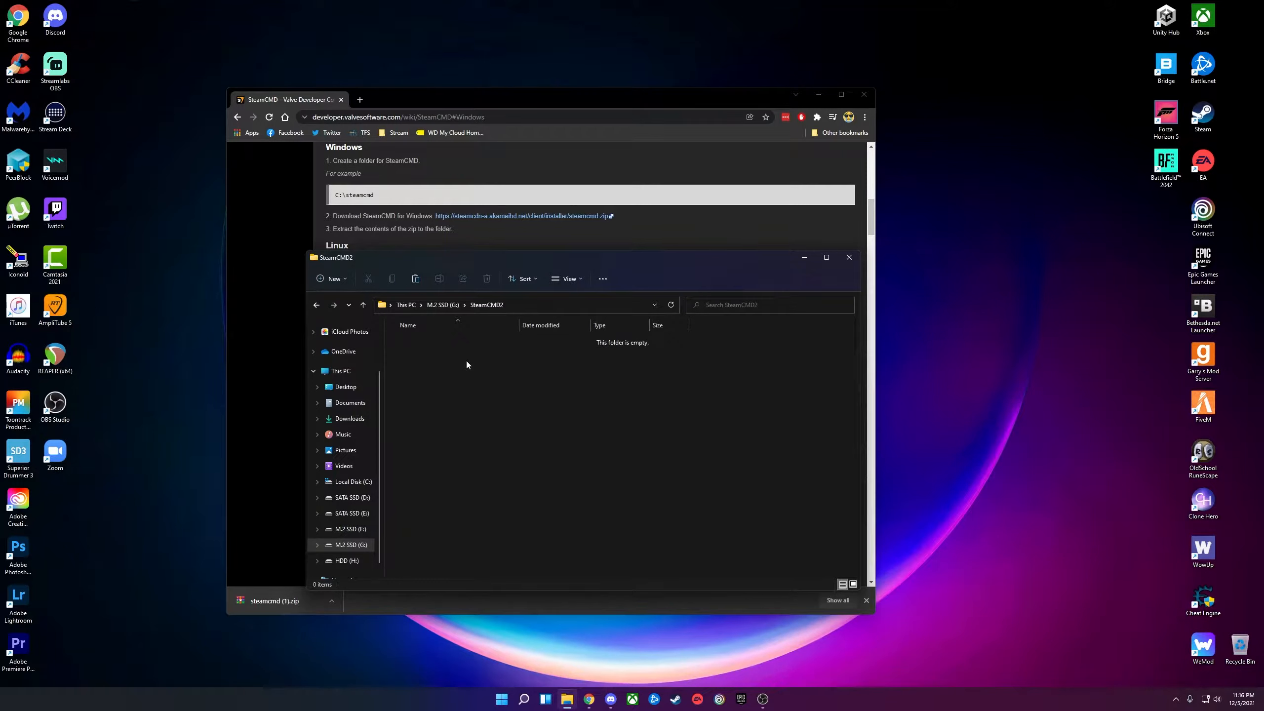
# Paste the SteamCMD zip into SteamCMD2 and extract it there with WinRAR Extract Here.
pyautogui.rightClick(468, 360)
pyautogui.click(478, 372)
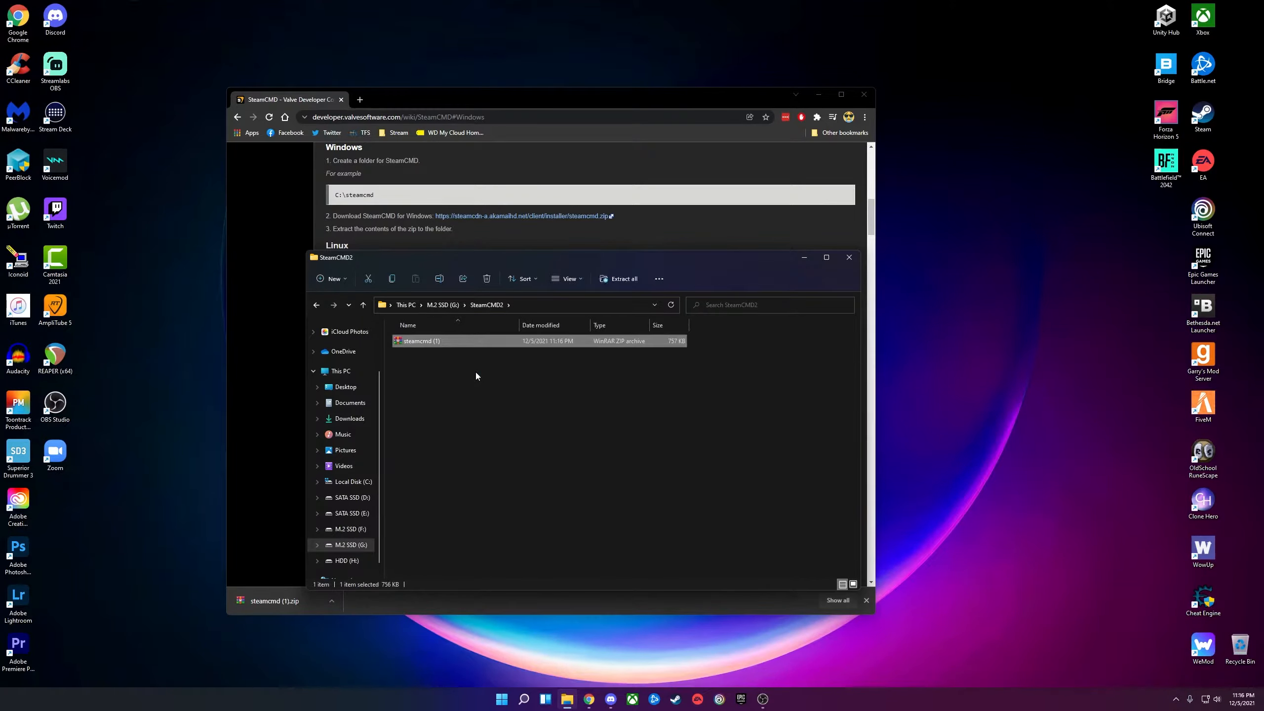
pyautogui.rightClick(426, 345)
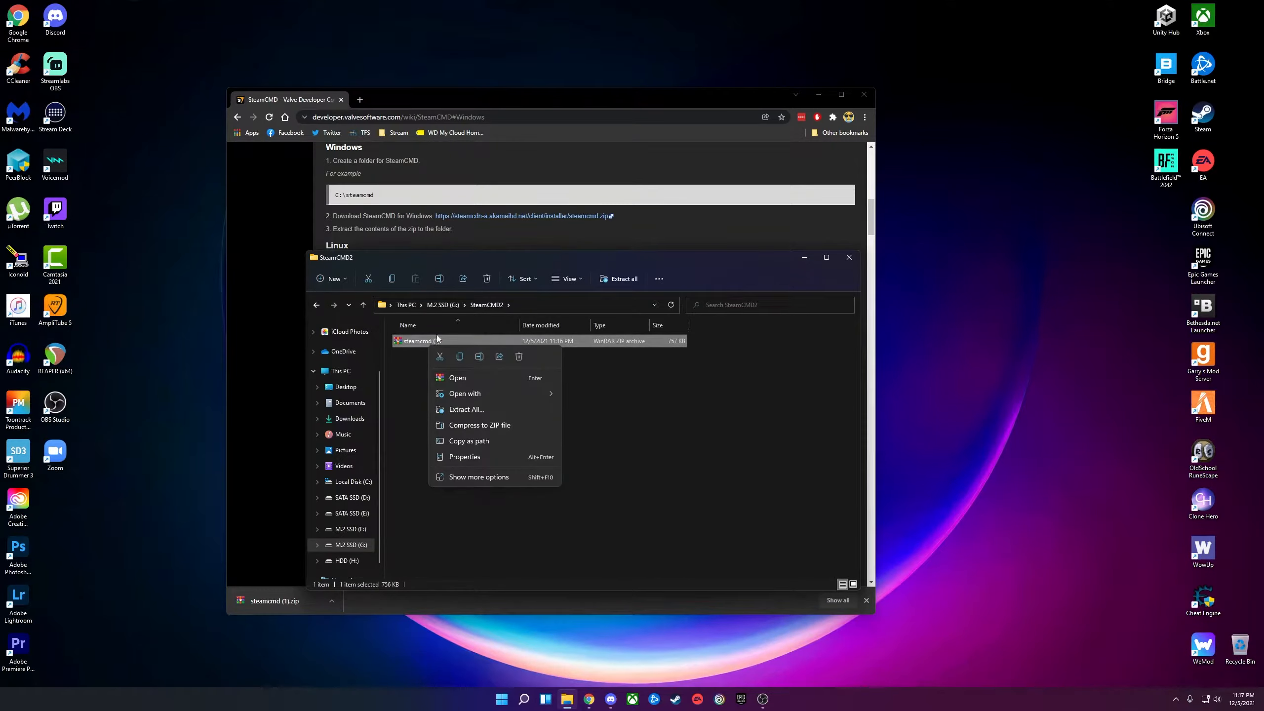
pyautogui.click(475, 476)
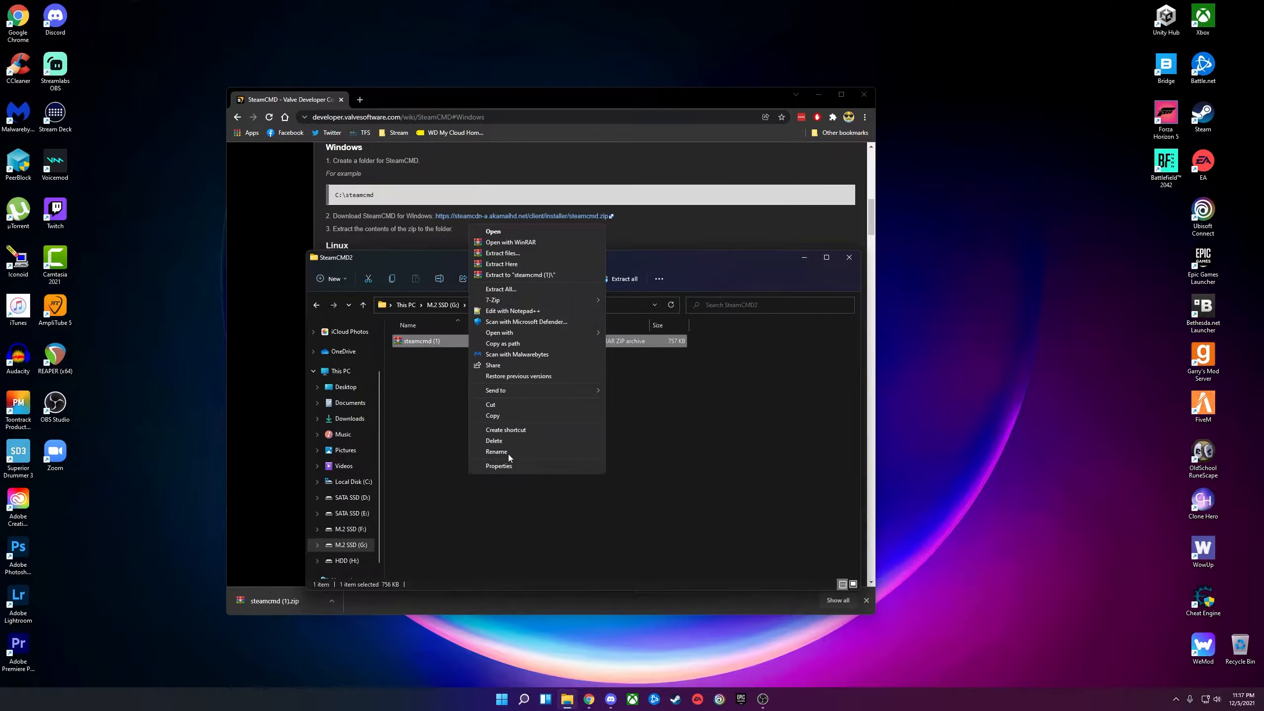
pyautogui.click(516, 261)
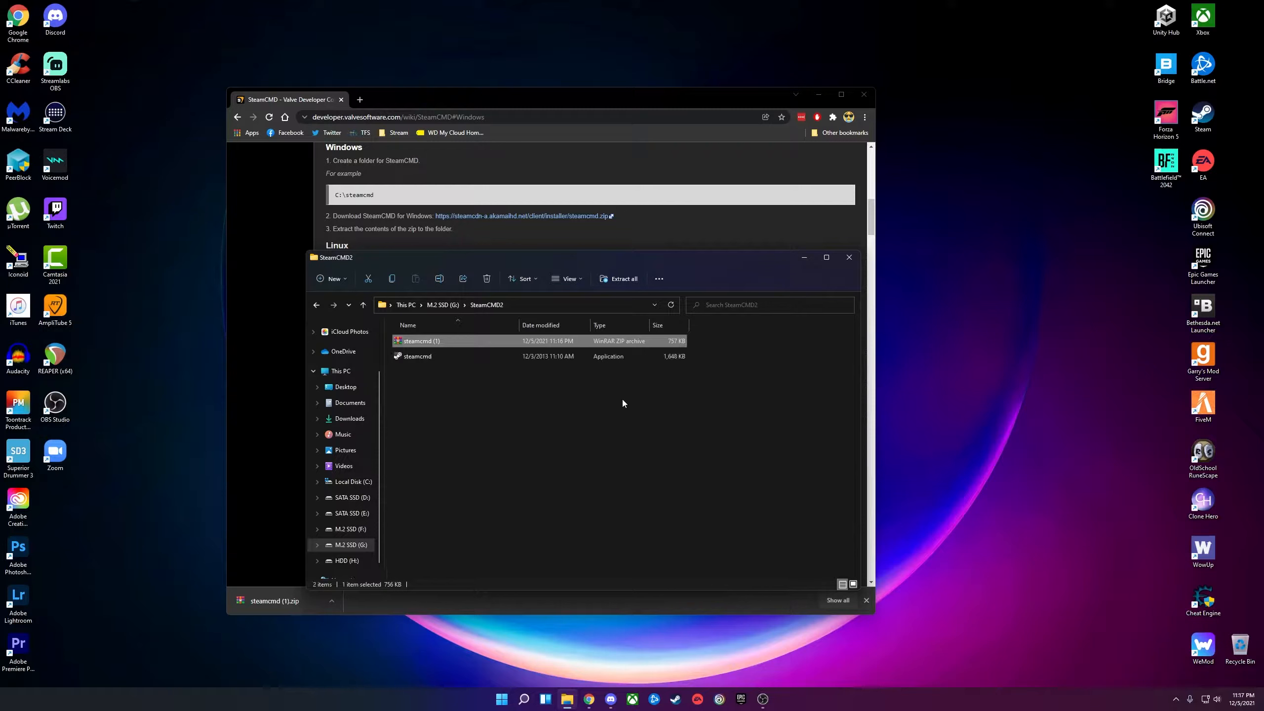
pyautogui.click(423, 366)
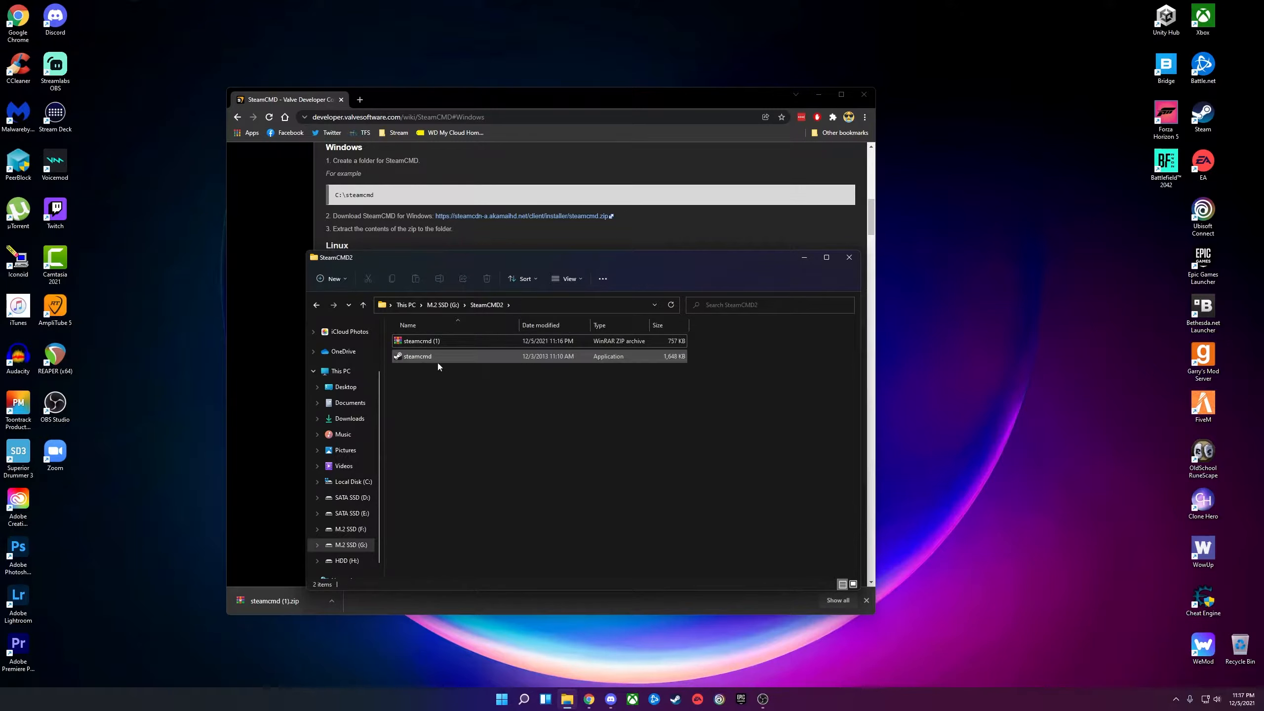
# Run steamcmd.exe until its self-update finishes, then relaunch it to reach the Steam> prompt.
pyautogui.doubleClick(424, 358)
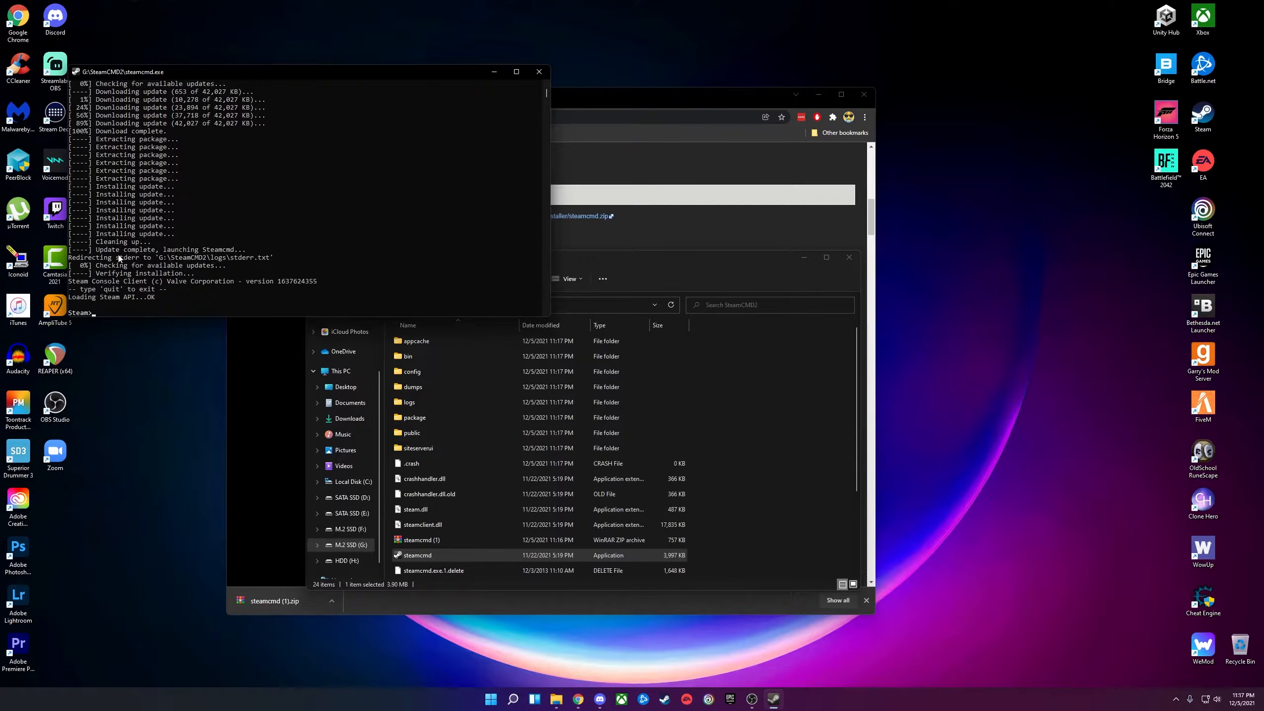
pyautogui.click(539, 72)
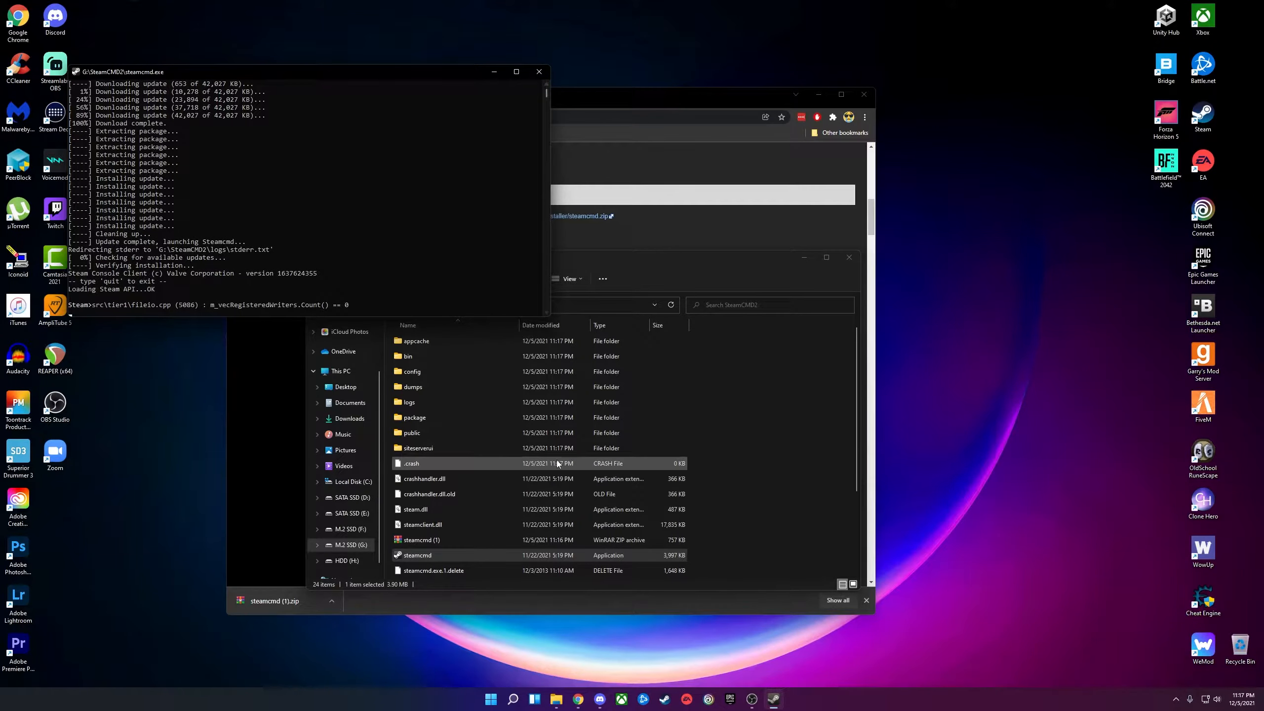
pyautogui.scroll(-3, 498, 443)
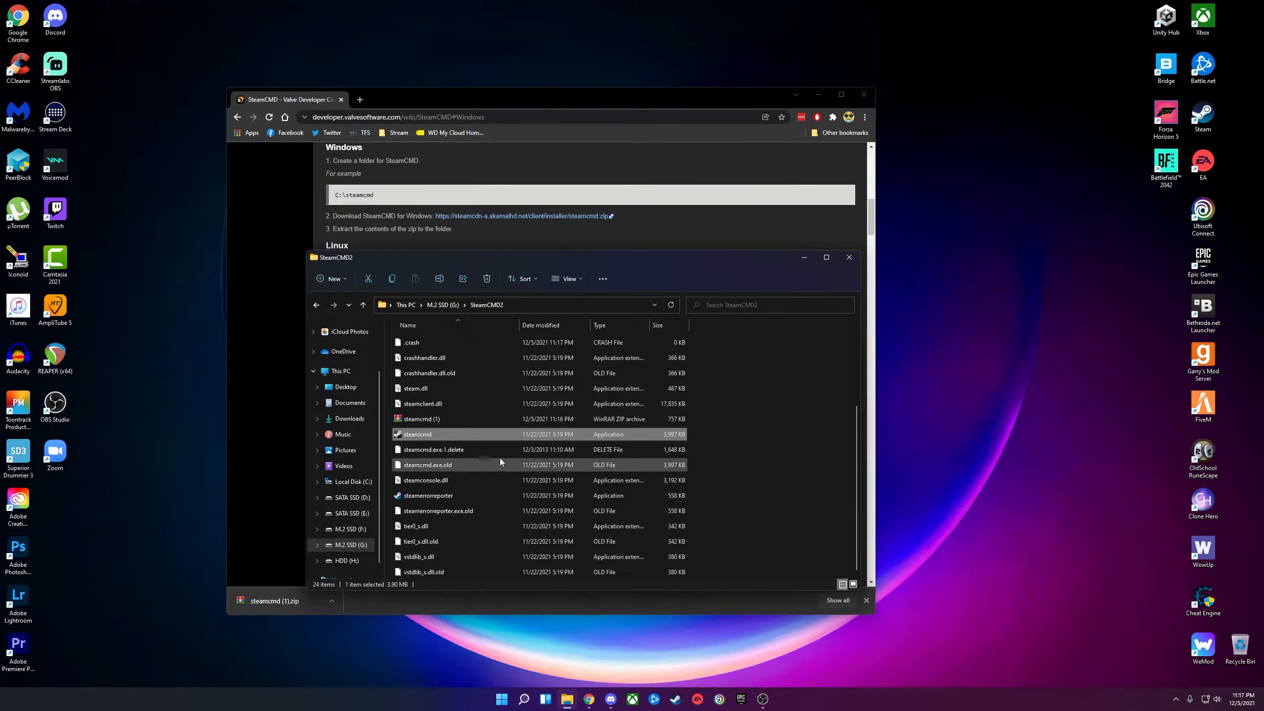
pyautogui.doubleClick(433, 433)
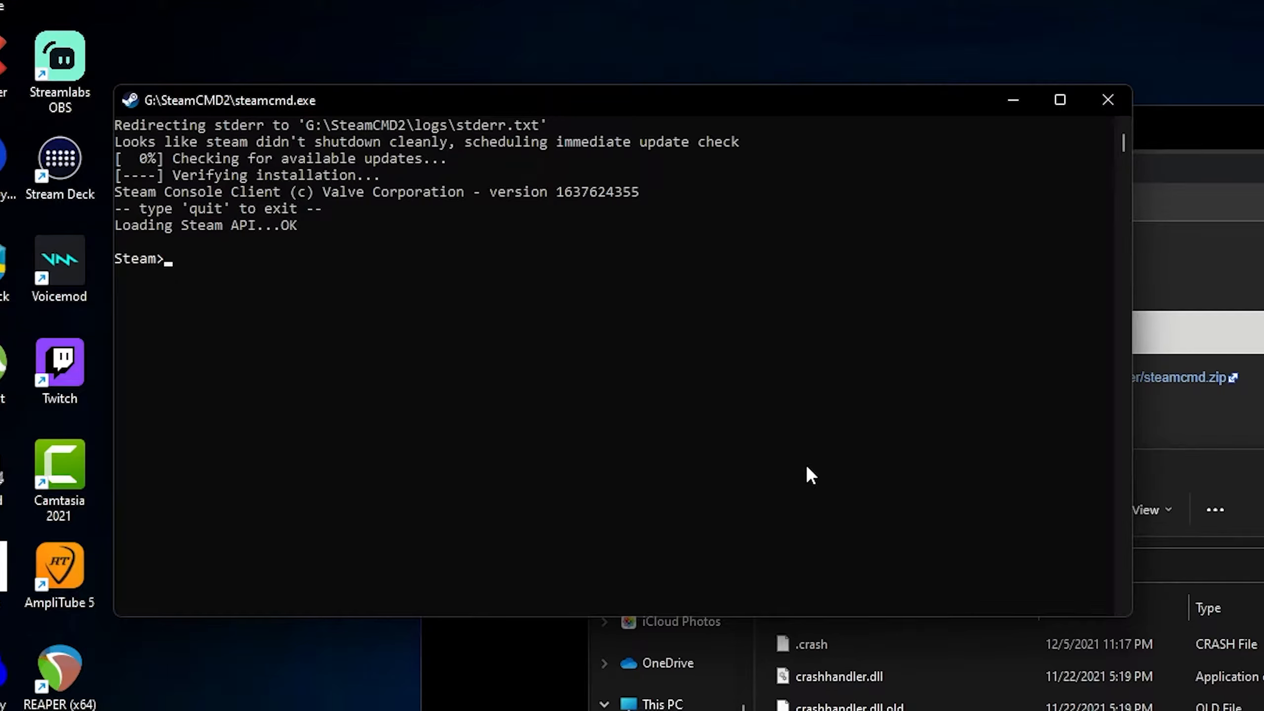
# Run 'login anonymous' and 'app_update 4020 validate', then close the console once installed.
pyautogui.write('login anonymous')
pyautogui.press('Return')
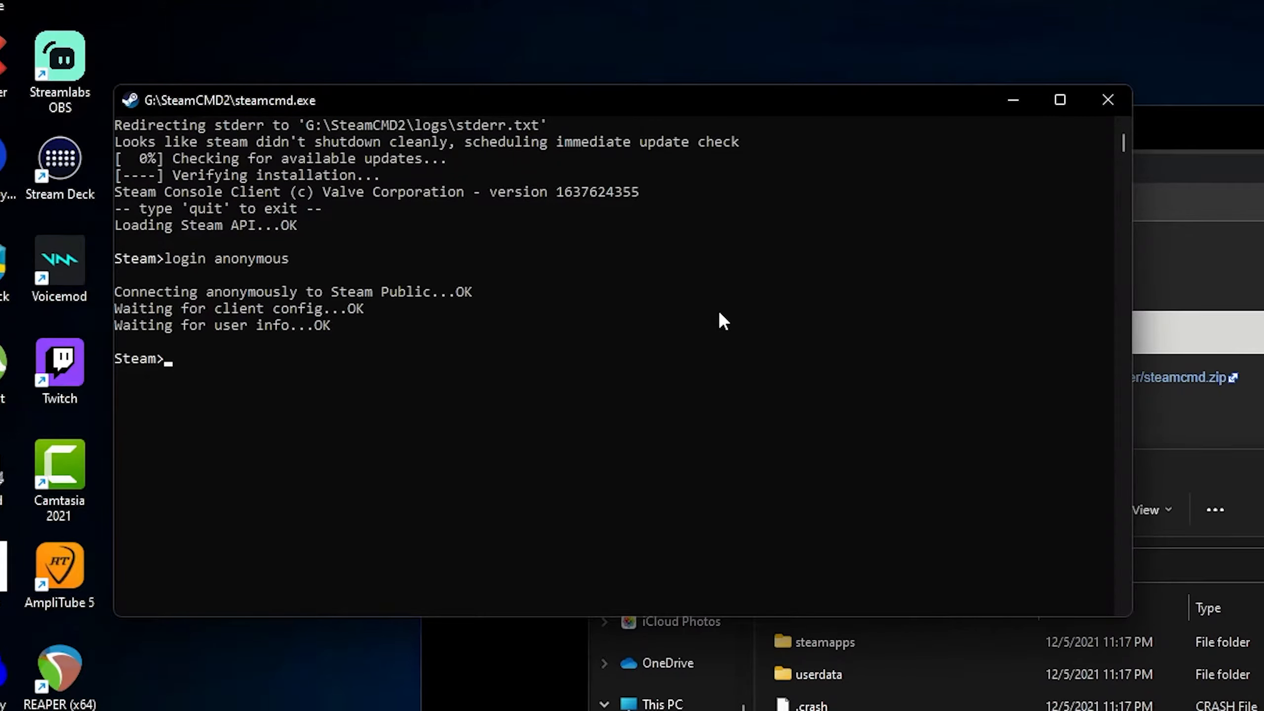
pyautogui.write('app_update 4020')
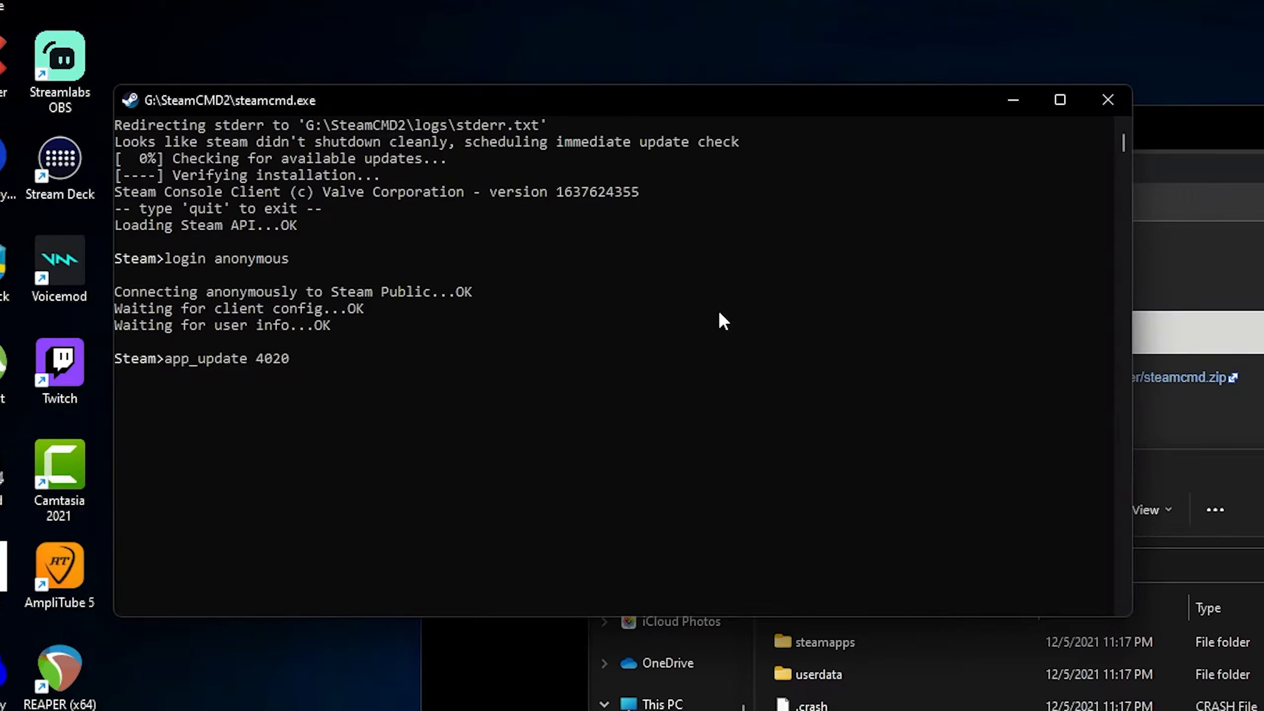
pyautogui.write(' validate')
pyautogui.press('Return')
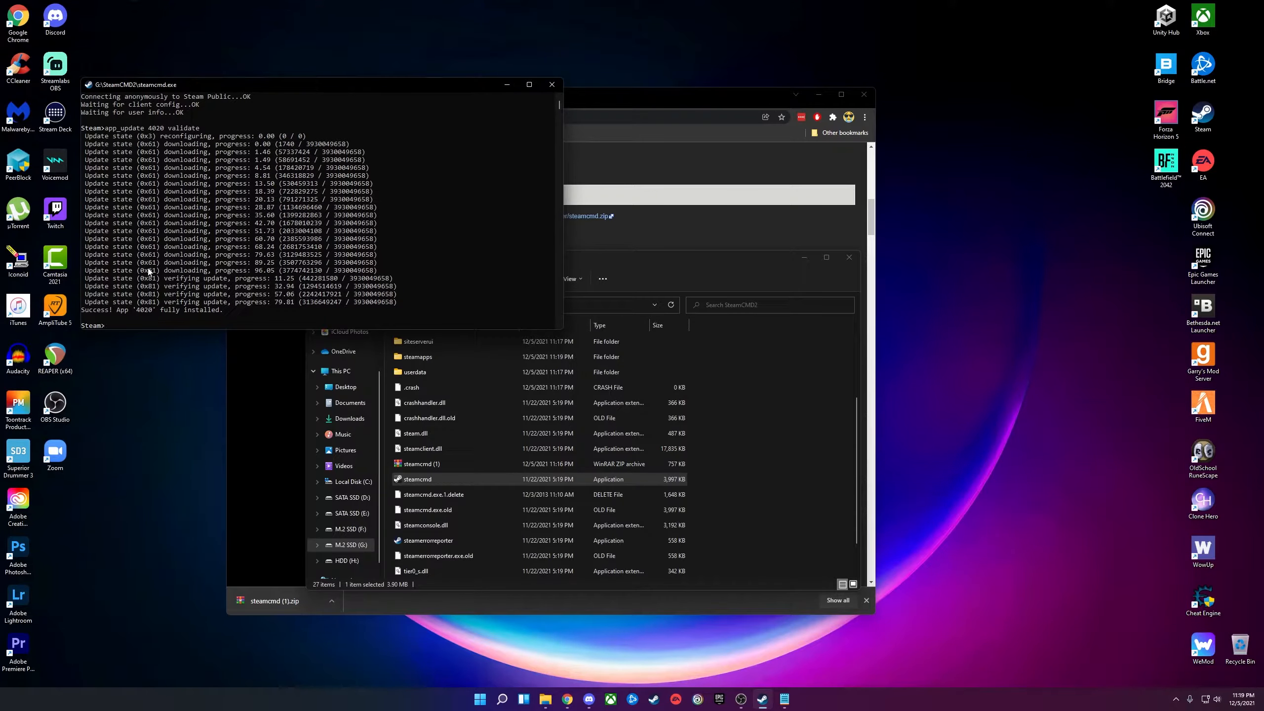
pyautogui.click(561, 88)
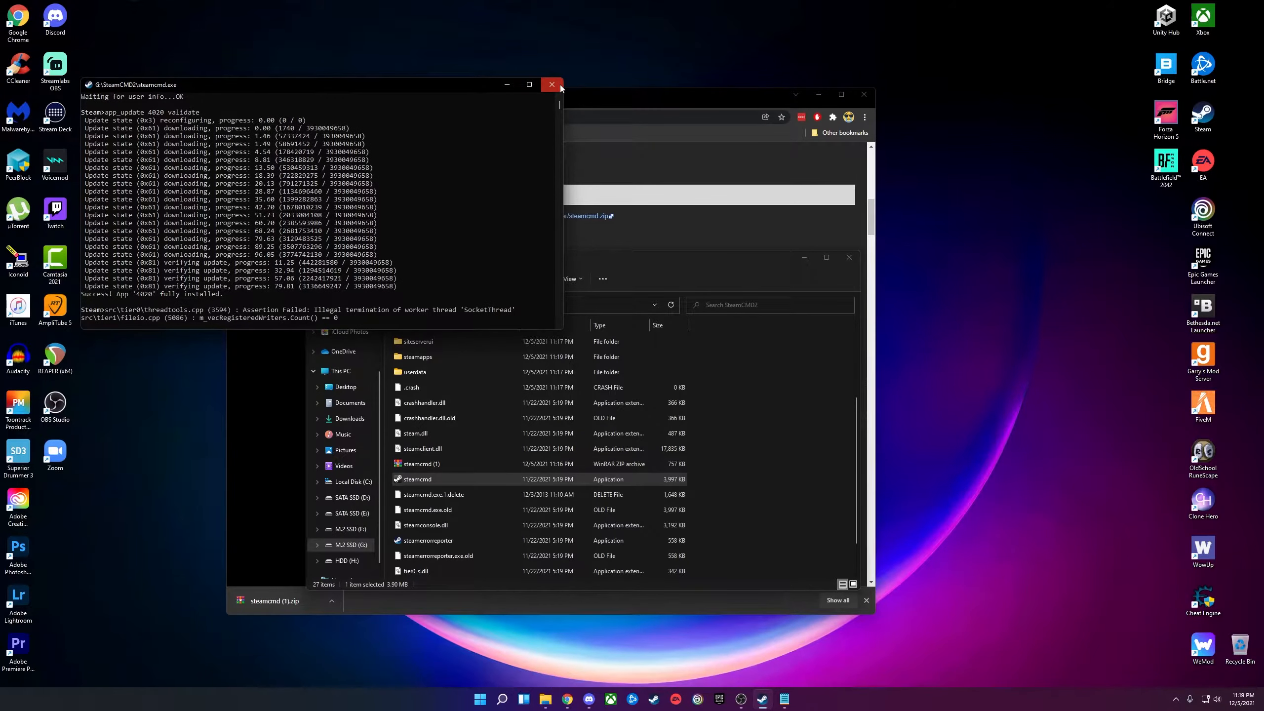
pyautogui.scroll(3, 473, 449)
pyautogui.click(440, 473)
# In steamapps\common\GarrysModDS, duplicate srcds and launch the 'srcds - Copy' starter.
pyautogui.doubleClick(441, 479)
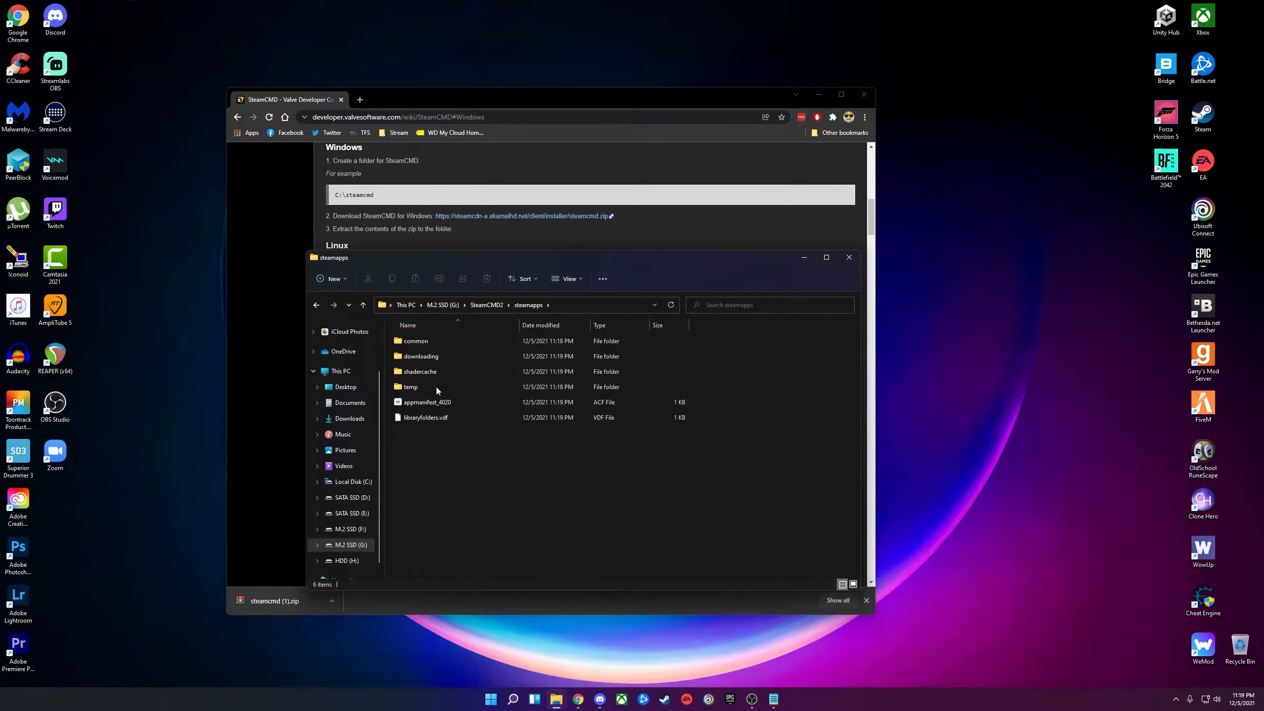
pyautogui.doubleClick(433, 340)
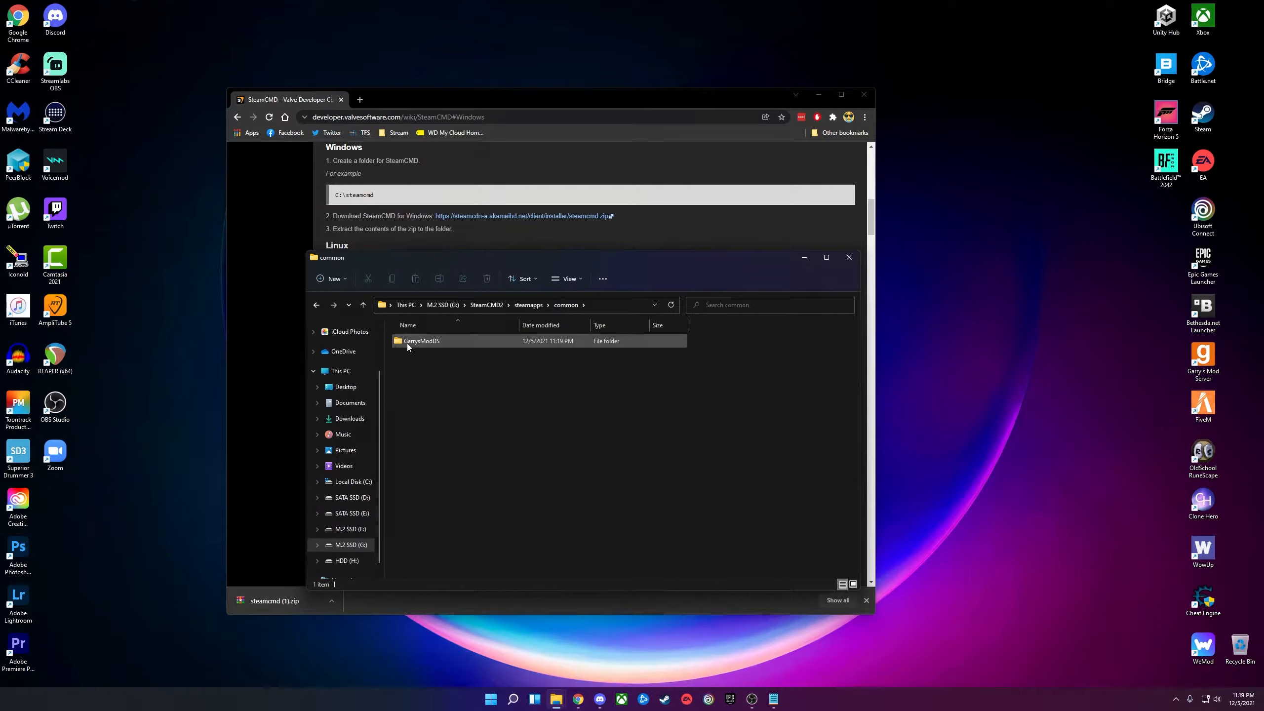
pyautogui.doubleClick(446, 342)
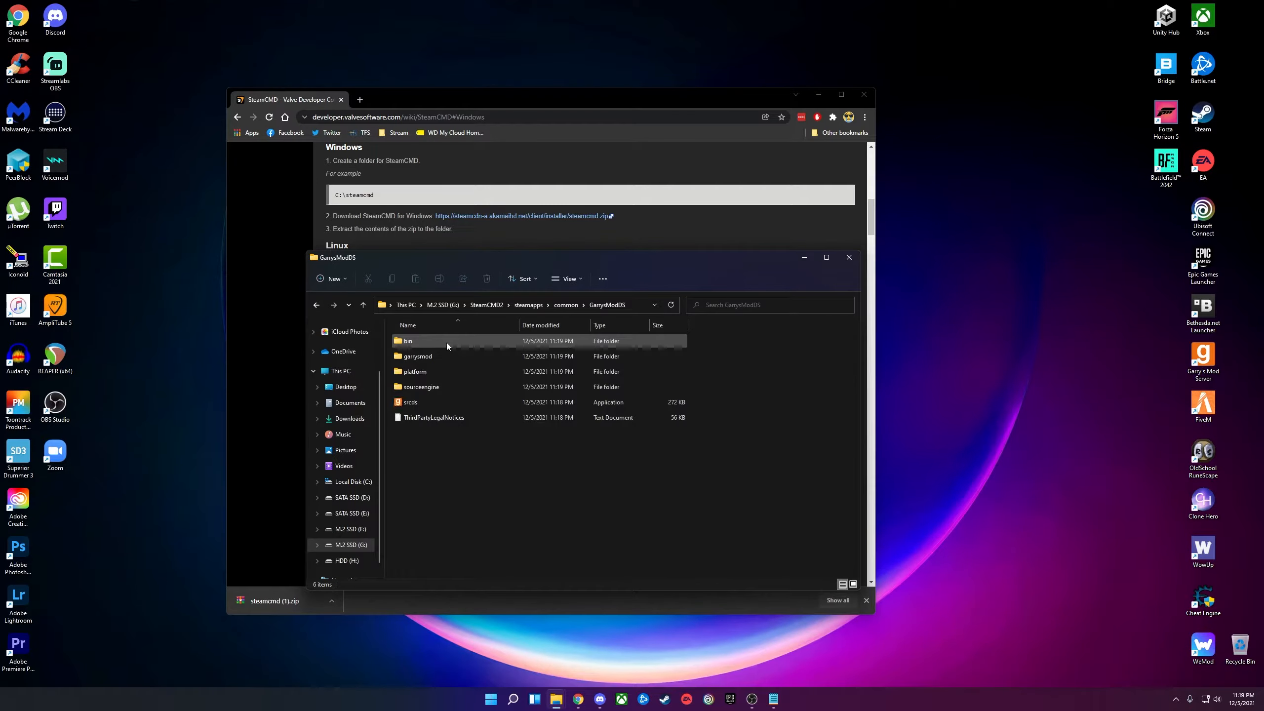
pyautogui.click(409, 403)
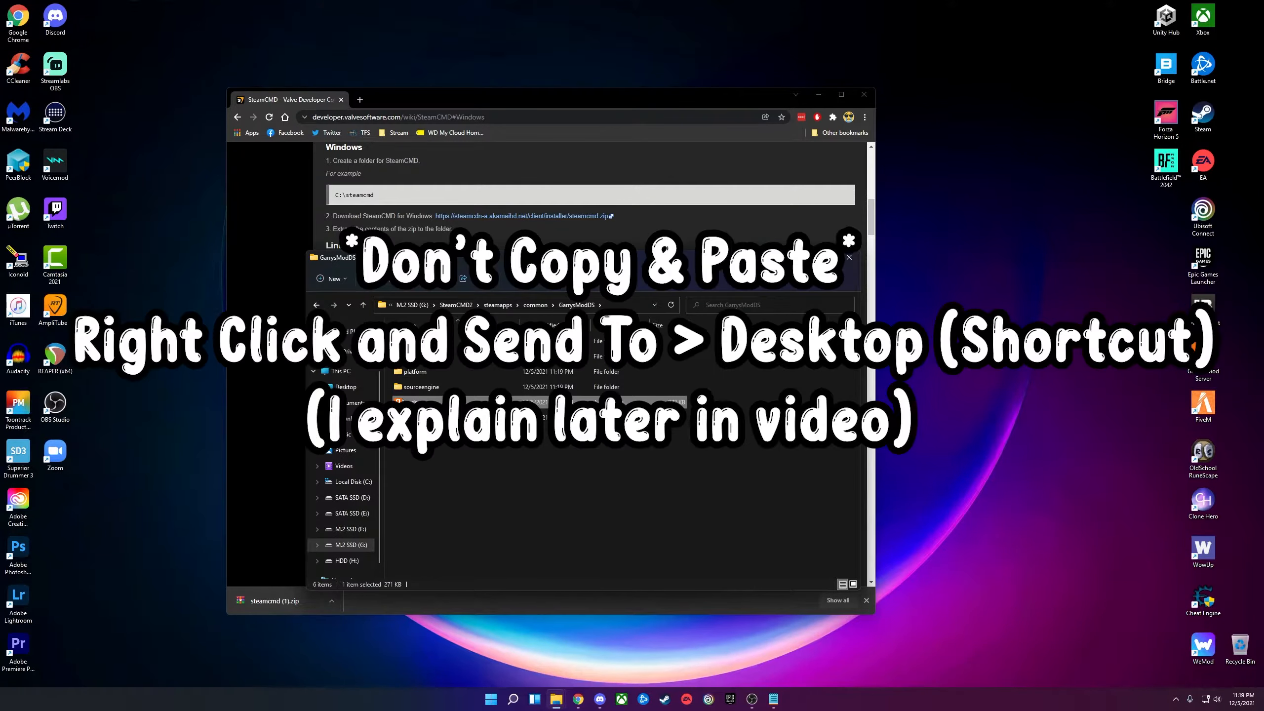
pyautogui.click(455, 458)
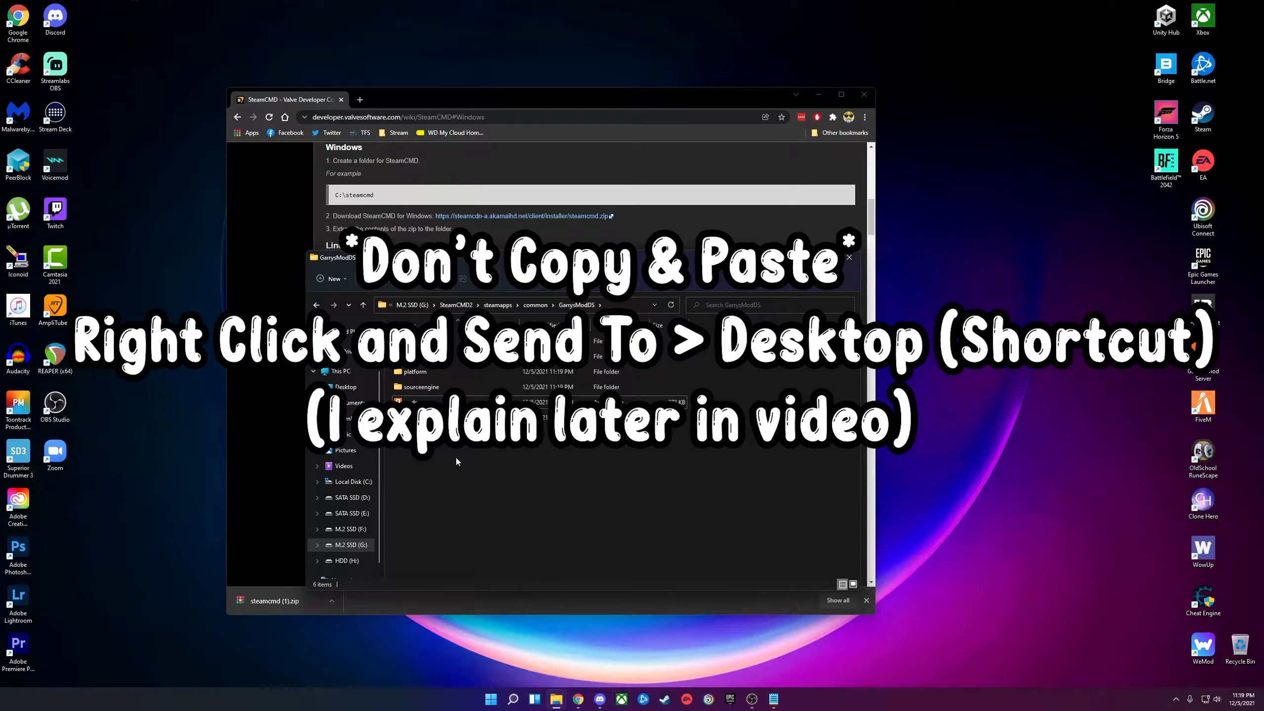
pyautogui.hotkey('ctrl', 'v')
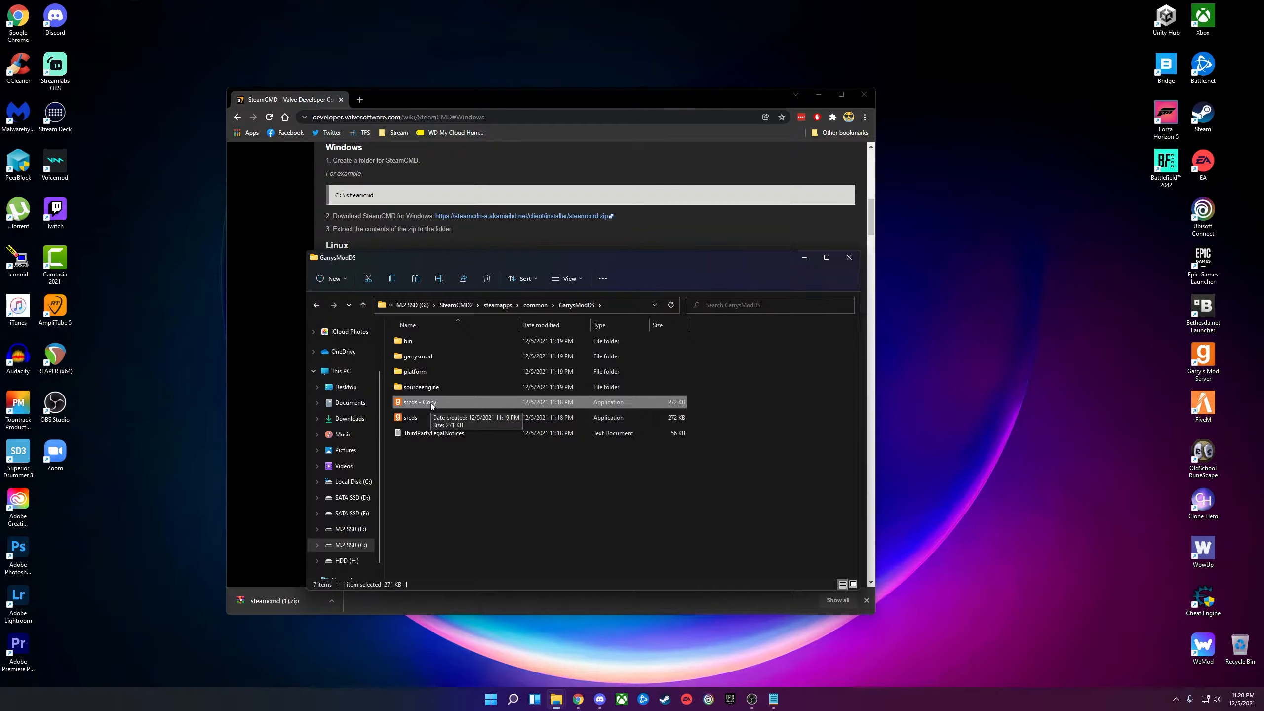
pyautogui.doubleClick(431, 406)
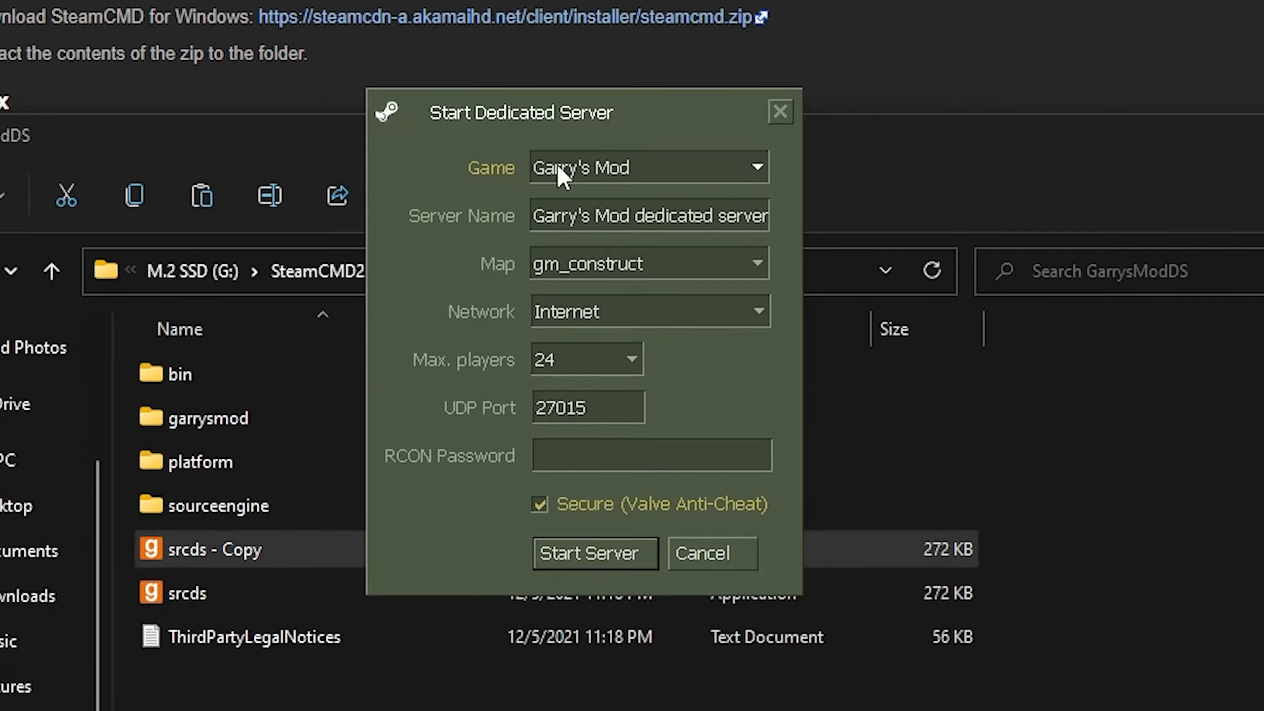
# Set the server name to Test and choose gm_flatgrass as the map.
pyautogui.tripleClick(611, 215)
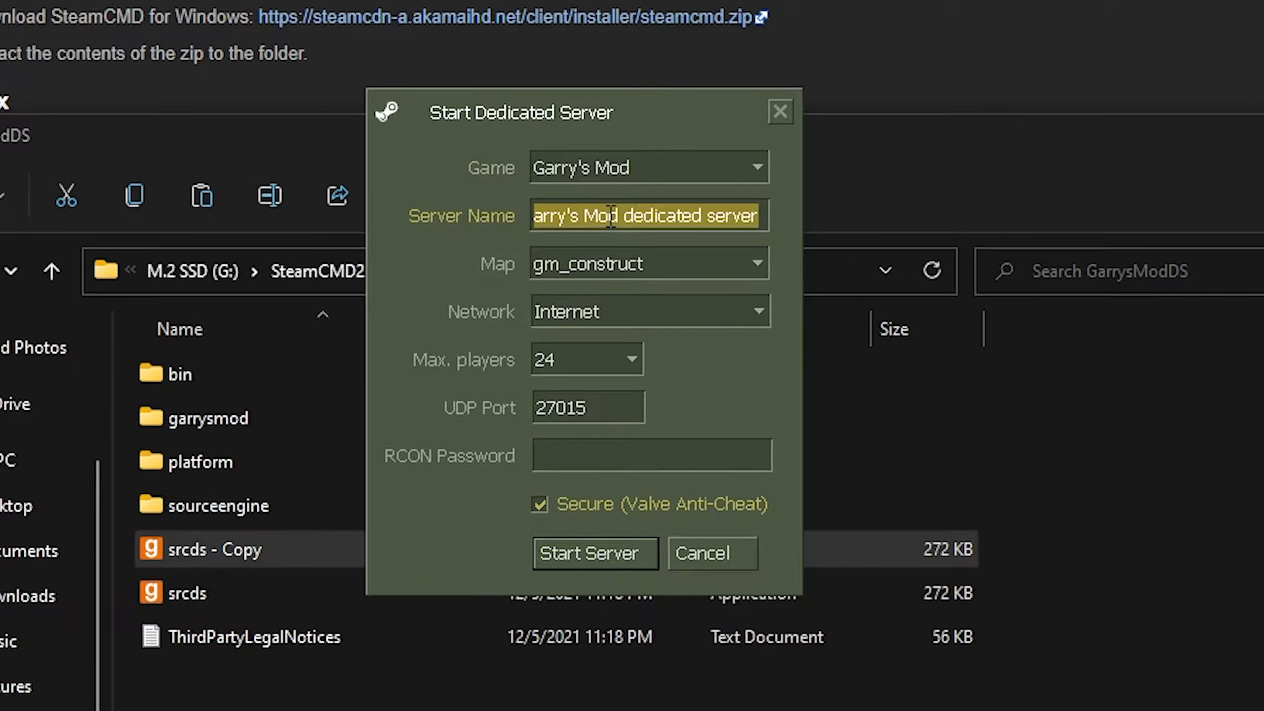
pyautogui.press('BackSpace')
pyautogui.write('Test')
pyautogui.click(749, 261)
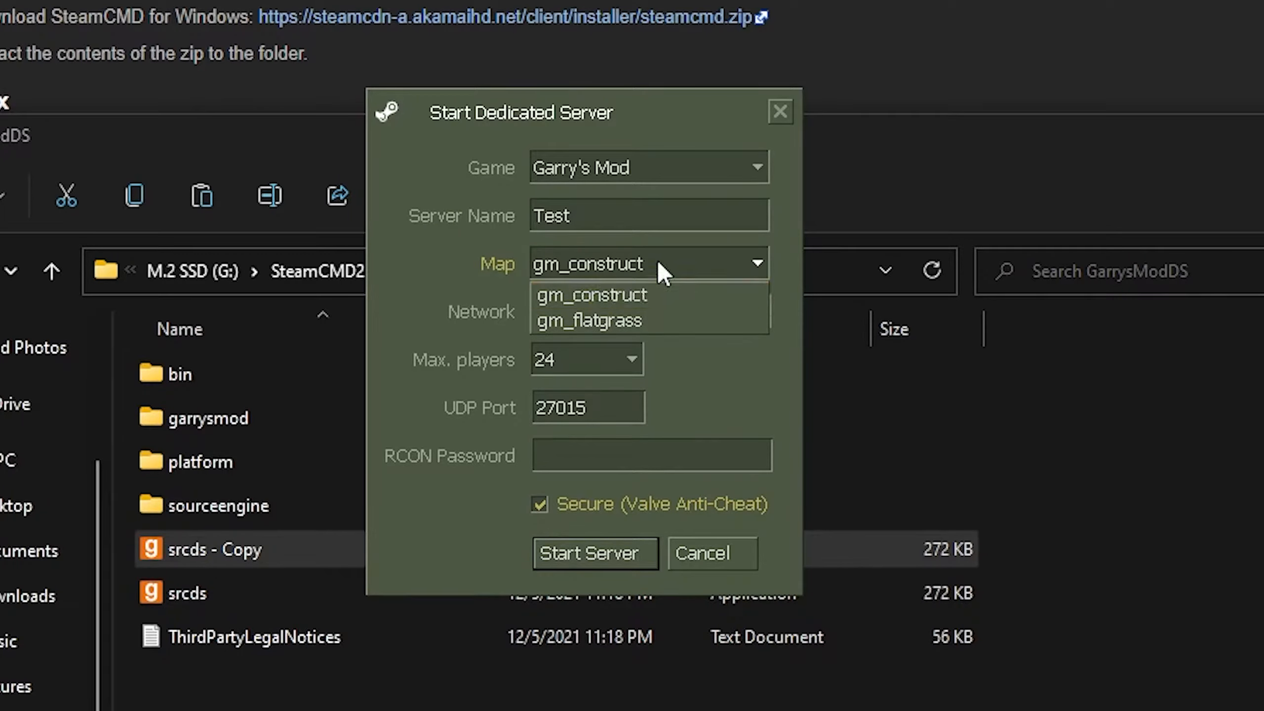
pyautogui.click(642, 319)
# Keep the network on Internet, set max players to 32, check UDP port 27015, and open a new Chrome tab.
pyautogui.click(618, 322)
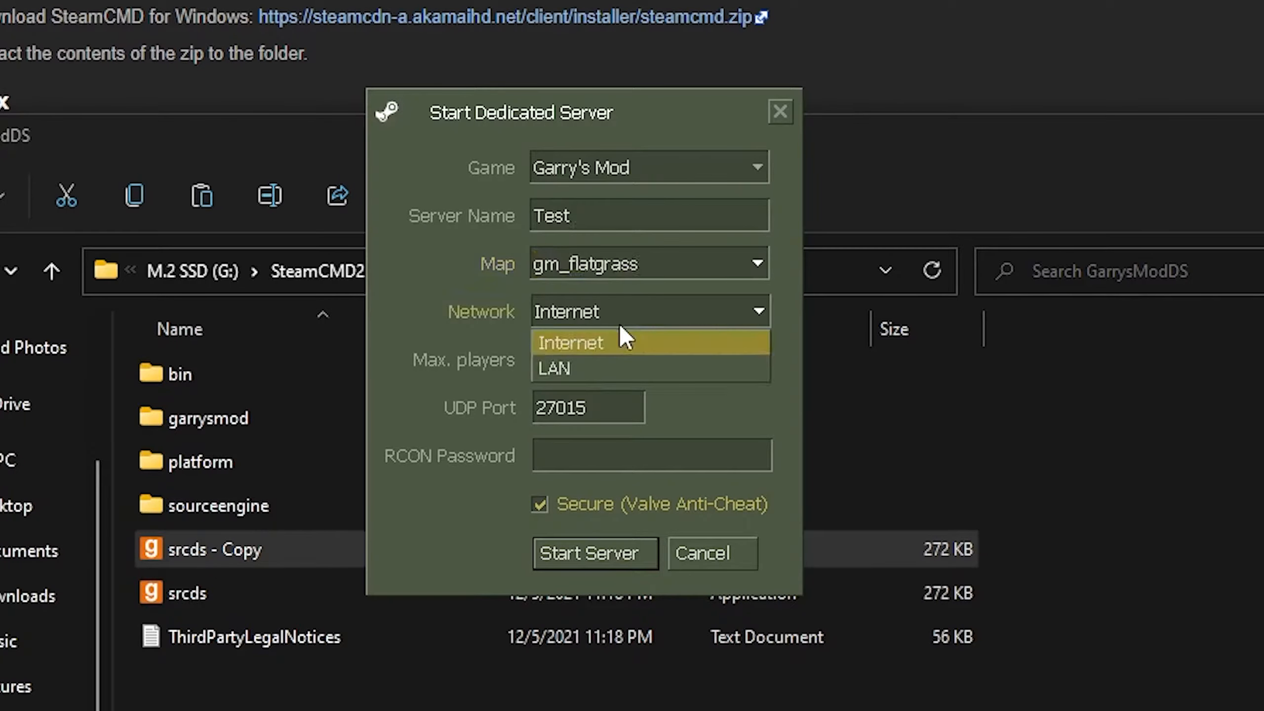
pyautogui.click(574, 340)
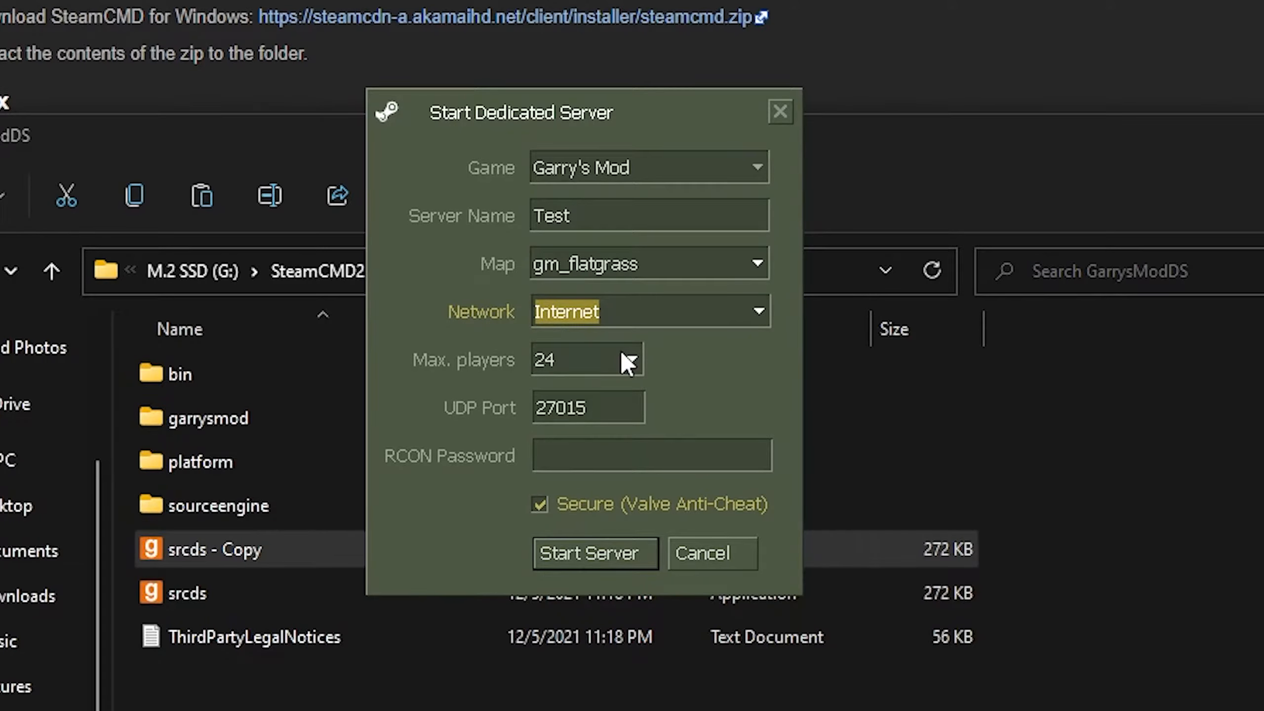
pyautogui.click(604, 359)
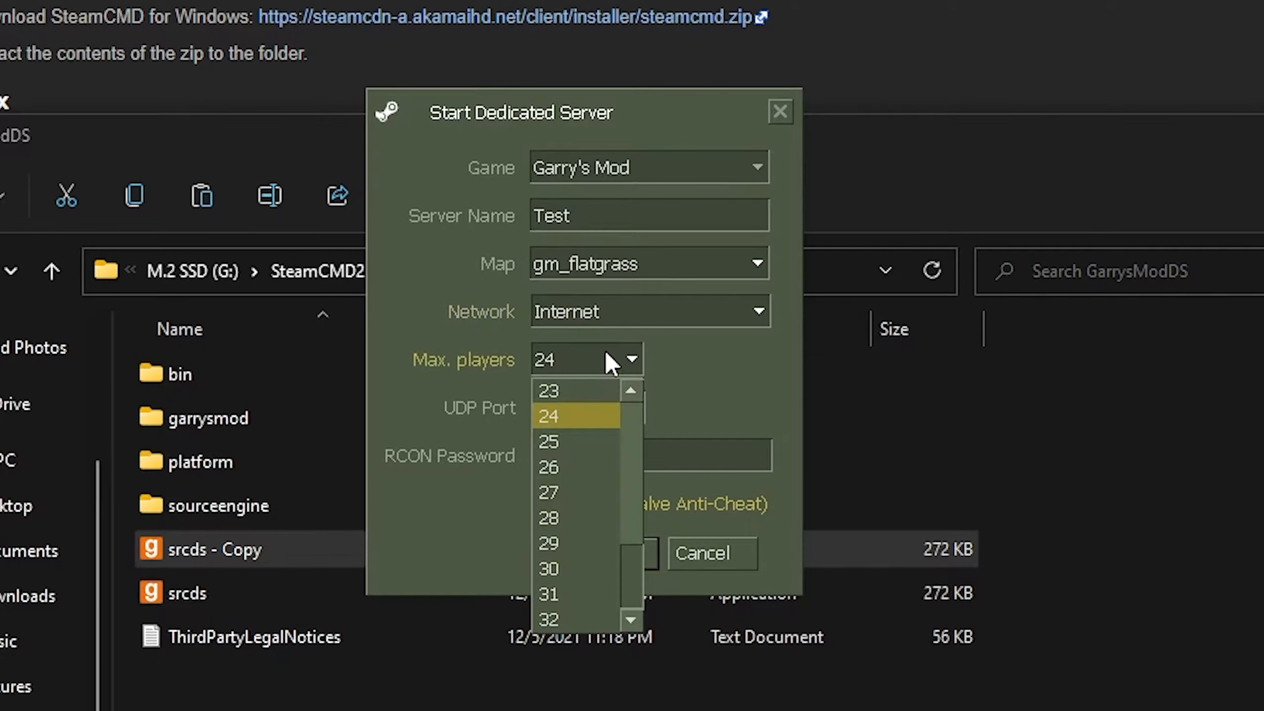
pyautogui.scroll(4, 581, 480)
pyautogui.scroll(3, 616, 495)
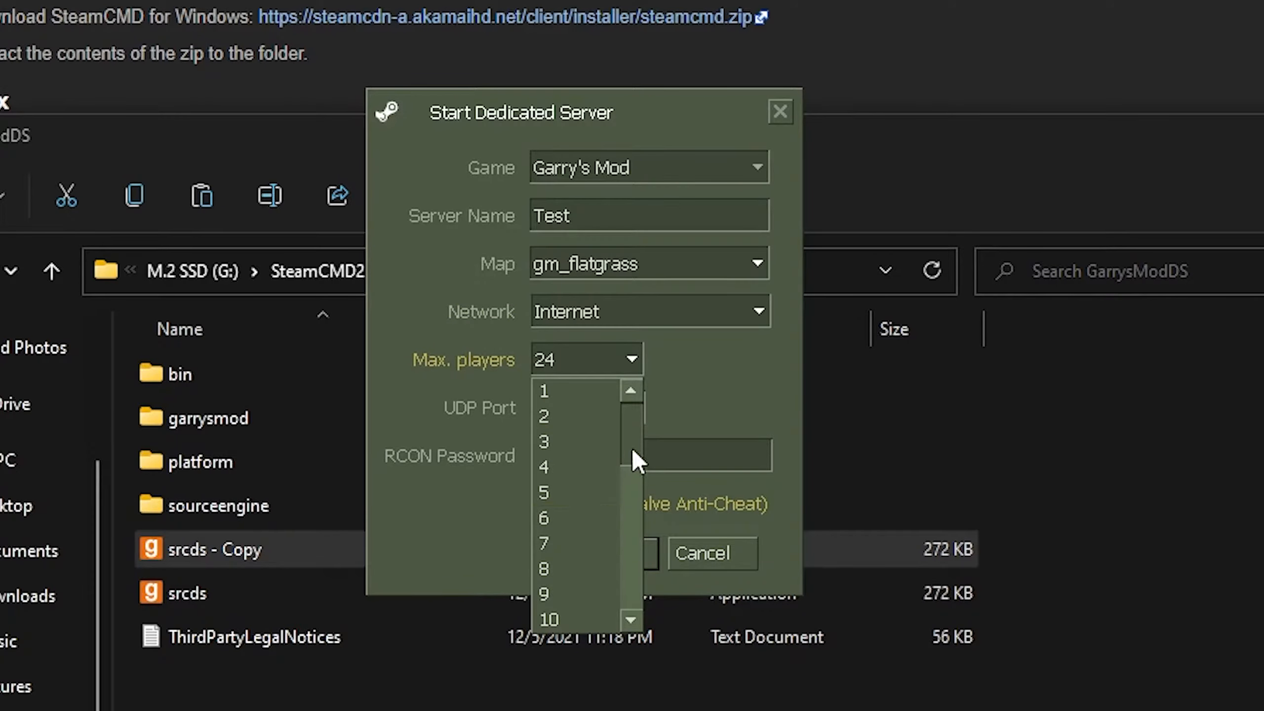
pyautogui.moveTo(631, 446); pyautogui.dragTo(626, 653)
pyautogui.click(564, 612)
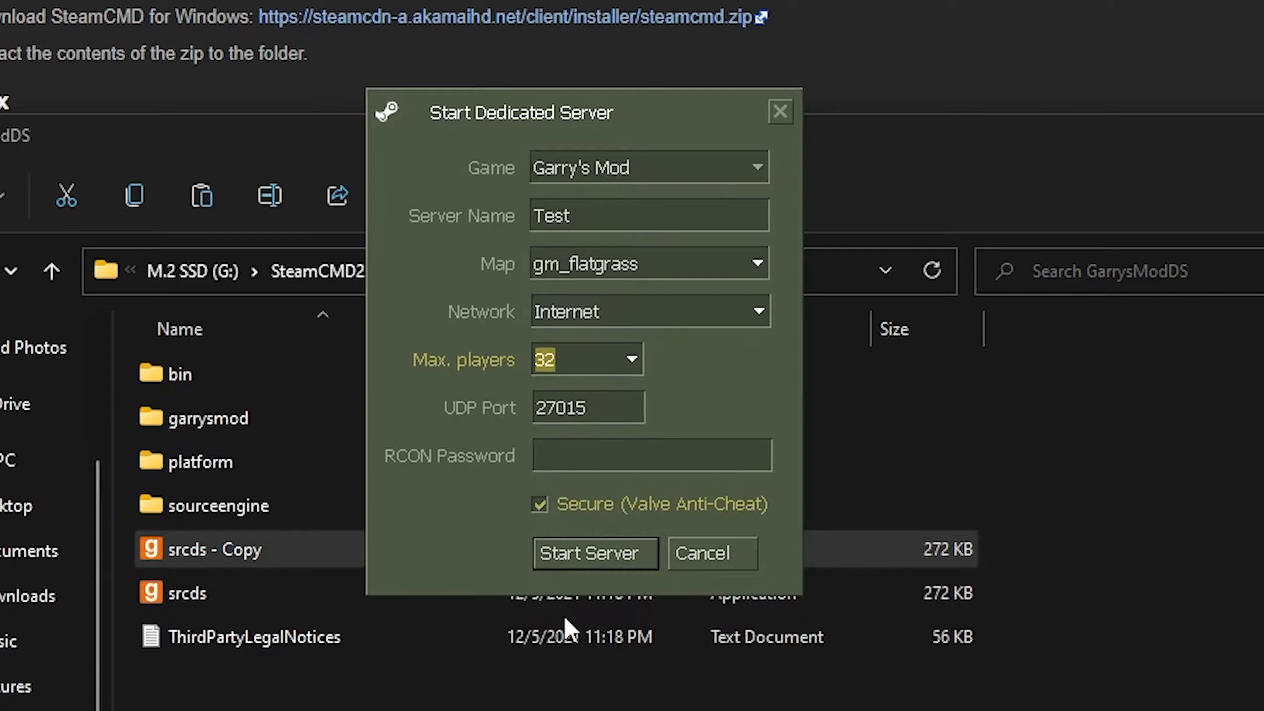
pyautogui.click(621, 415)
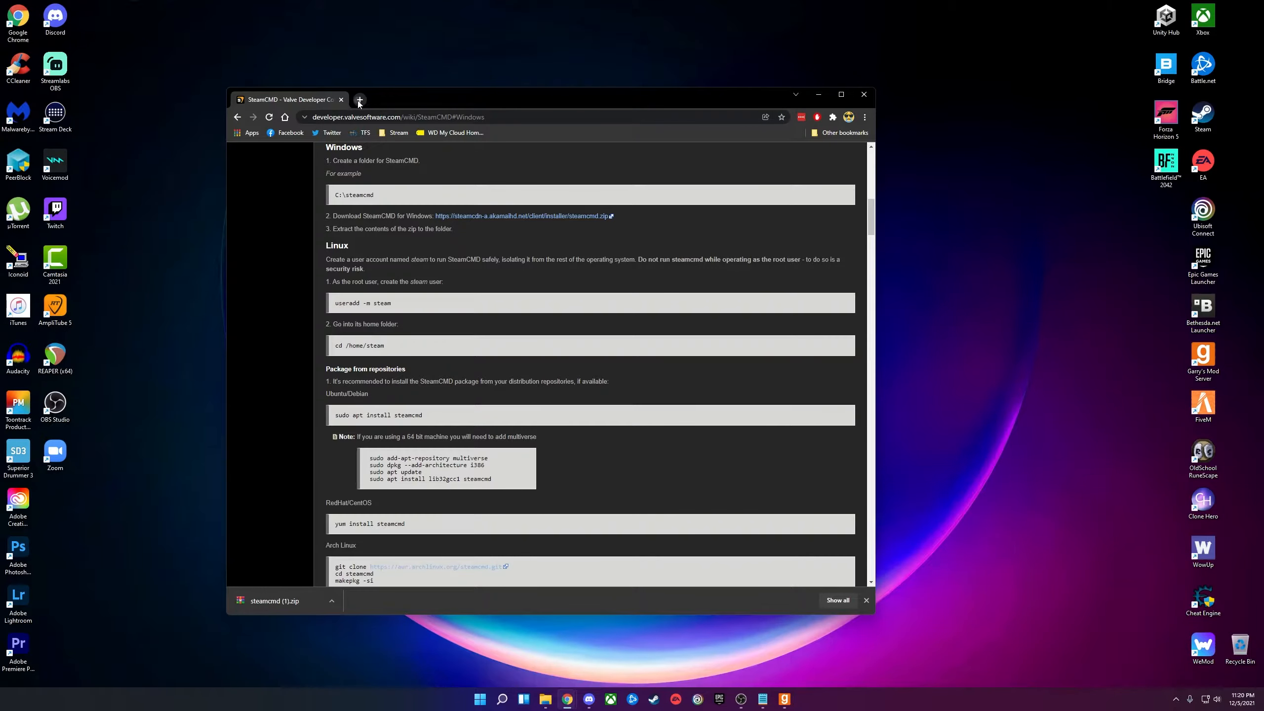
pyautogui.hotkey('ctrl', 't')
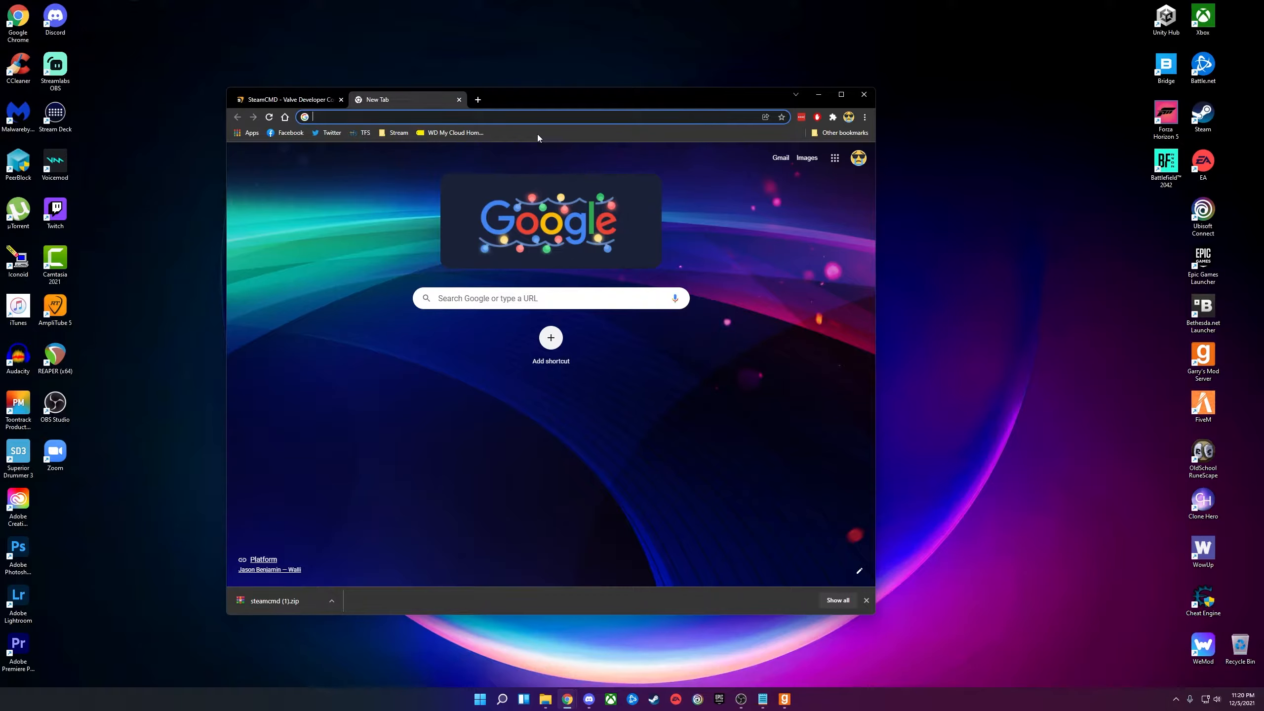
# Go to 10.0.0.1 and sign in to the gateway using the saved LastPass credentials.
pyautogui.write('10')
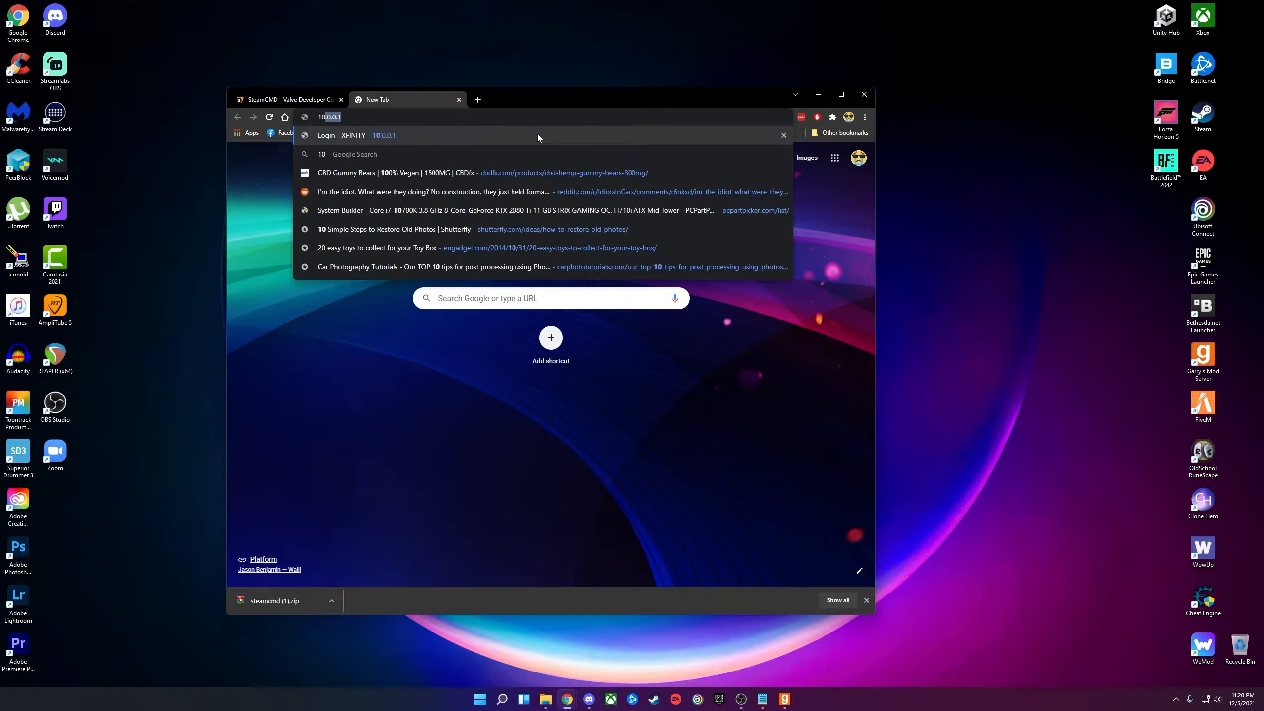
pyautogui.write('.0.0.1')
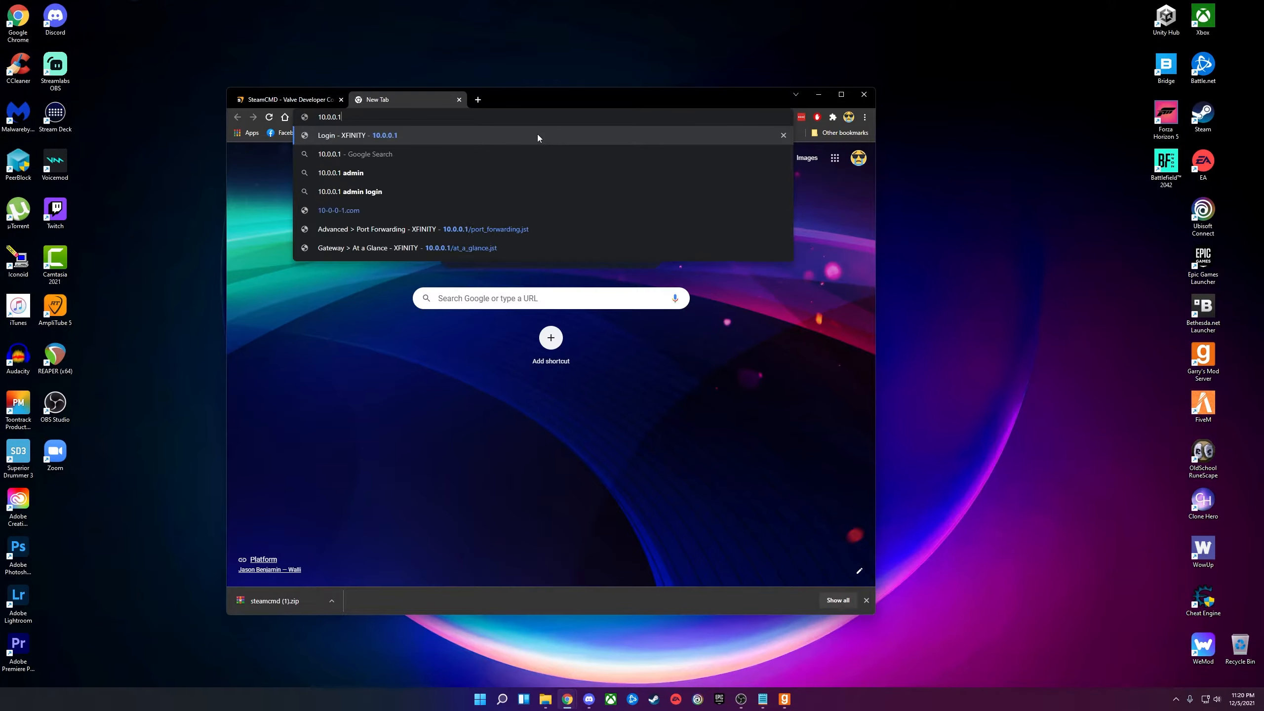
pyautogui.press('Return')
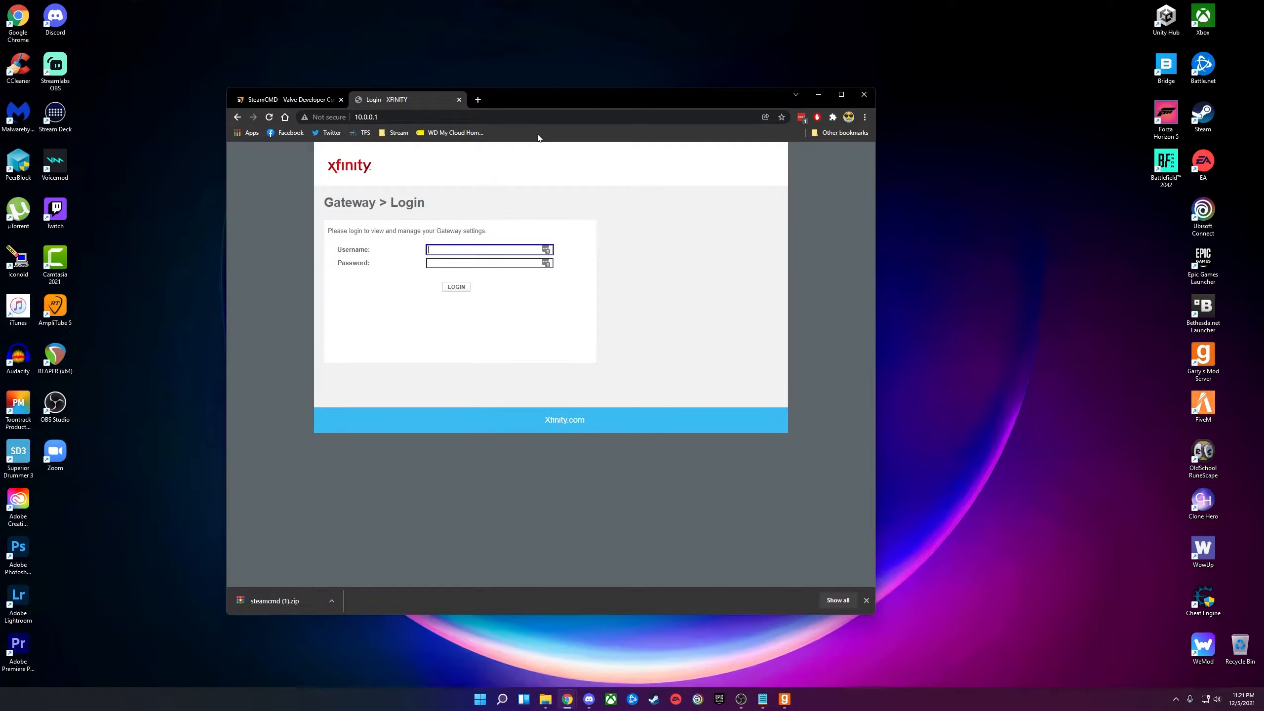
pyautogui.click(546, 250)
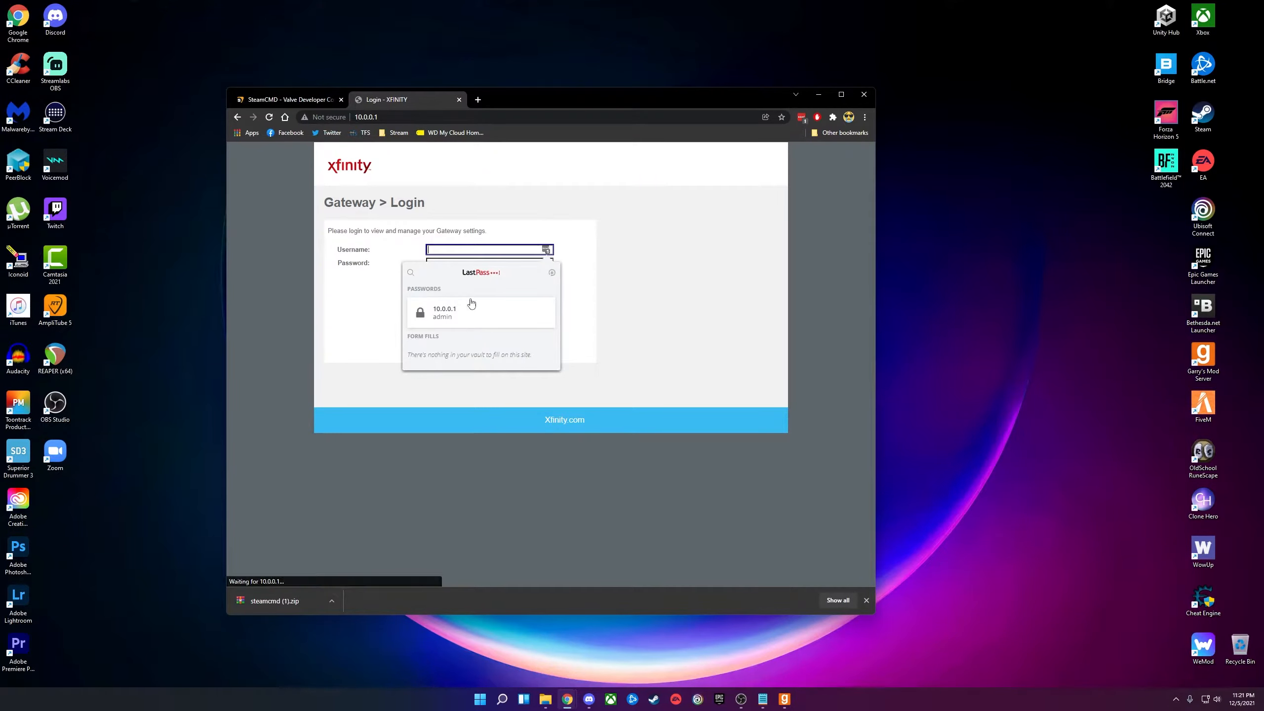
pyautogui.click(471, 308)
pyautogui.click(456, 287)
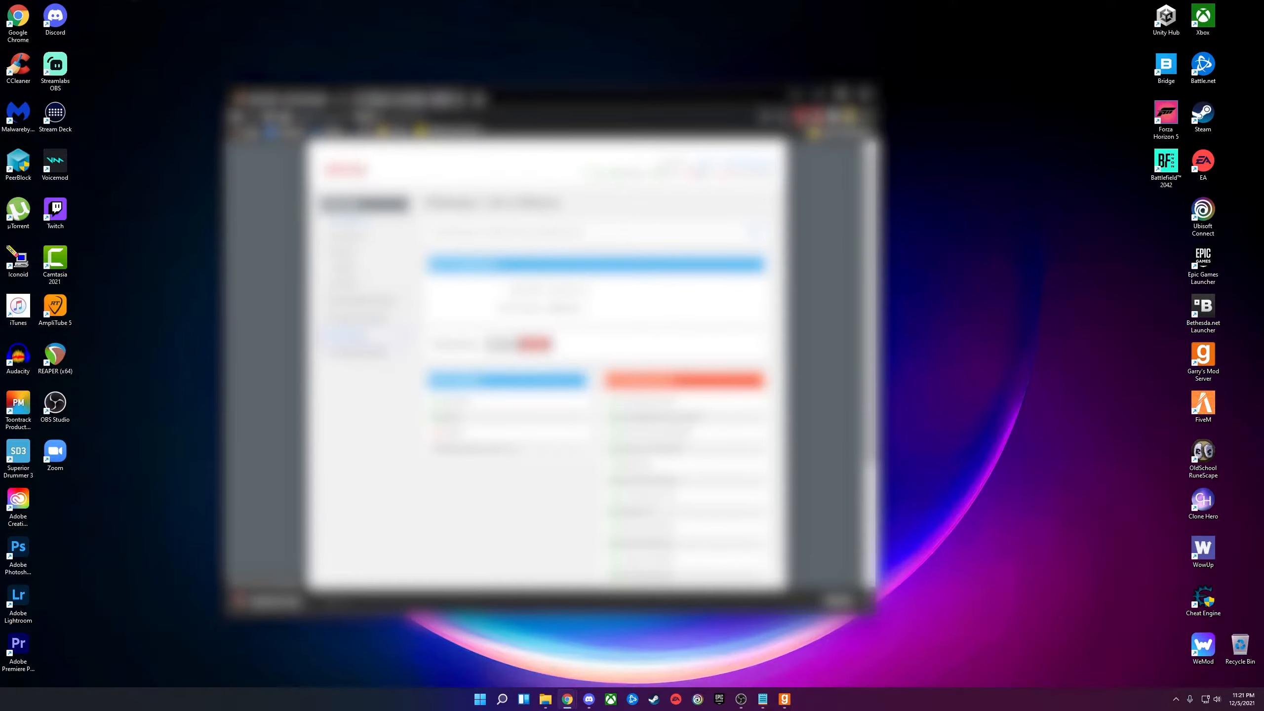
# Expand the Advanced settings and scroll through the existing port forwarding rules.
pyautogui.click(350, 335)
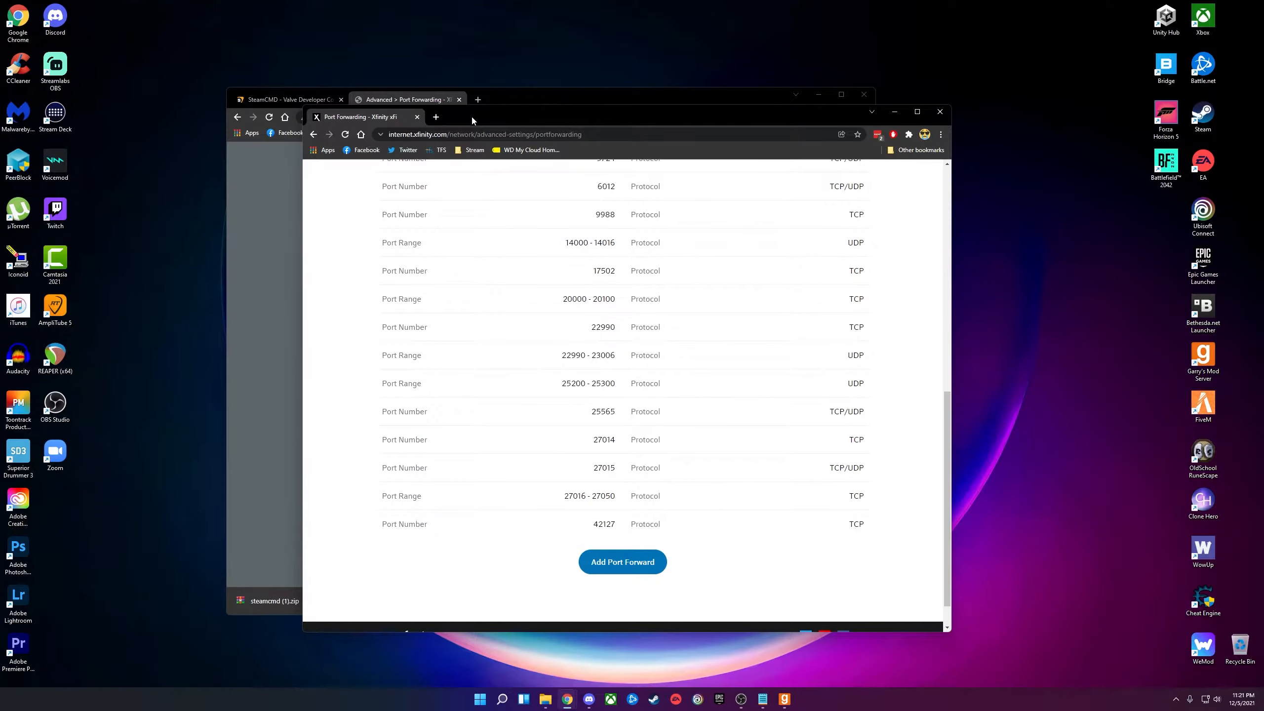
pyautogui.moveTo(471, 114); pyautogui.dragTo(411, 91)
pyautogui.scroll(9, 522, 277)
pyautogui.scroll(2, 521, 280)
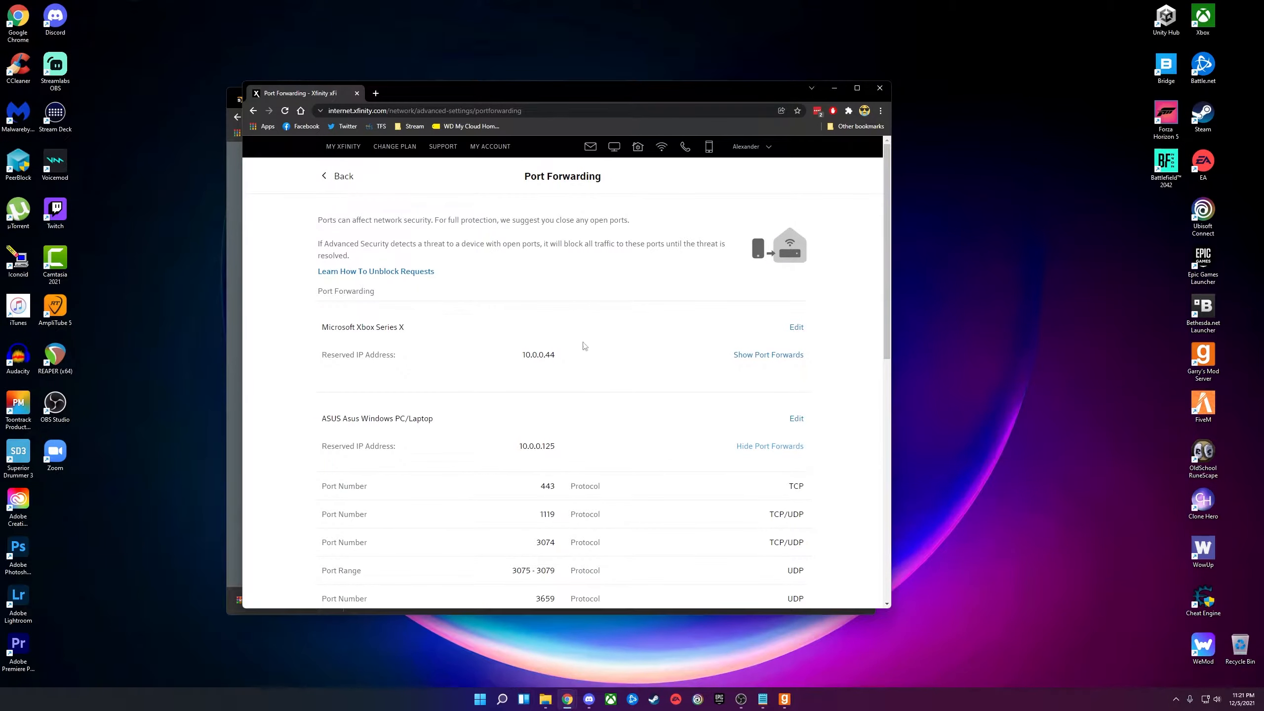
pyautogui.scroll(-3, 446, 328)
pyautogui.scroll(-6, 454, 313)
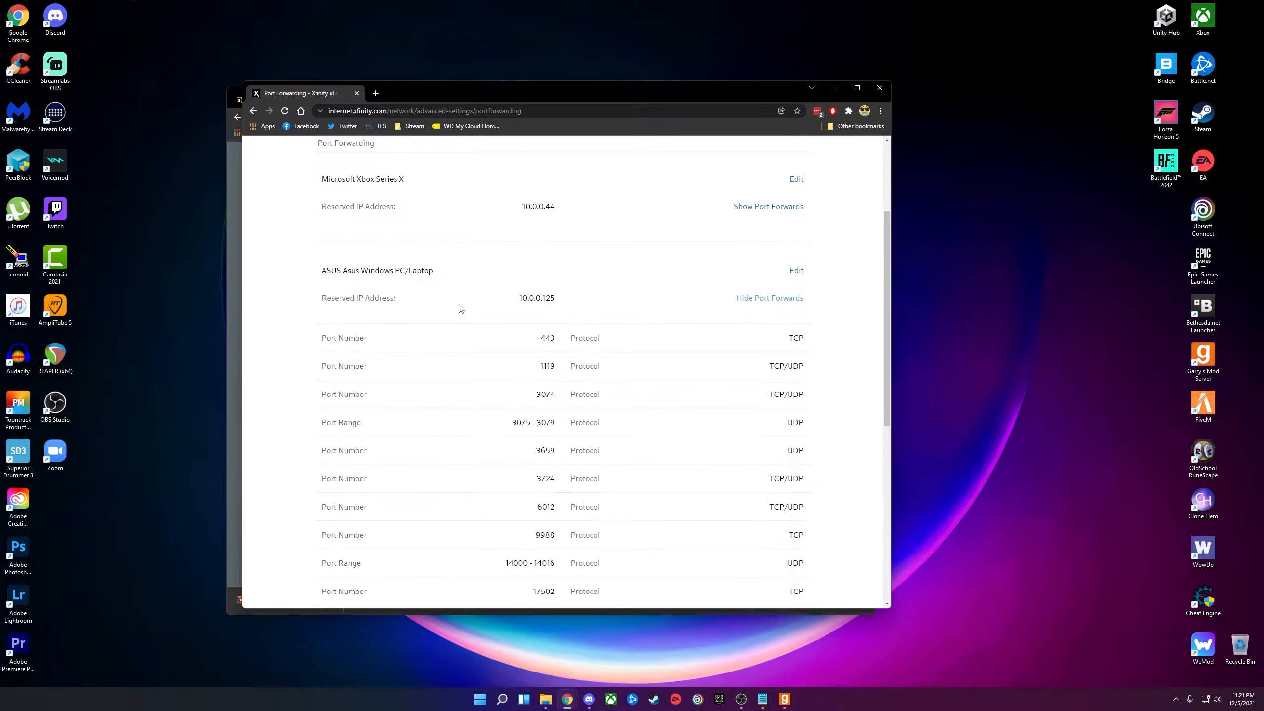
pyautogui.scroll(-2, 467, 304)
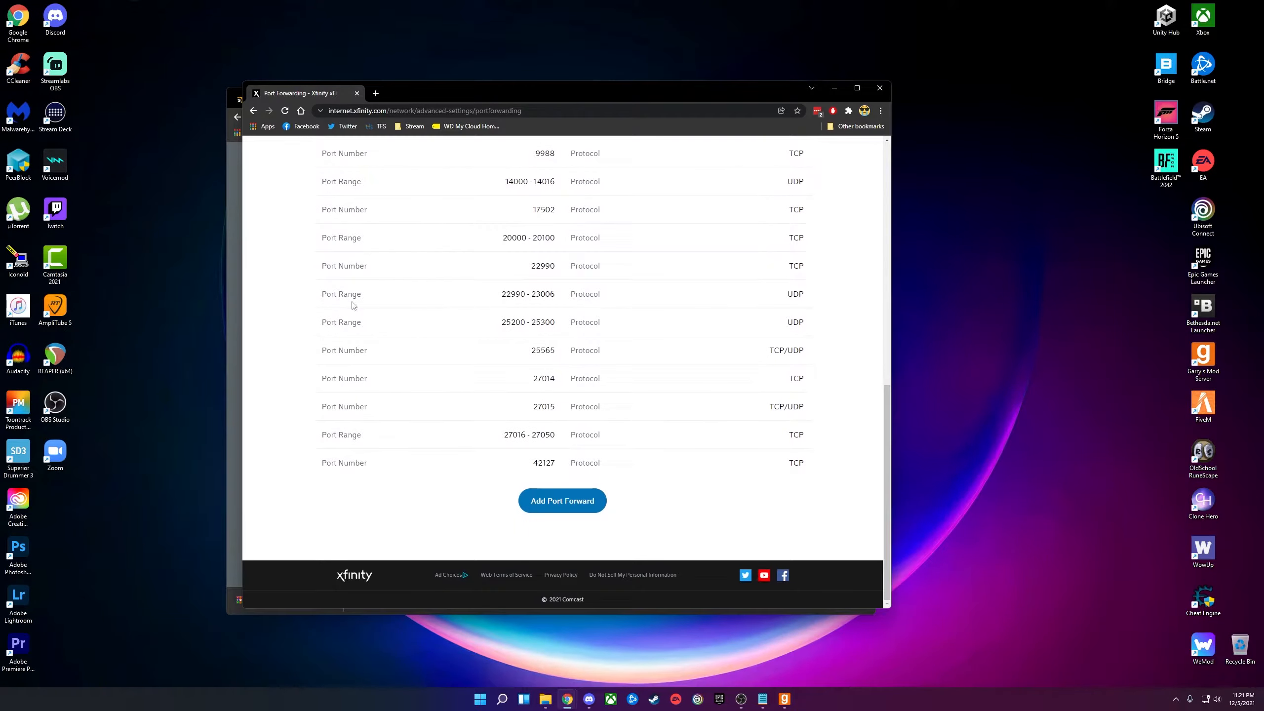
# Start a new port forward and open the device list without choosing a device.
pyautogui.click(565, 511)
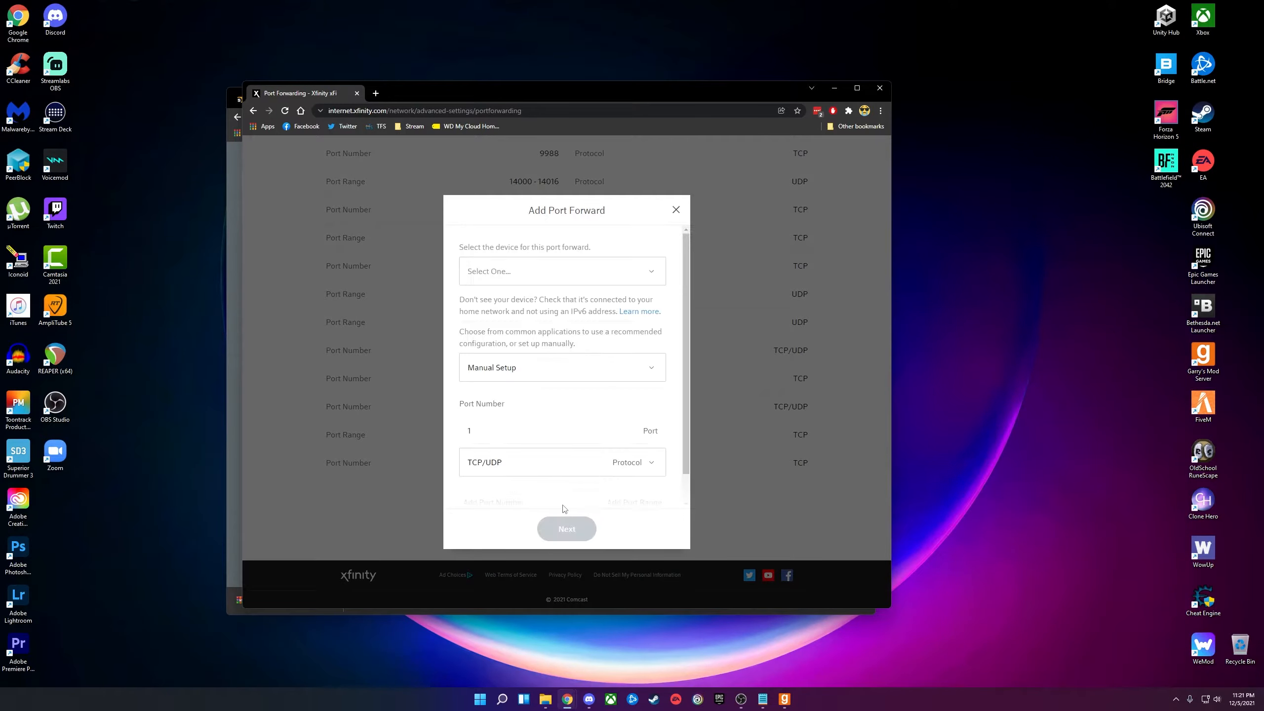
pyautogui.click(588, 279)
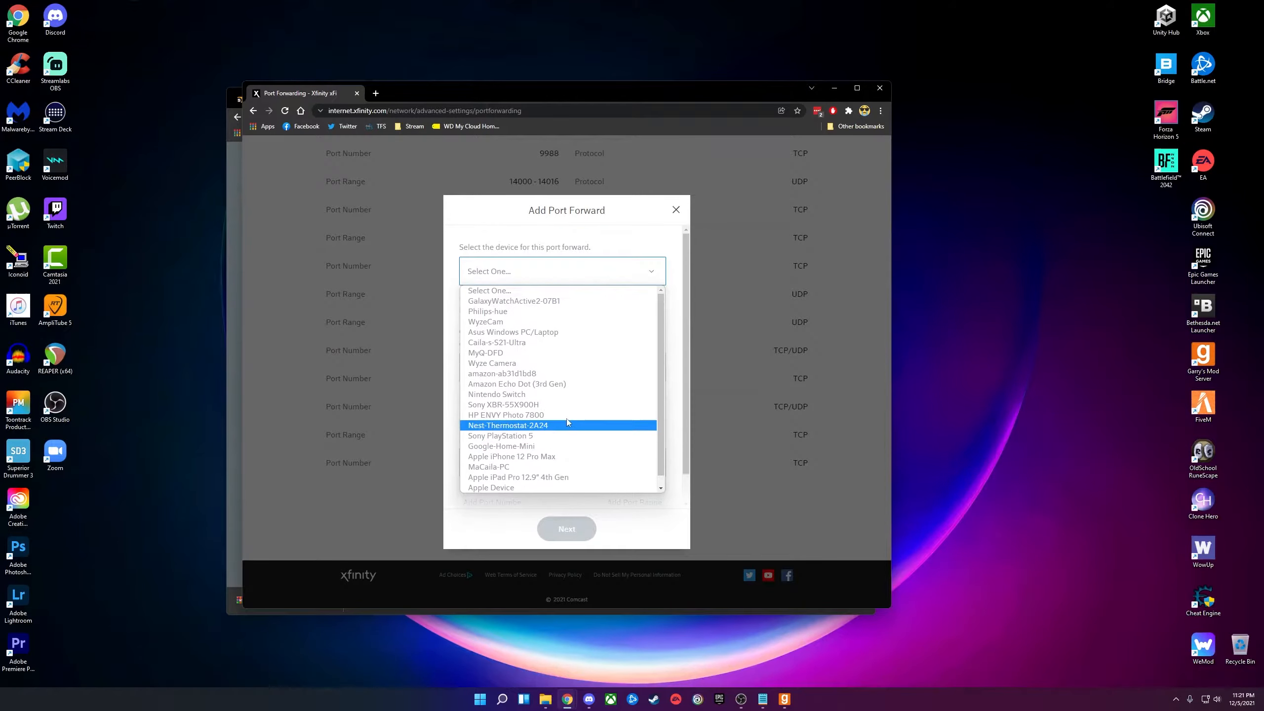
pyautogui.click(546, 273)
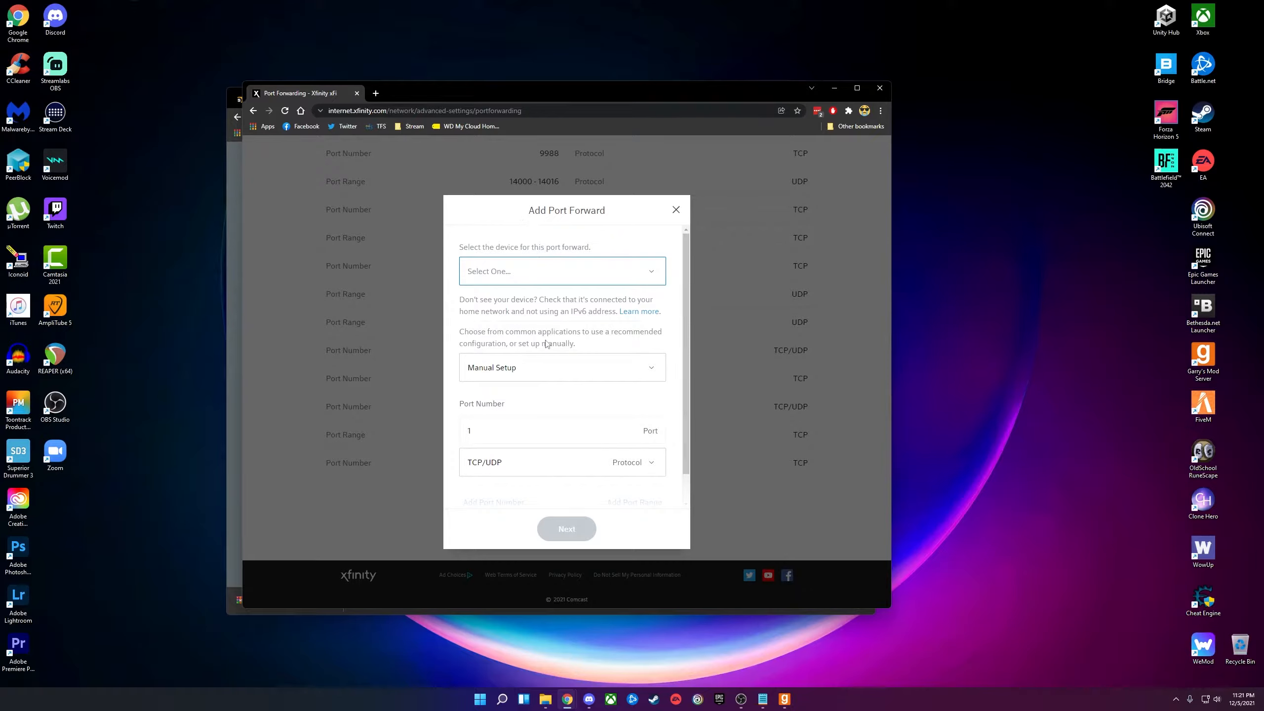
pyautogui.scroll(-1, 547, 329)
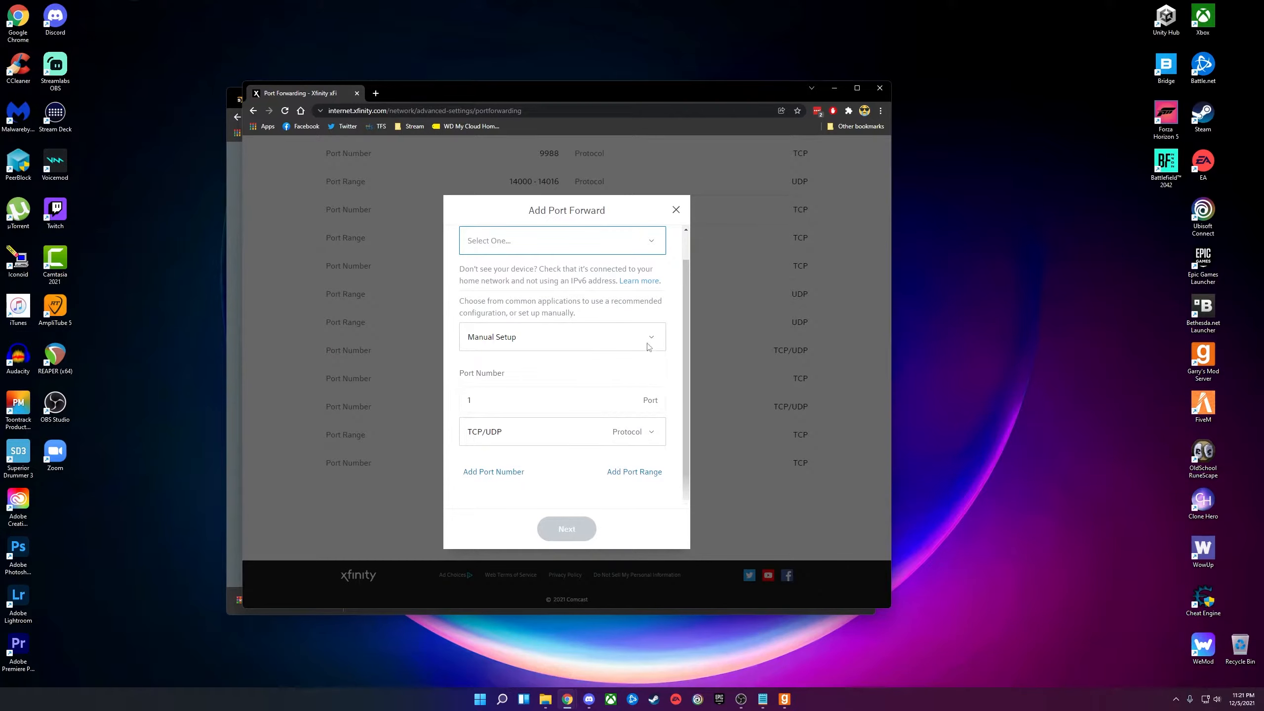
# Enter port 27015, see it is already assigned to the Windows PC, and cancel the dialog.
pyautogui.click(536, 398)
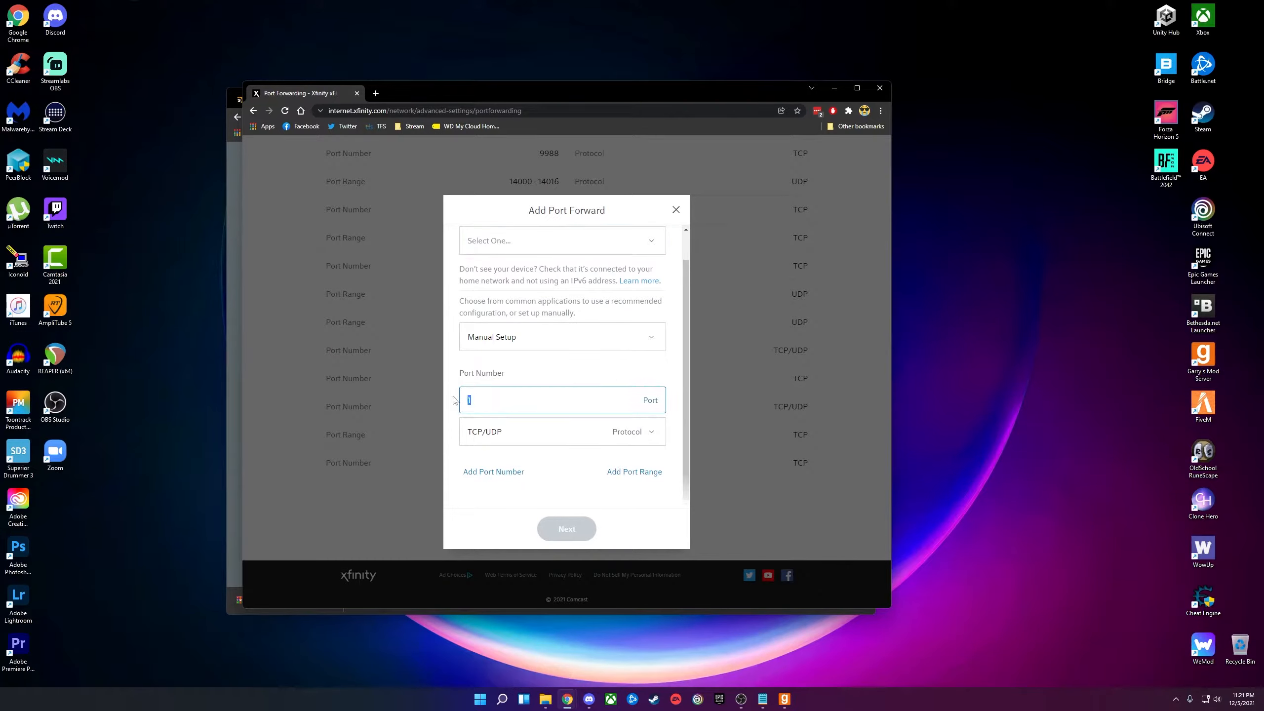
pyautogui.press('BackSpace')
pyautogui.write('27015')
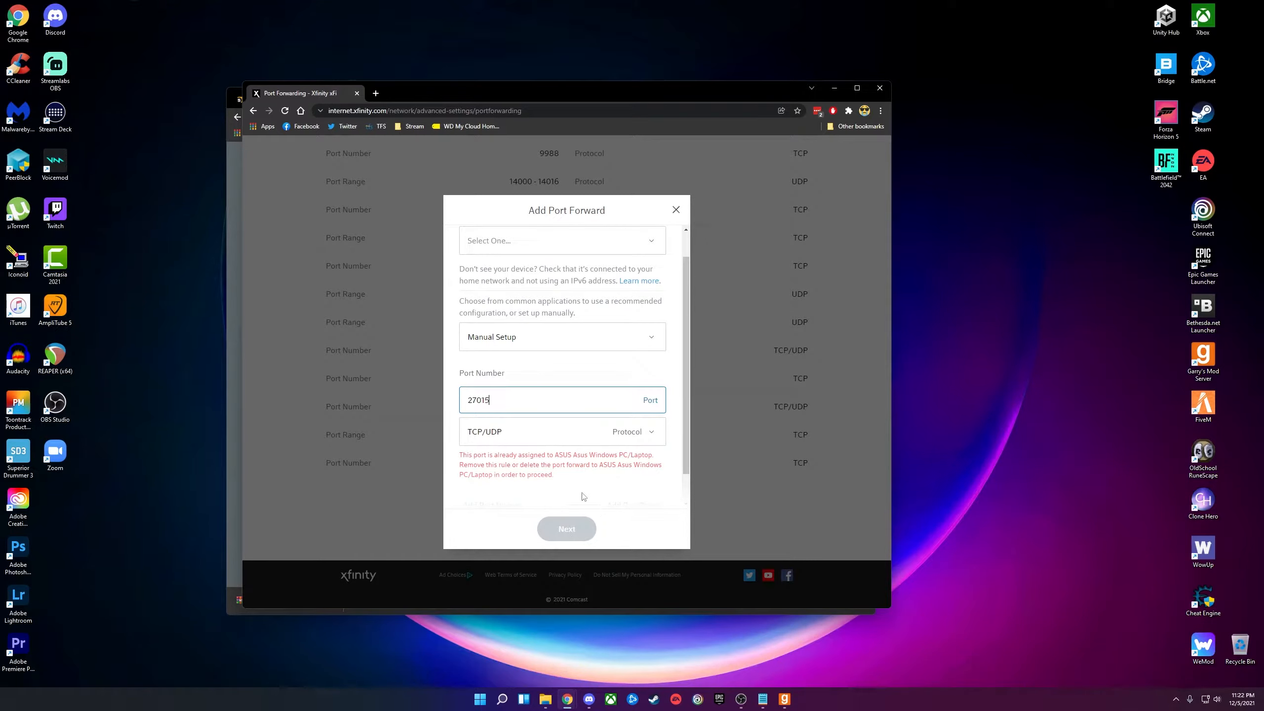
pyautogui.scroll(-1, 584, 496)
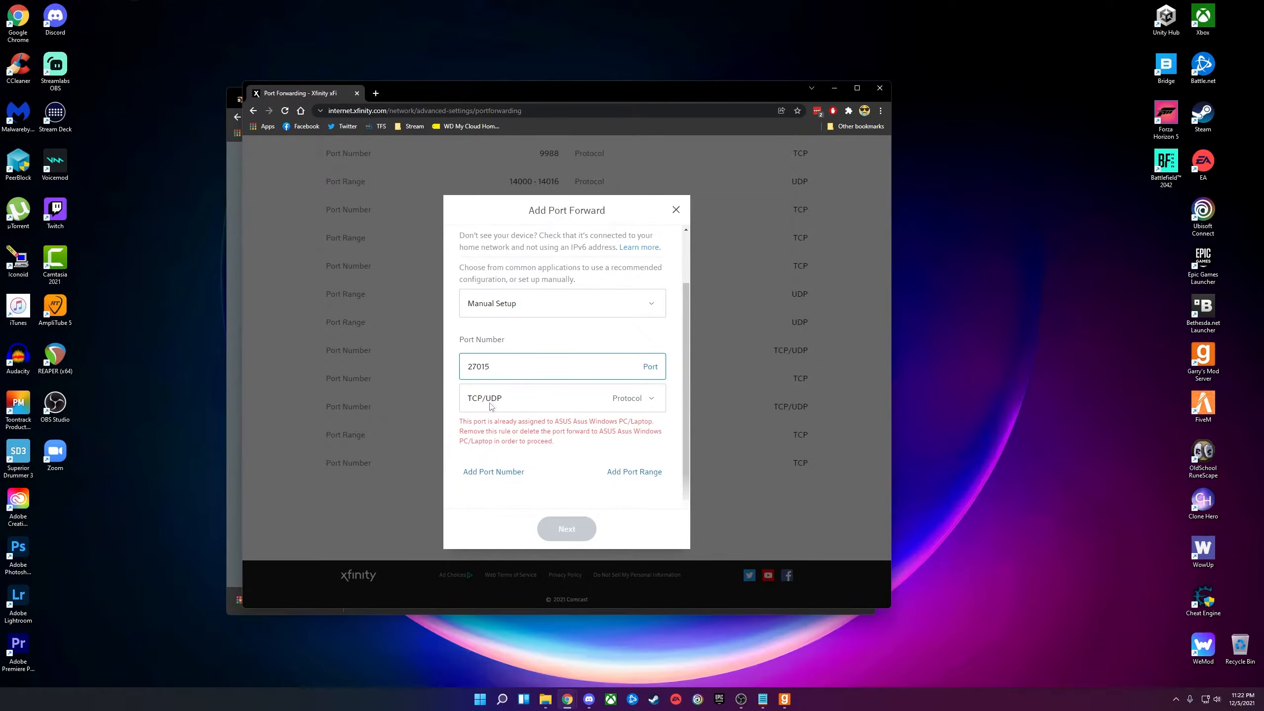
pyautogui.click(676, 211)
pyautogui.scroll(15, 502, 418)
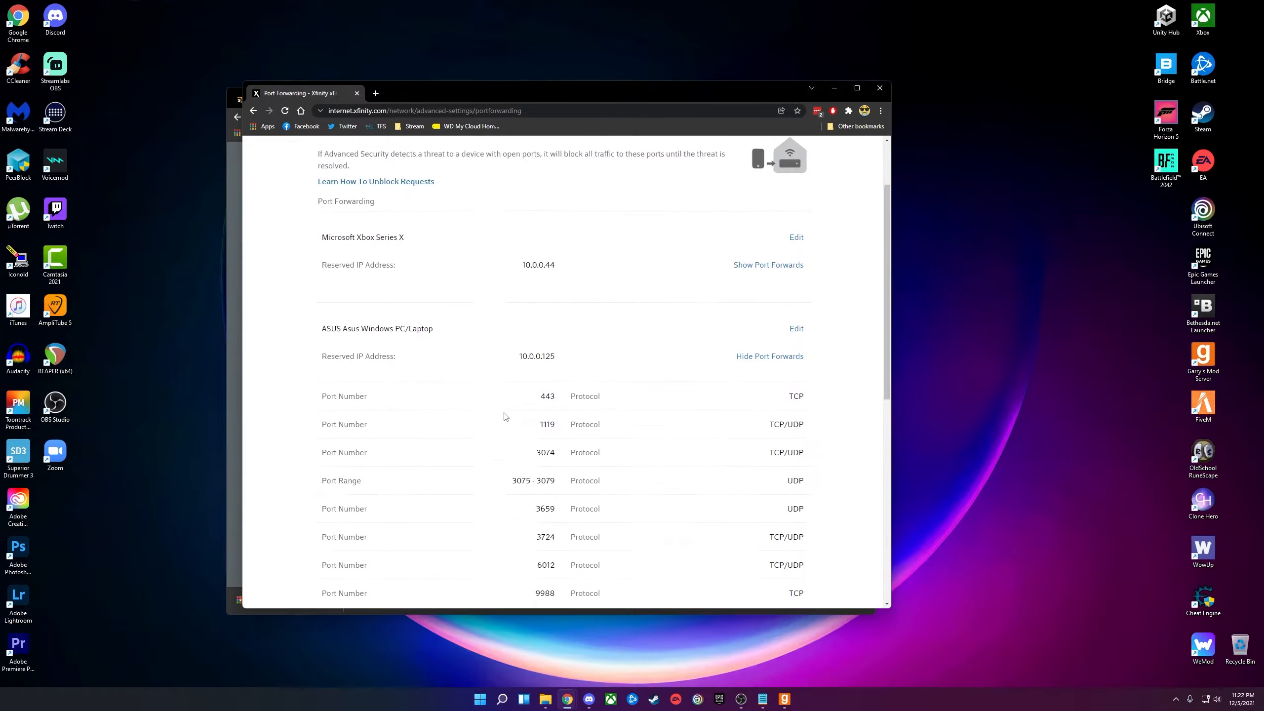
# Close the xFi window and gateway tab, then open and close the network settings flyout.
pyautogui.click(880, 88)
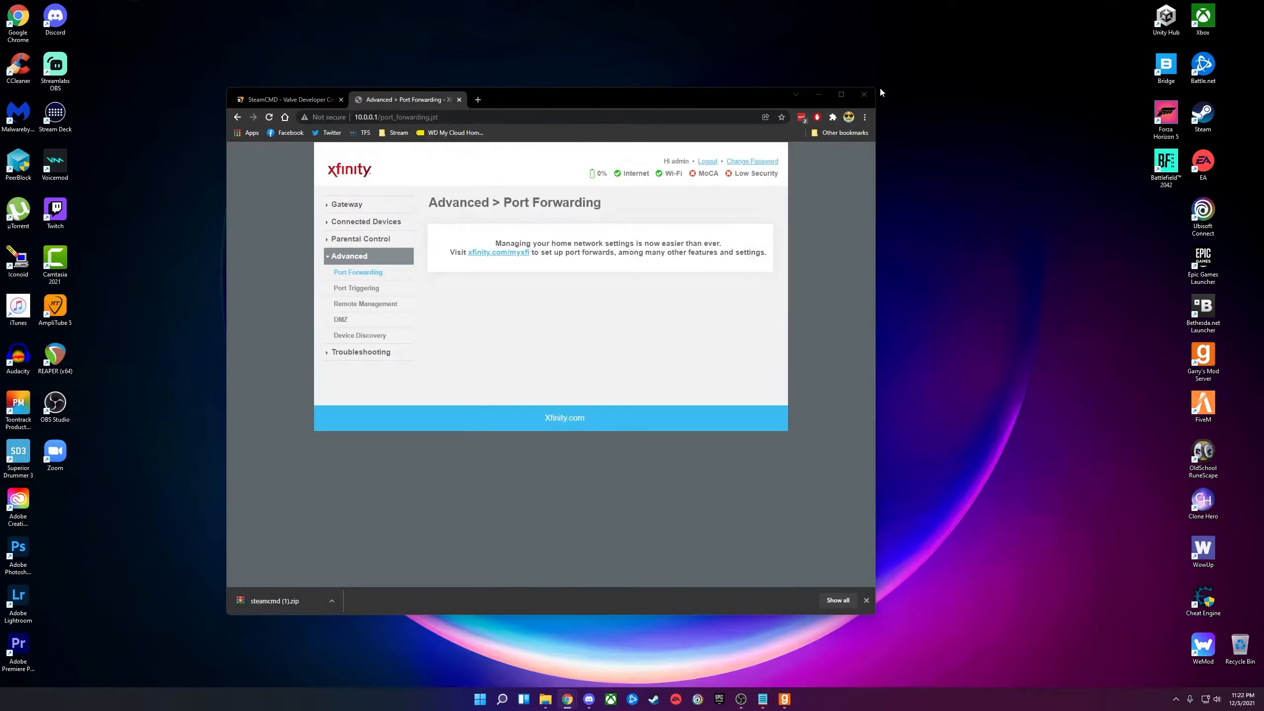
pyautogui.click(459, 100)
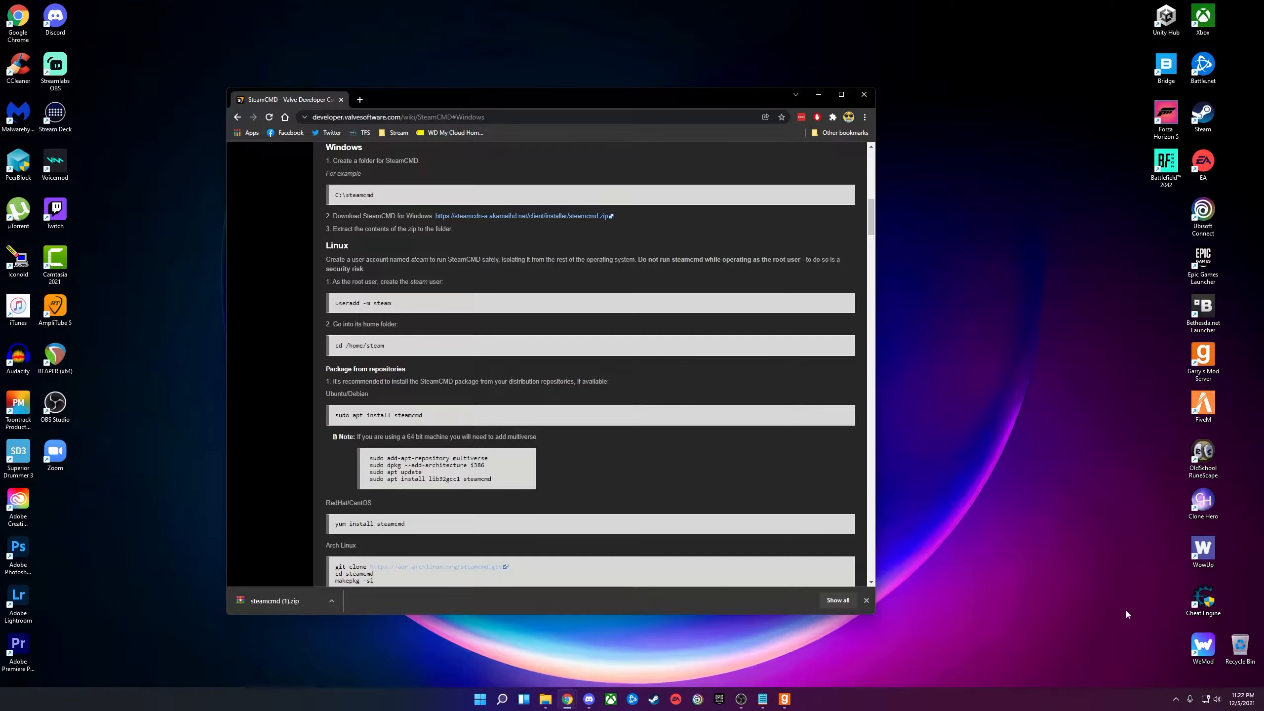
pyautogui.click(1195, 676)
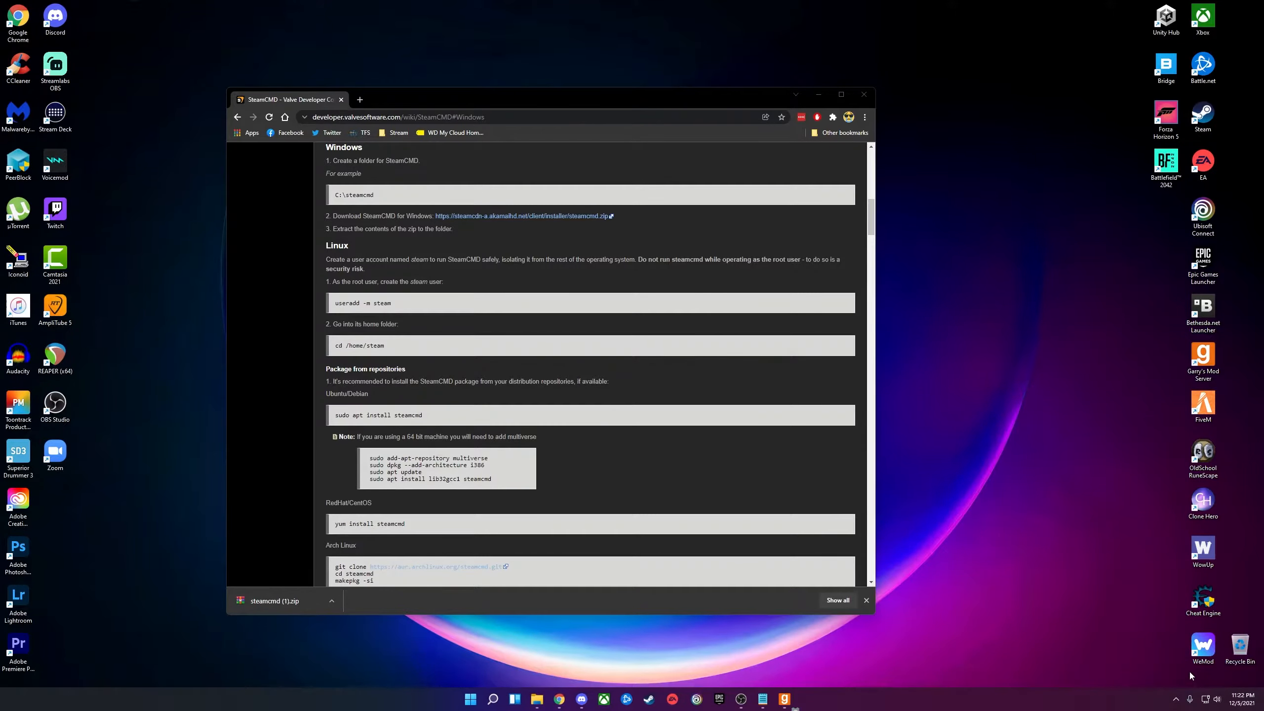
pyautogui.moveTo(522, 146); pyautogui.dragTo(593, 150)
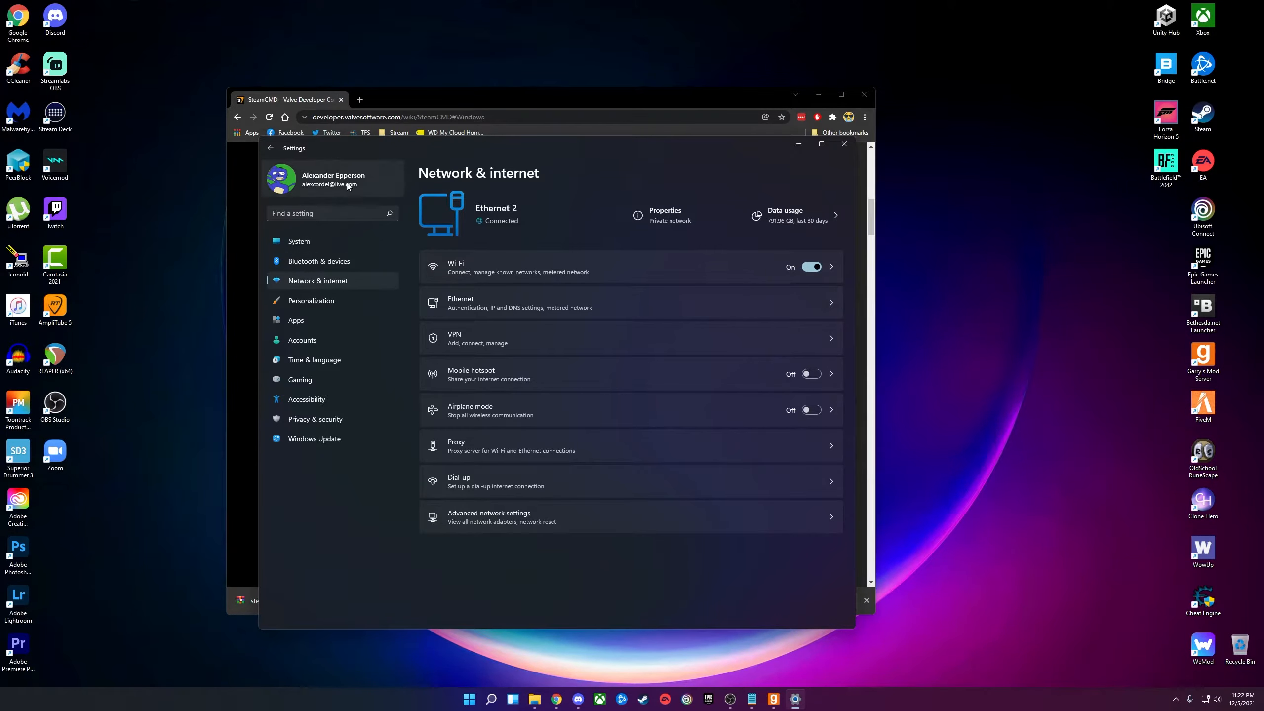
pyautogui.click(844, 143)
# Open Ethernet details in Settings and view IP settings: 10.0.0.125, mask 255.255.255.0, gateway 10.0.0.1.
pyautogui.click(481, 700)
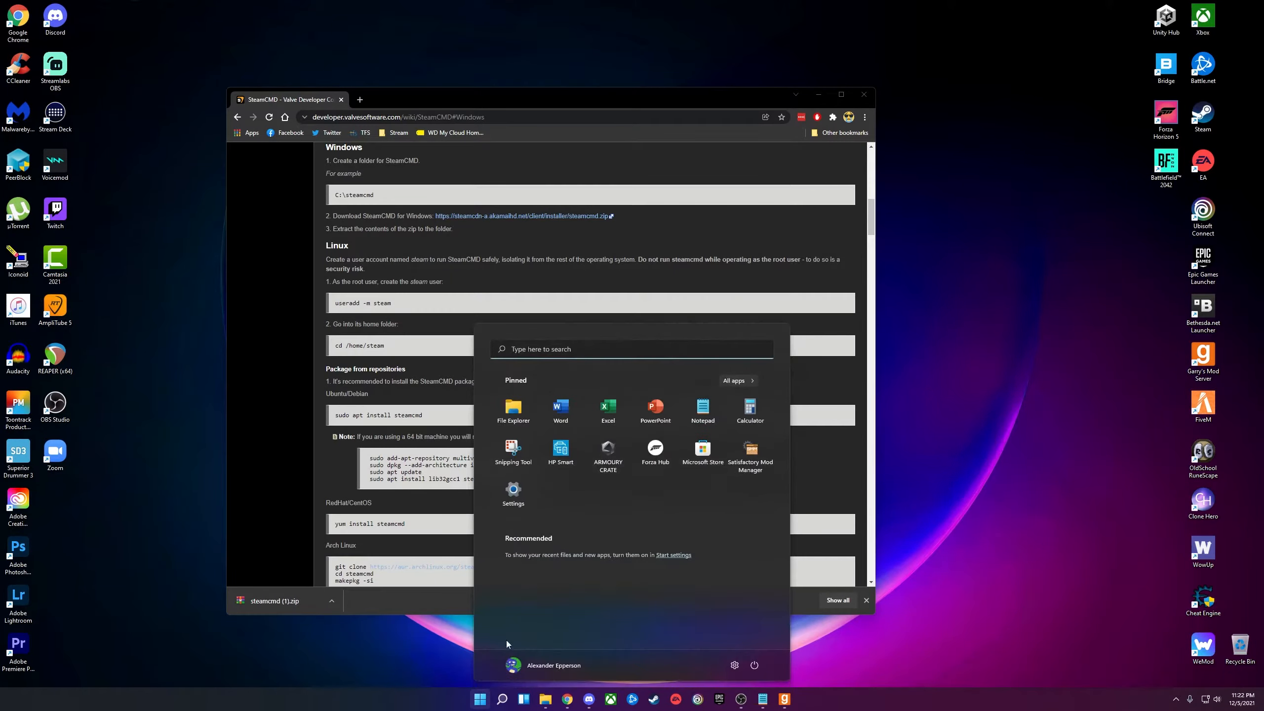
pyautogui.click(510, 470)
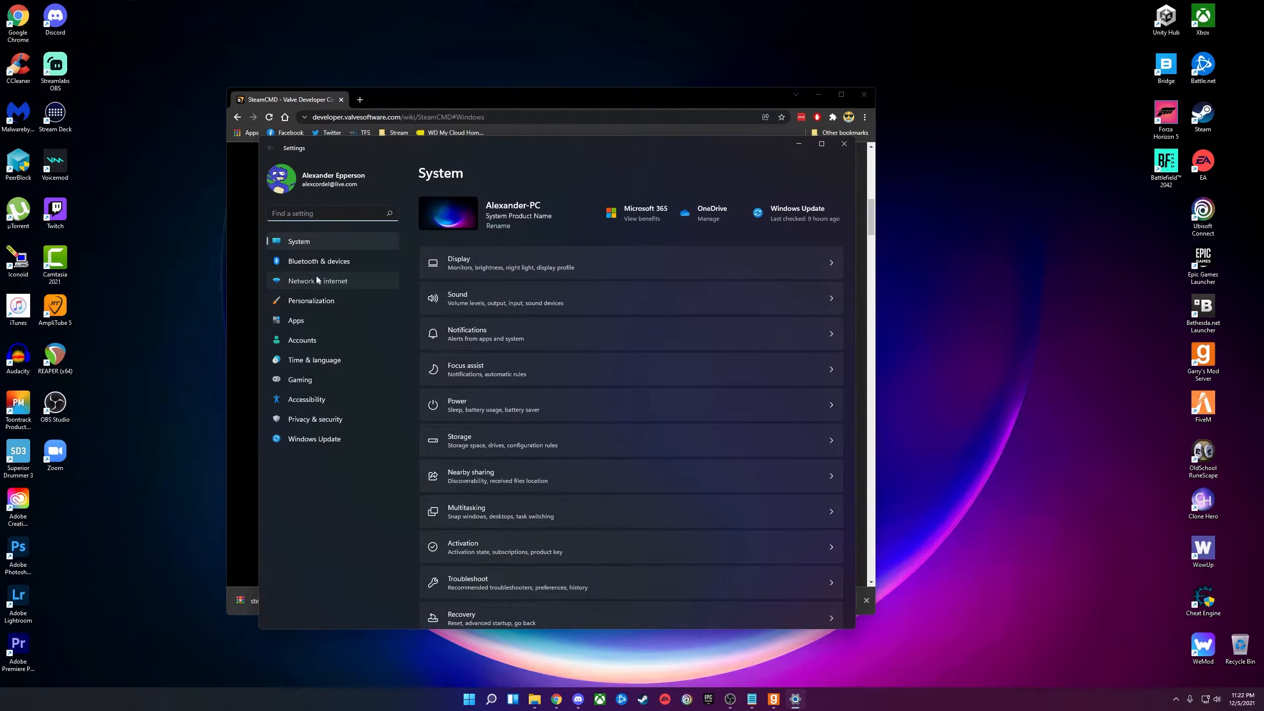
pyautogui.click(316, 280)
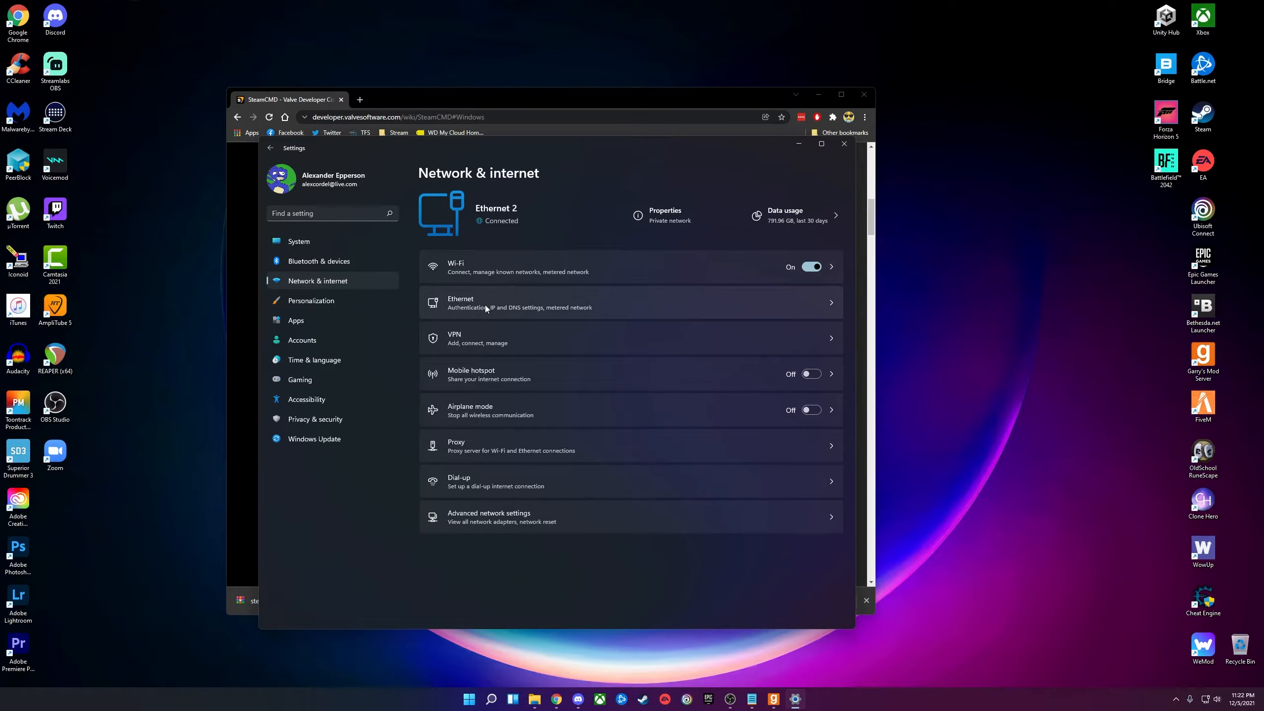
pyautogui.click(507, 292)
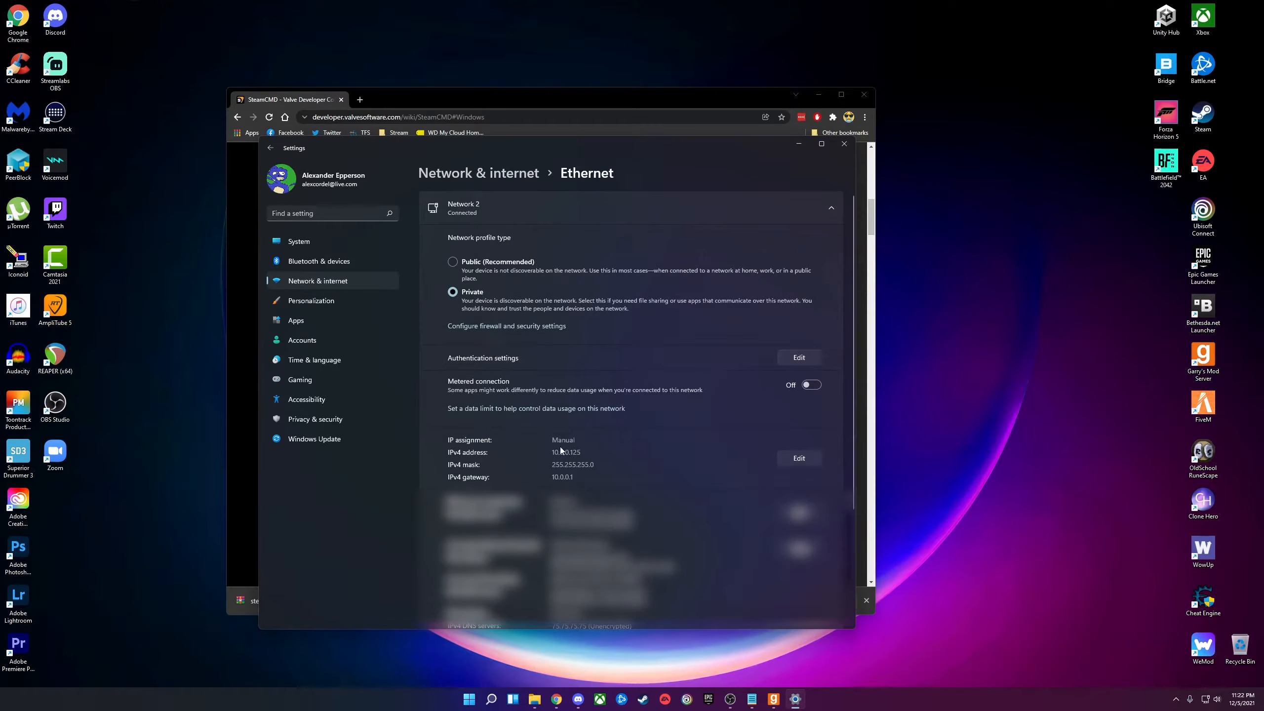
pyautogui.moveTo(589, 452); pyautogui.dragTo(550, 452)
pyautogui.click(501, 444)
pyautogui.click(783, 463)
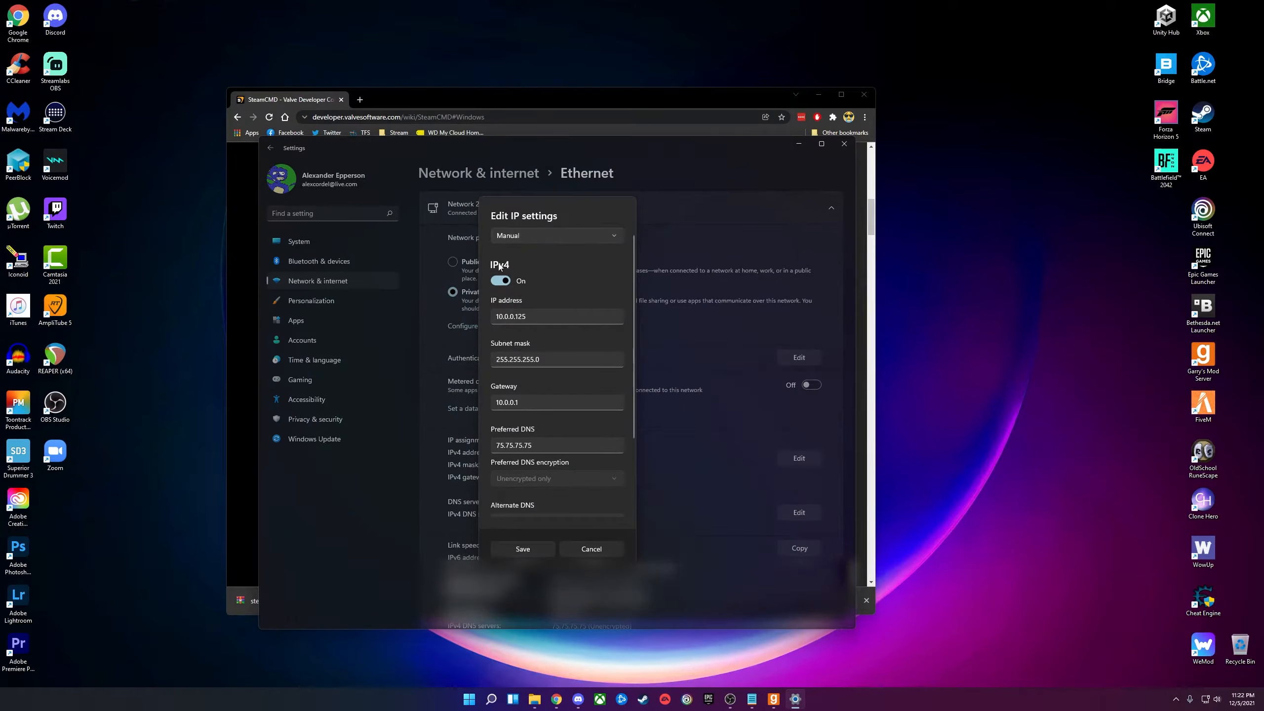
# Inspect the manual IPv4 values: IP 10.0.0.125, subnet 255.255.255.0, gateway 10.0.0.1.
pyautogui.scroll(-2, 548, 283)
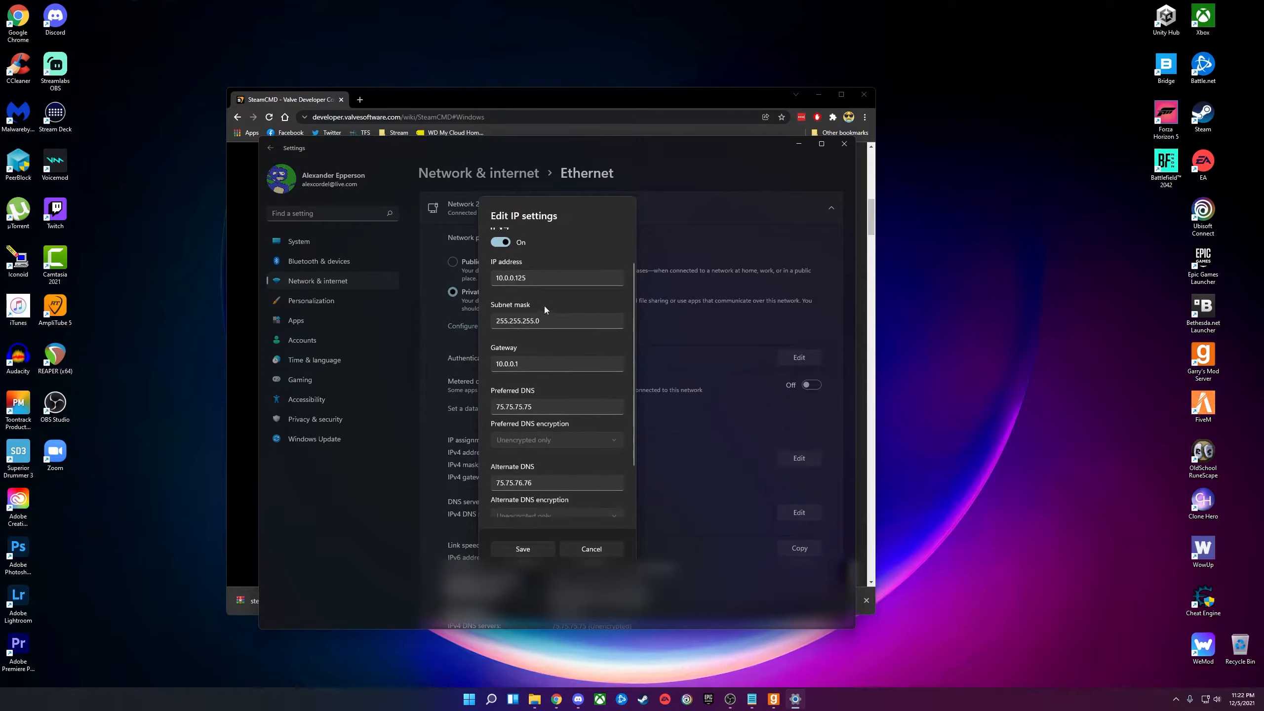
pyautogui.click(538, 272)
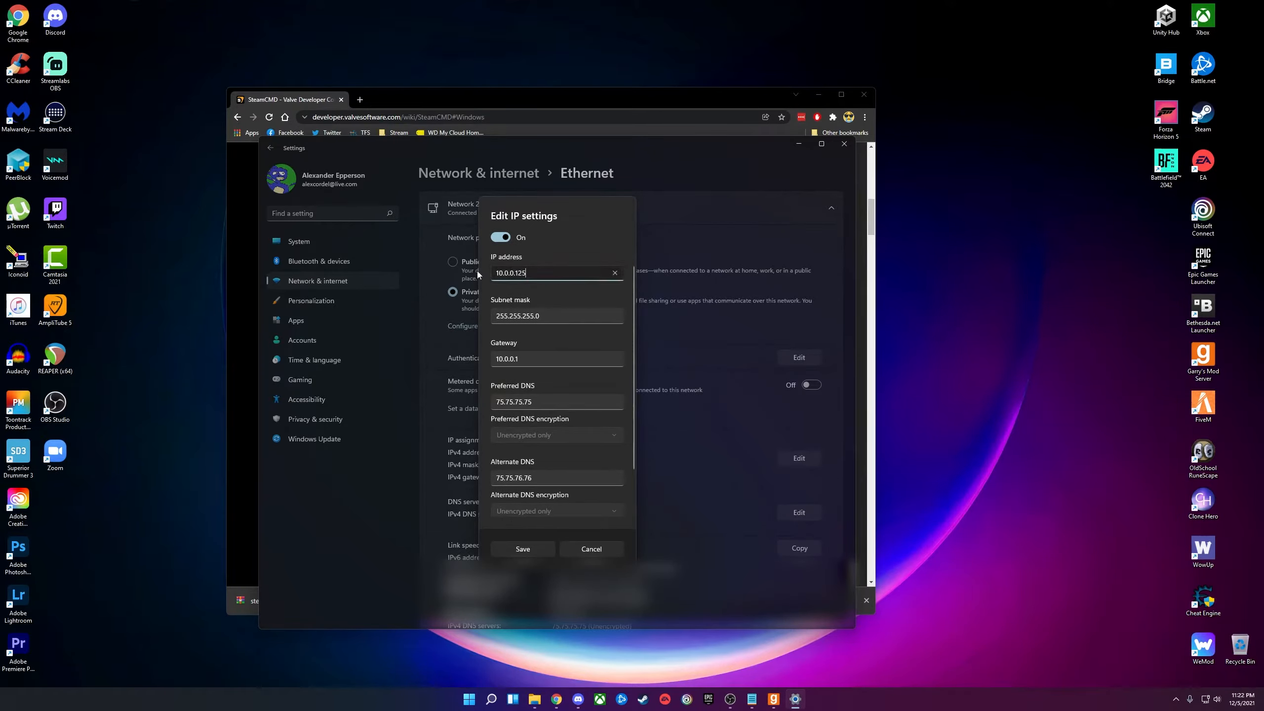
pyautogui.click(561, 314)
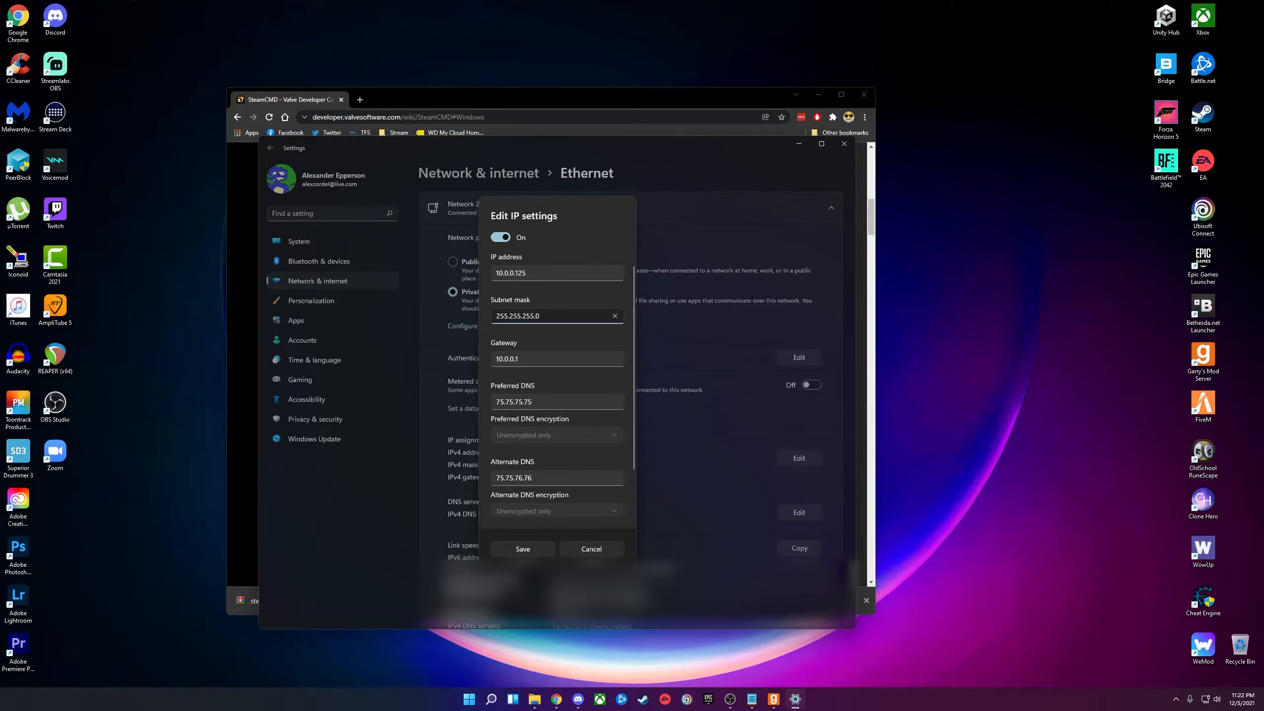
pyautogui.moveTo(541, 316); pyautogui.dragTo(488, 315)
pyautogui.click(548, 318)
pyautogui.click(531, 357)
pyautogui.scroll(-1, 513, 338)
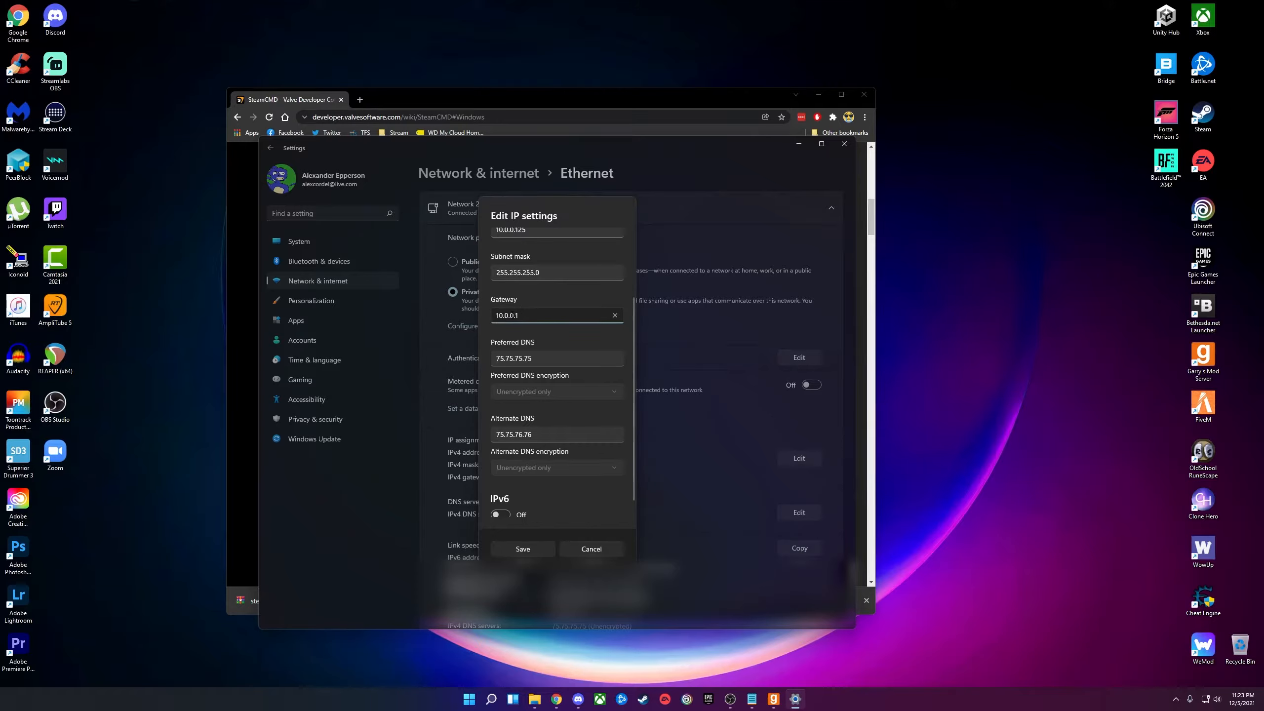
pyautogui.scroll(2, 531, 317)
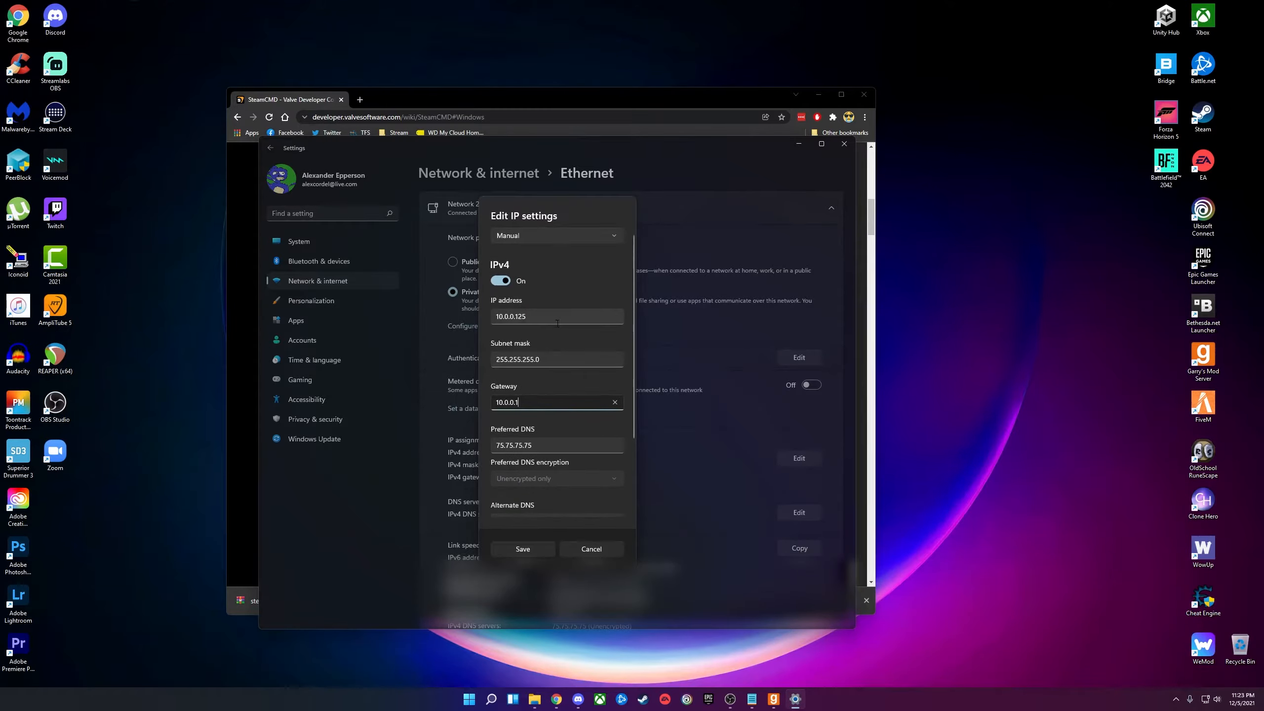
# Recheck the IP address field, then cancel the IP settings edit without saving.
pyautogui.click(558, 318)
pyautogui.click(528, 213)
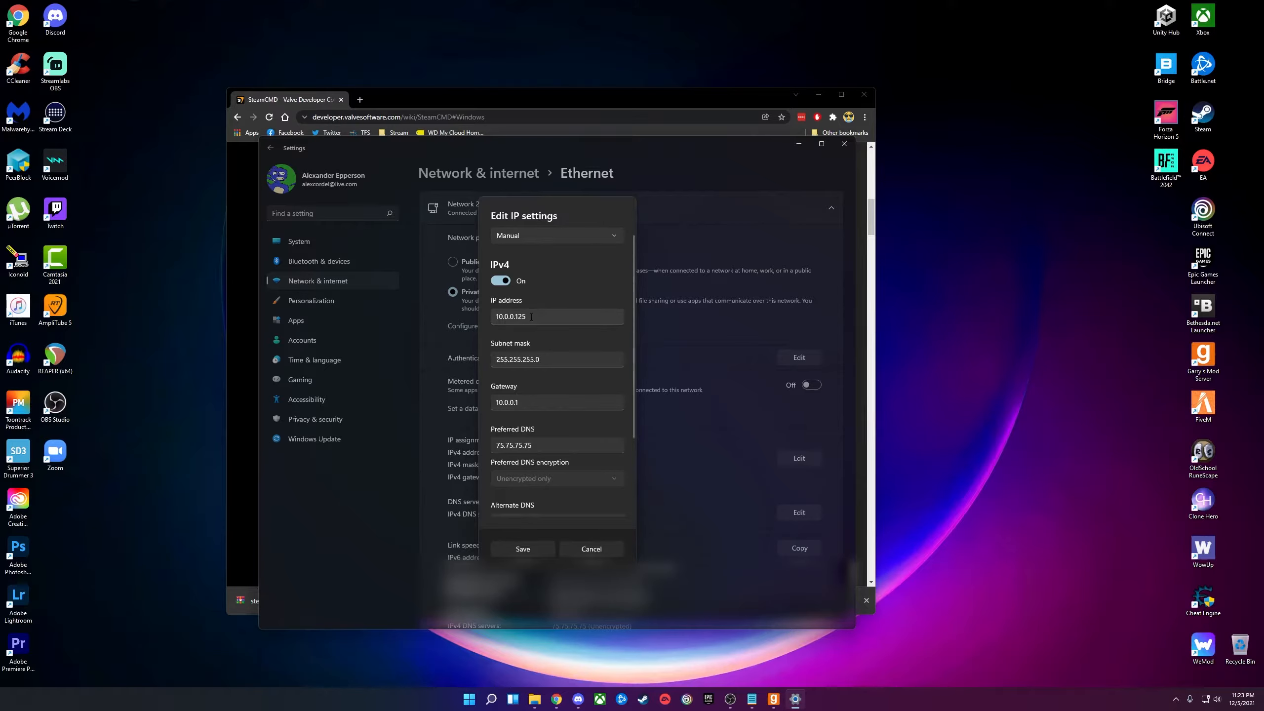
pyautogui.click(516, 316)
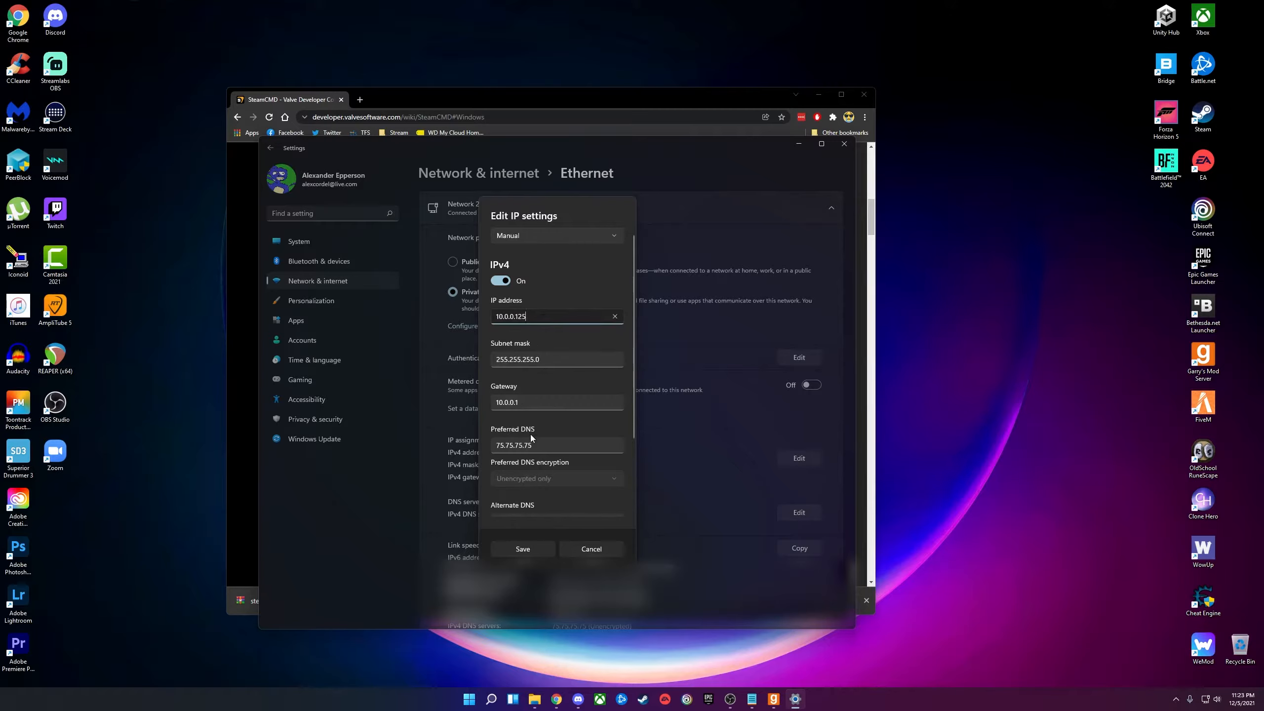
pyautogui.scroll(-1, 533, 406)
pyautogui.scroll(1, 535, 365)
pyautogui.scroll(-1, 534, 357)
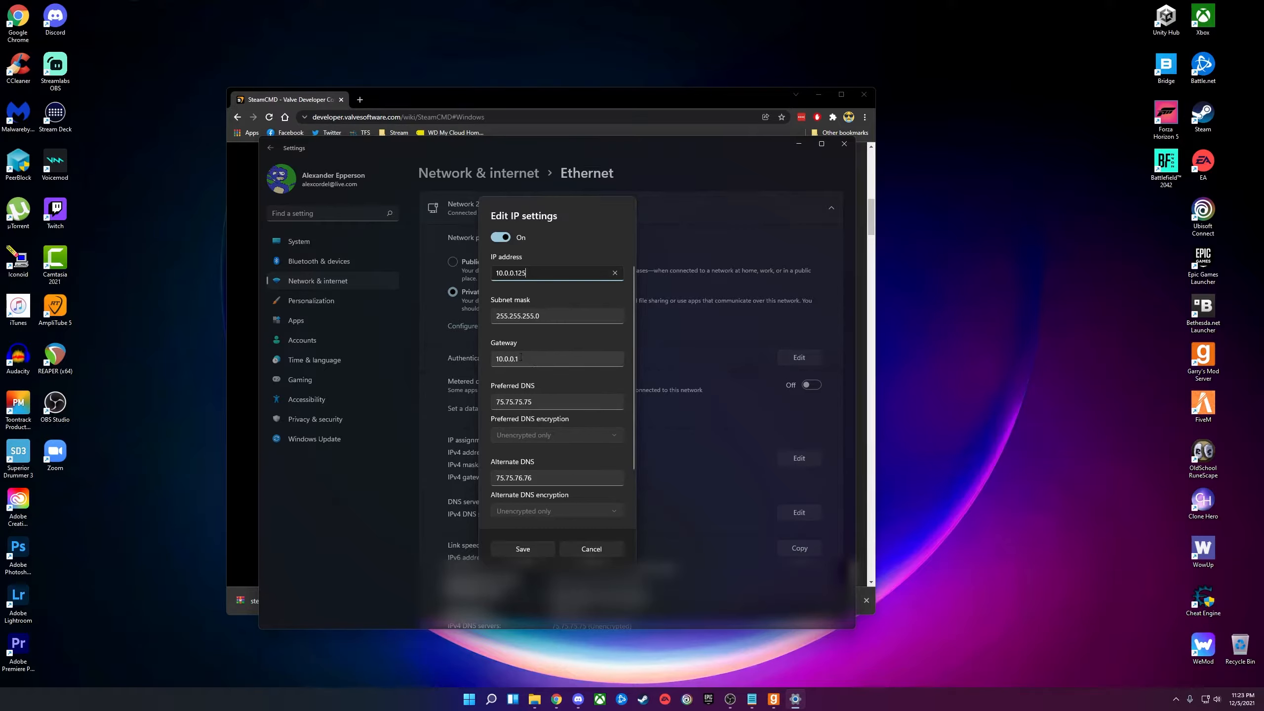
pyautogui.scroll(-1, 553, 401)
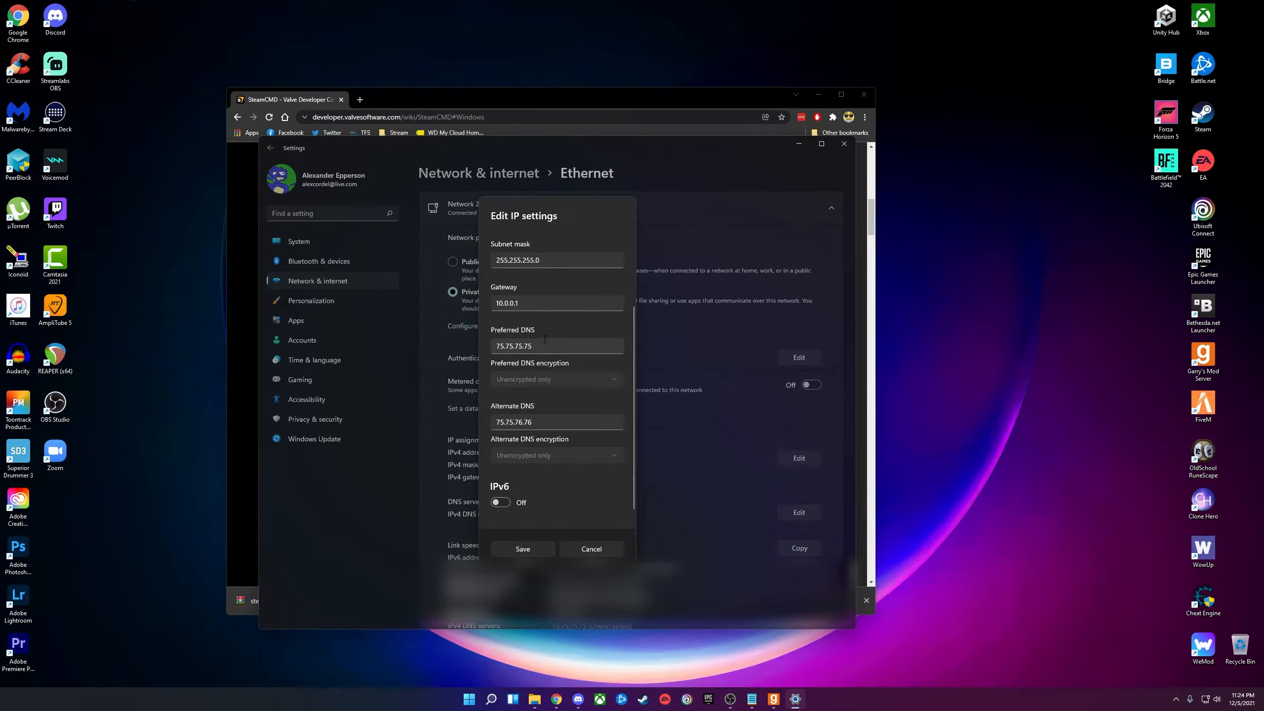
pyautogui.click(585, 549)
# Search 'google dns' in a new tab and expand the answer about using 8.8.8.8.
pyautogui.click(420, 94)
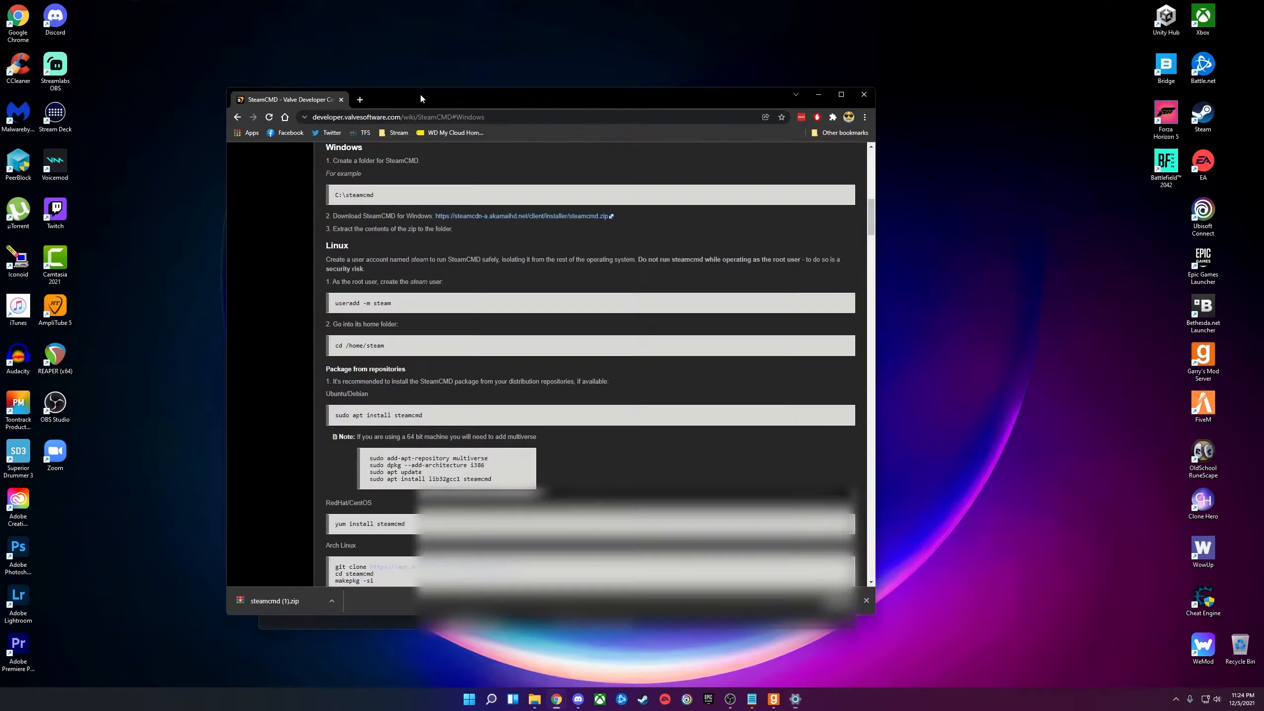
pyautogui.click(361, 100)
pyautogui.write('google d')
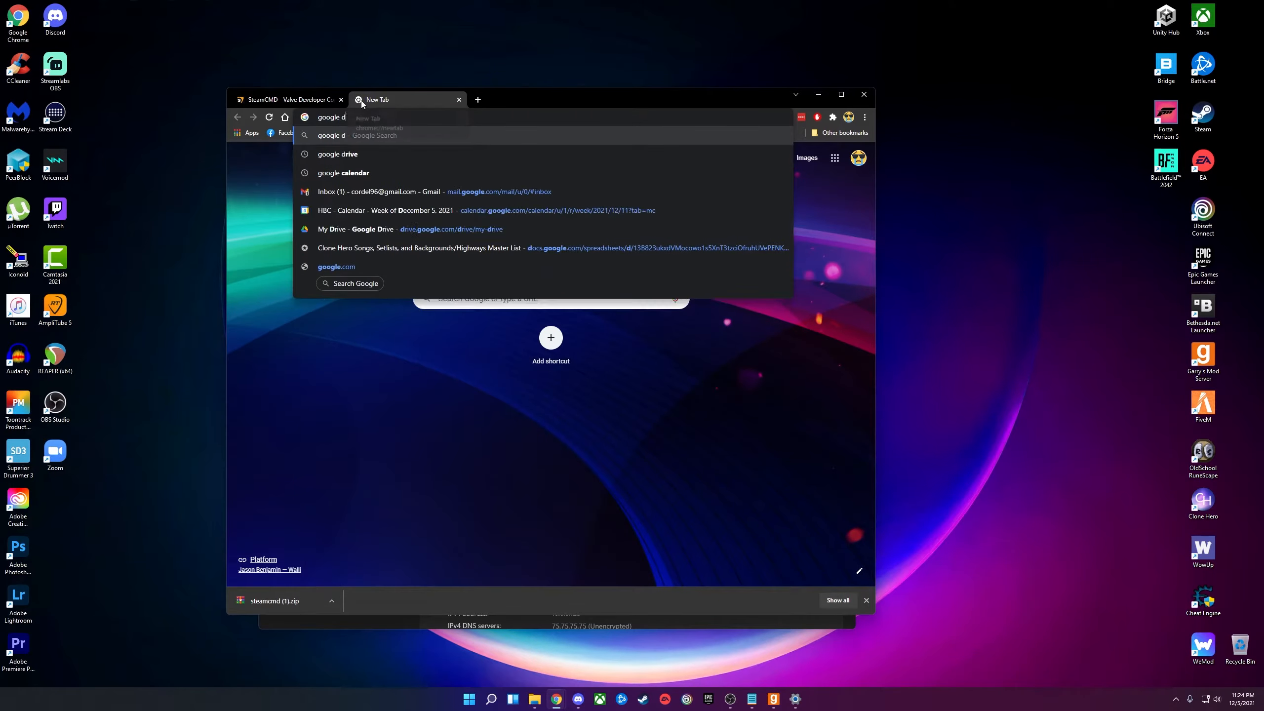
pyautogui.write('ns')
pyautogui.press('Return')
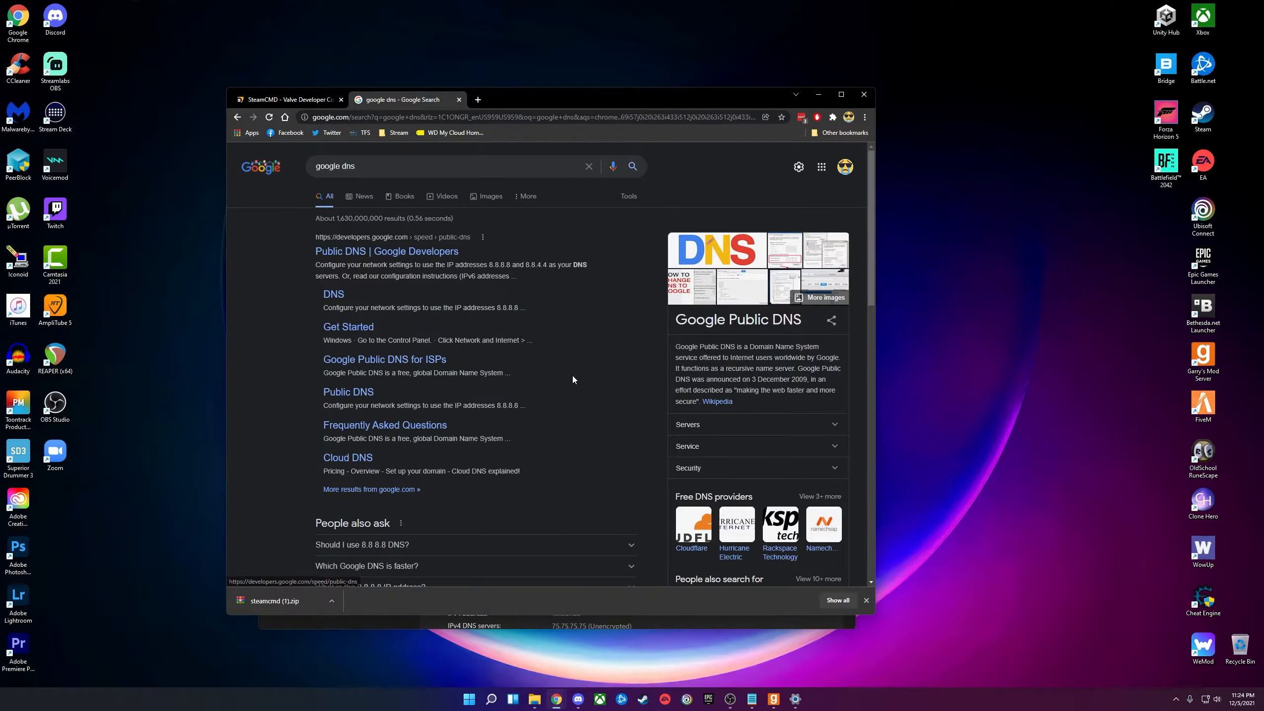
pyautogui.scroll(-4, 547, 369)
pyautogui.click(438, 349)
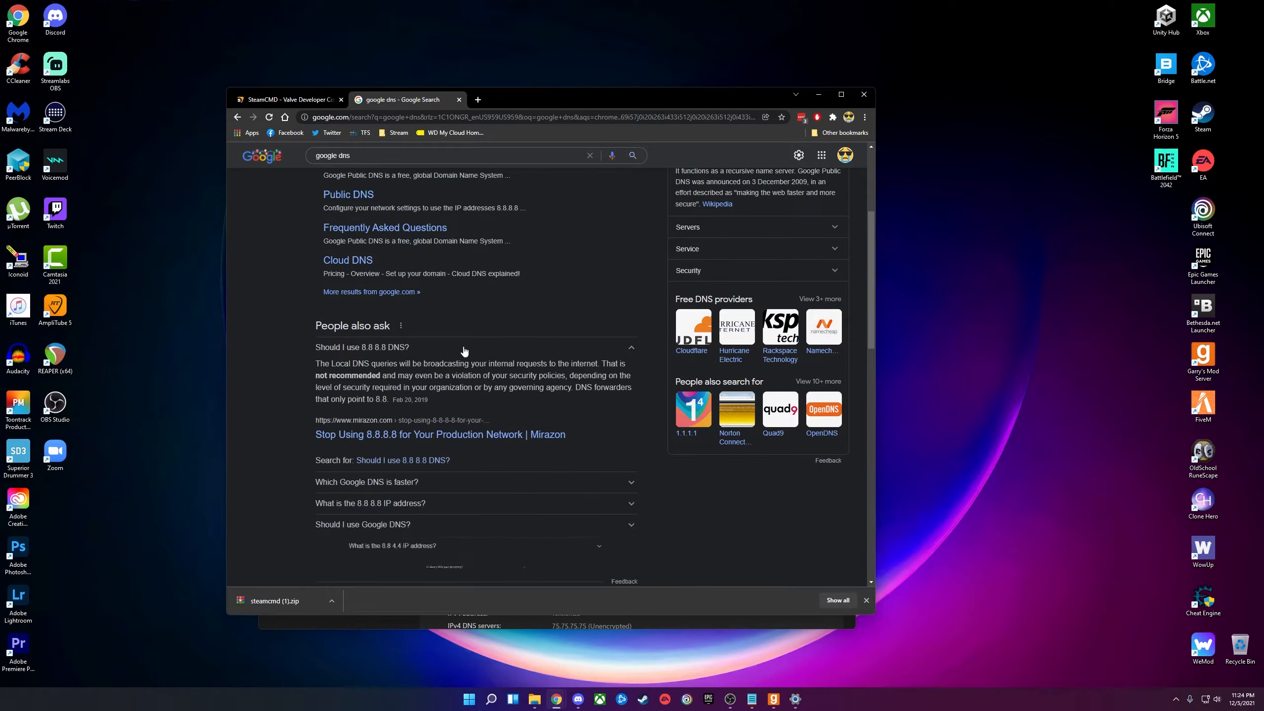
pyautogui.scroll(-1, 437, 454)
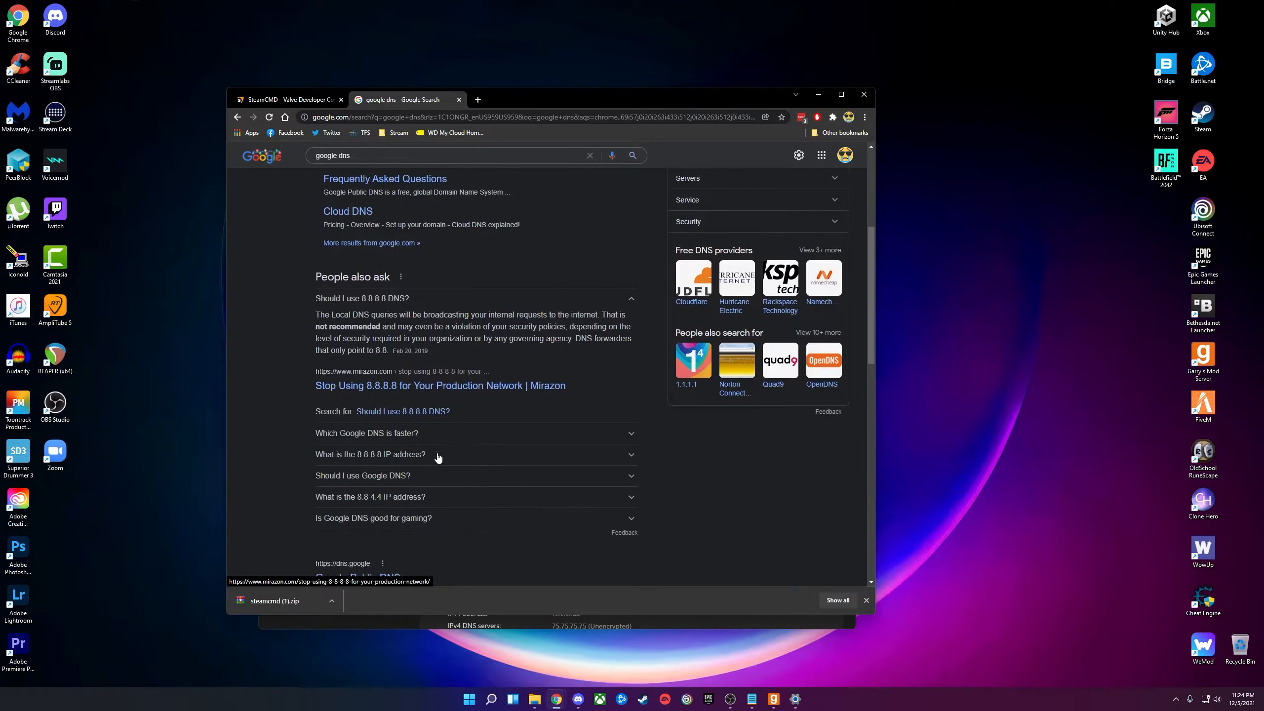
pyautogui.scroll(5, 423, 500)
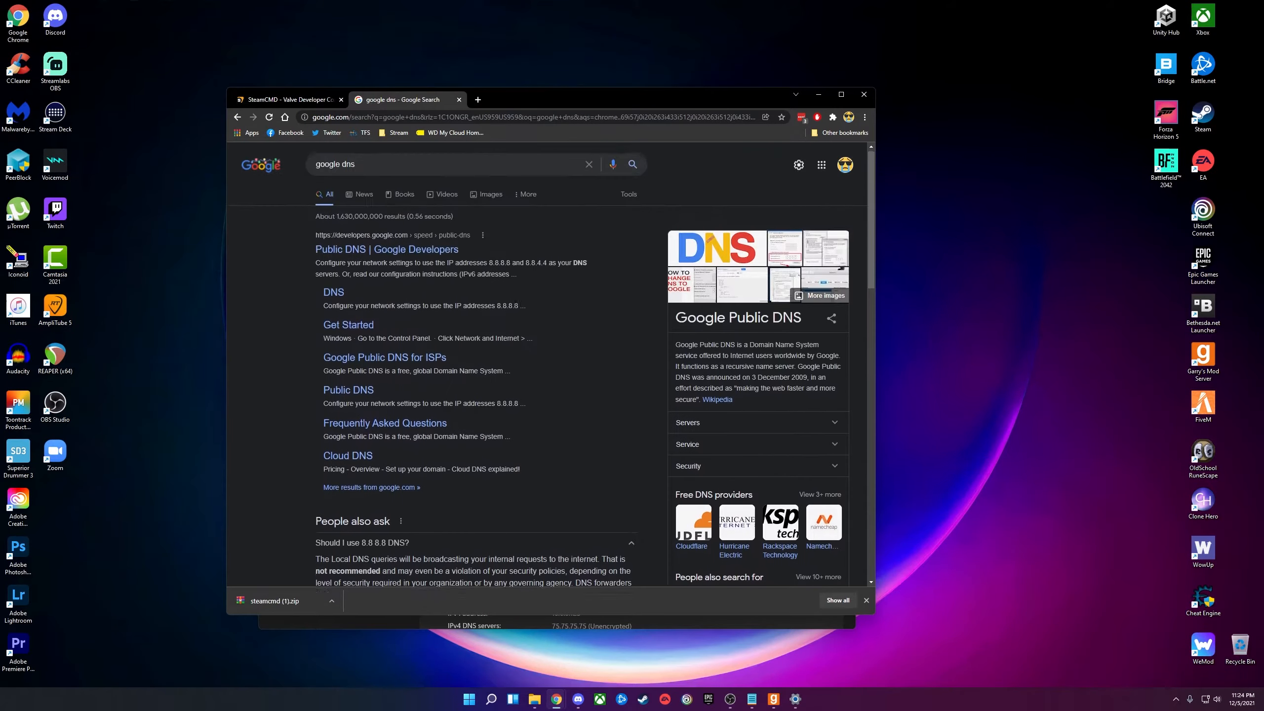
# Close the DNS search tab, minimize Settings, and bring back the Start Dedicated Server form.
pyautogui.click(459, 100)
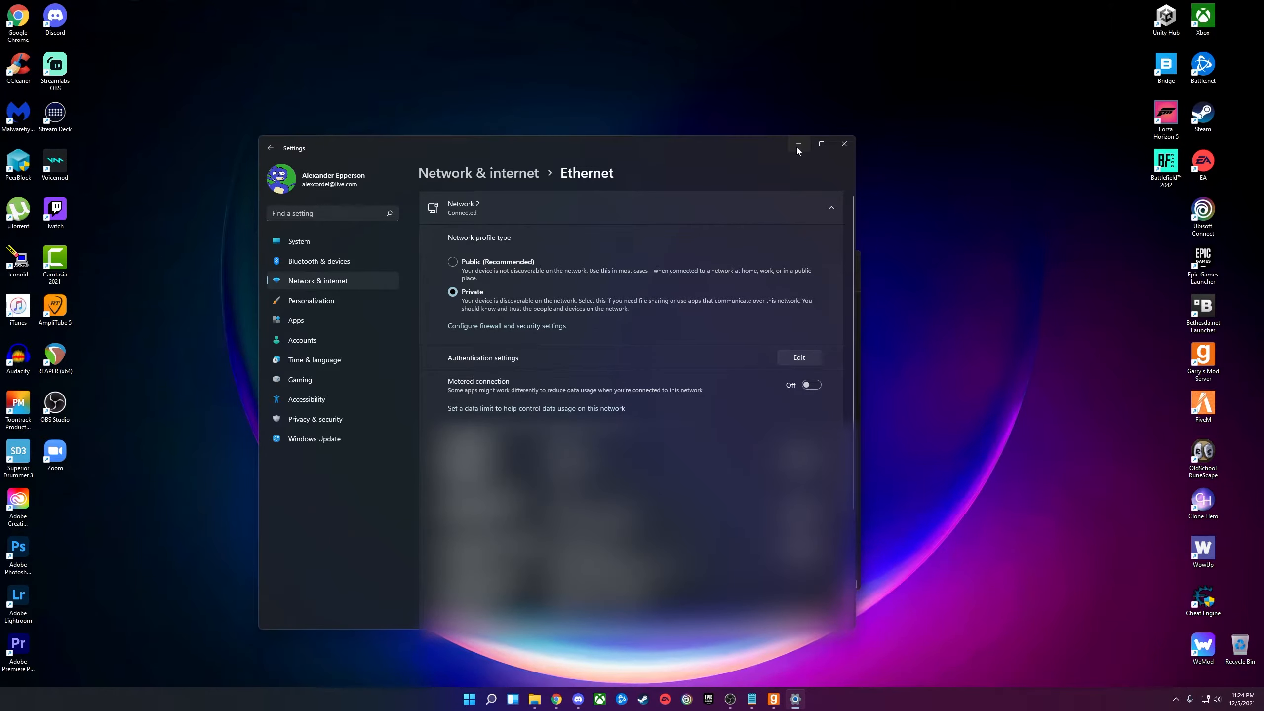
pyautogui.click(798, 144)
pyautogui.click(554, 369)
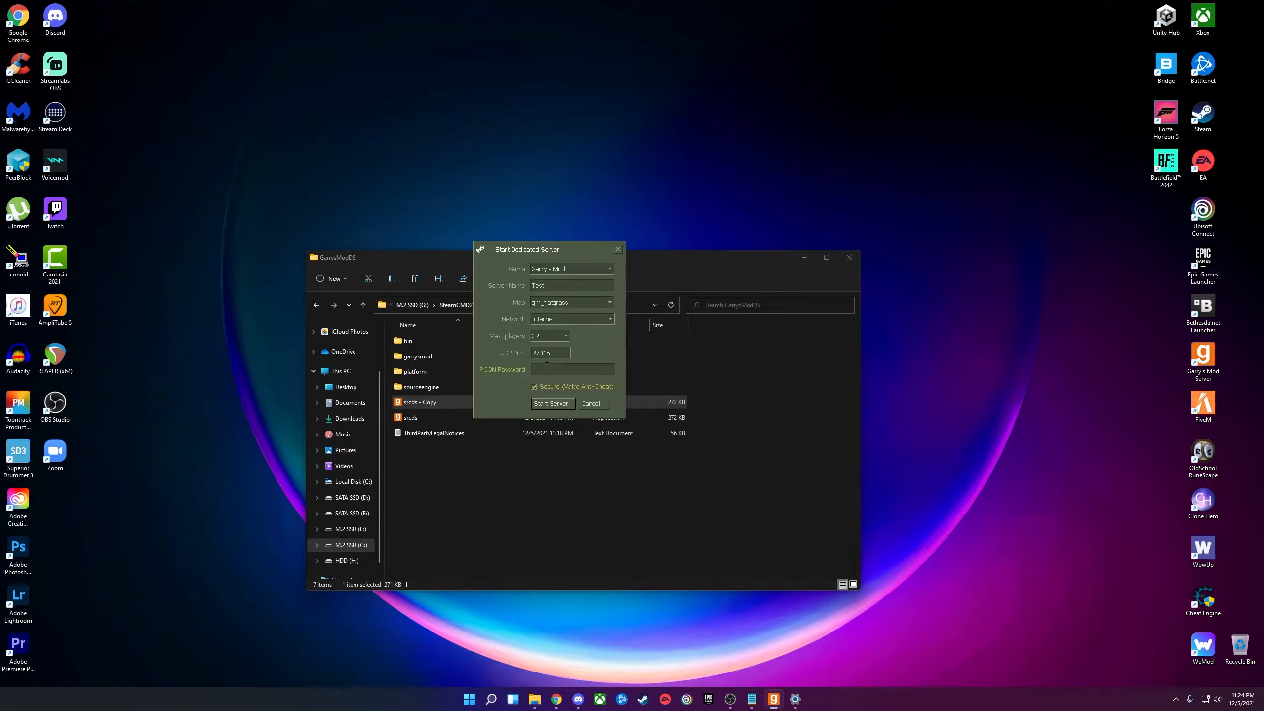
# Enter an RCON password, start the Test server, and allow it through the firewall on private networks.
pyautogui.click(553, 406)
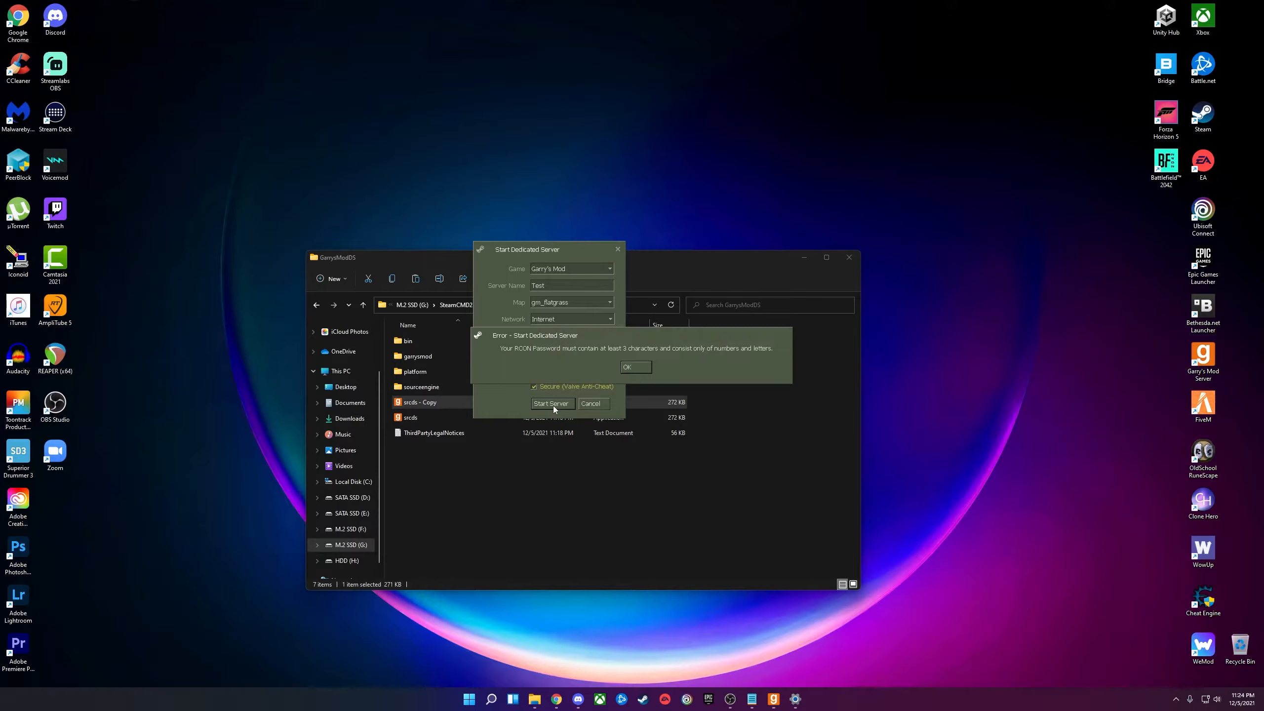
pyautogui.click(647, 367)
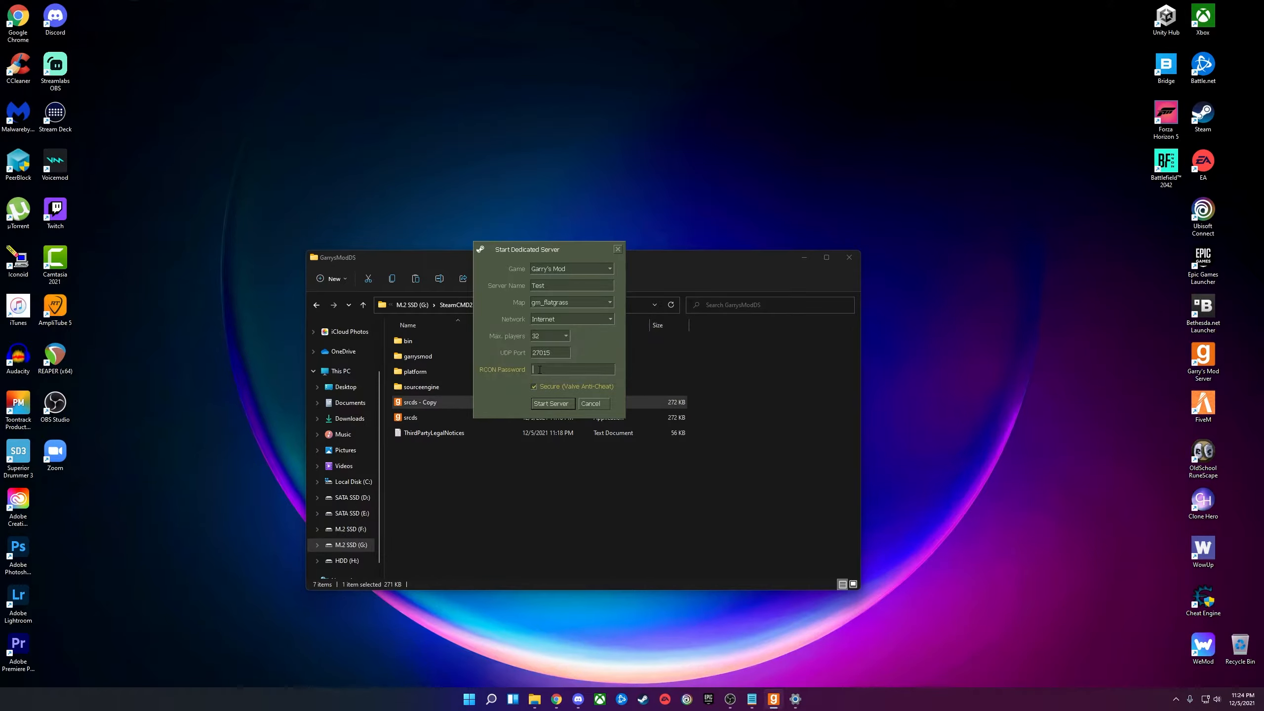
pyautogui.click(539, 369)
pyautogui.click(549, 406)
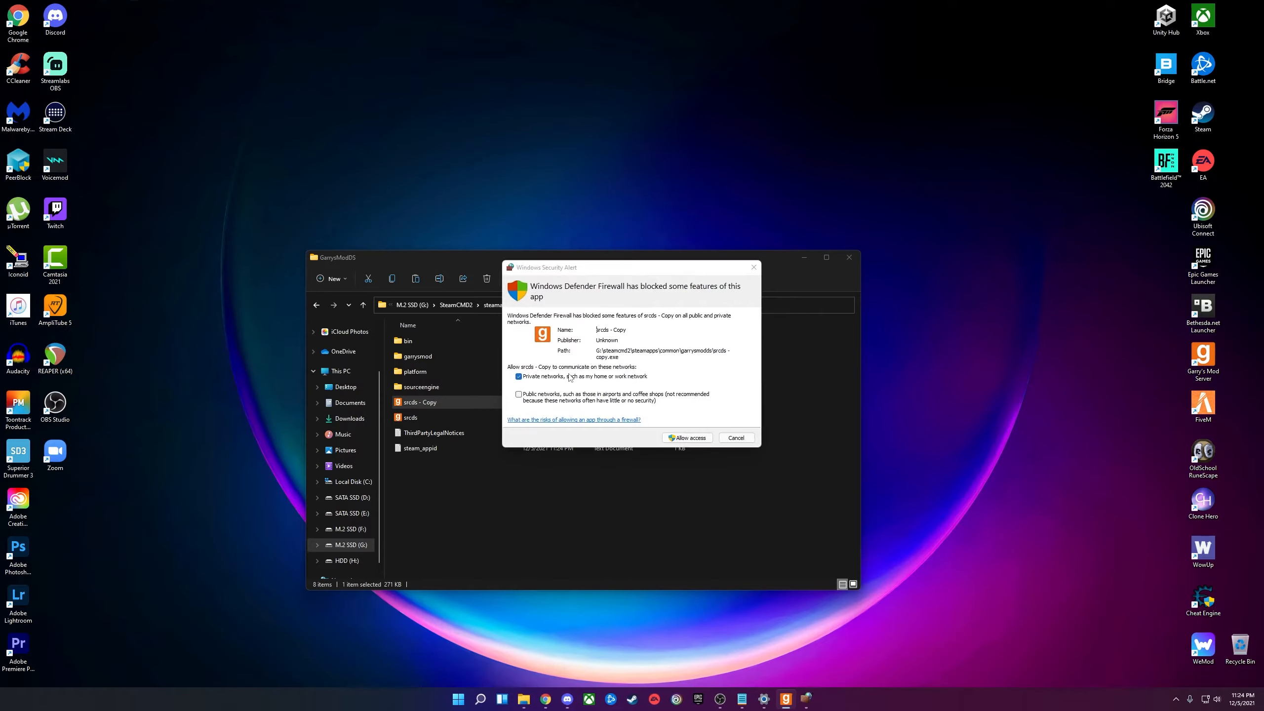
pyautogui.click(691, 437)
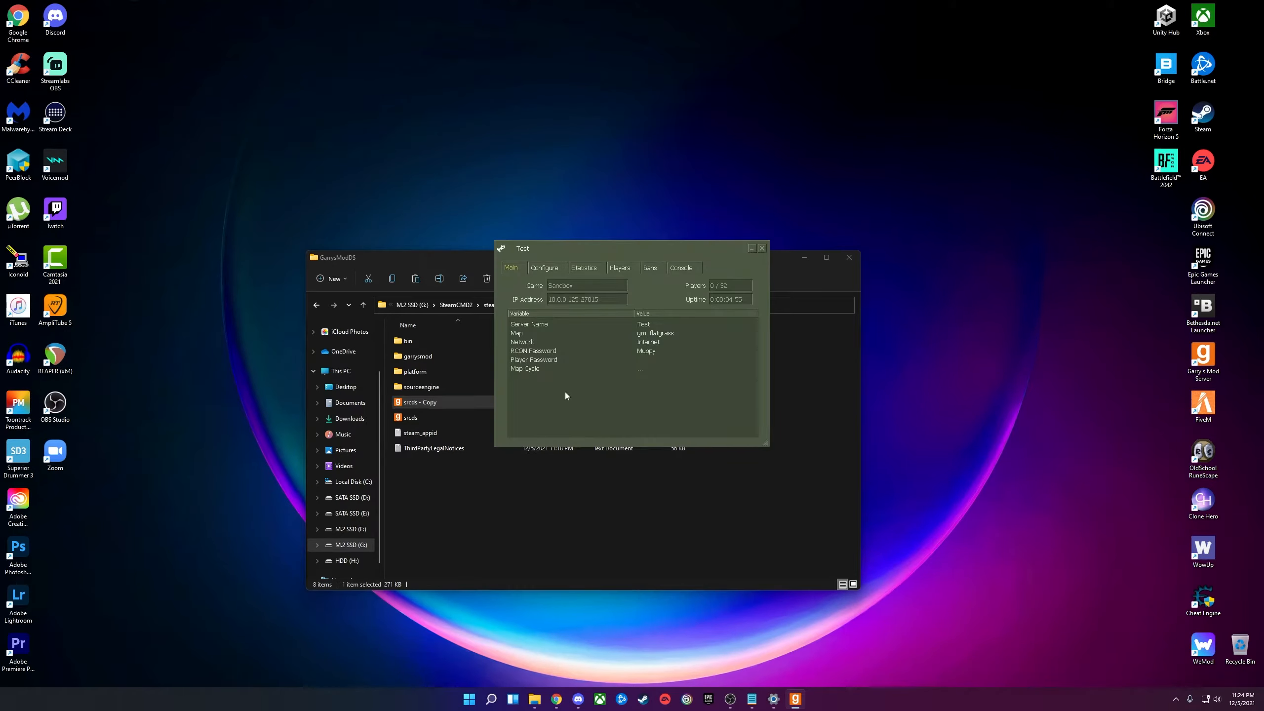
# Browse the Test server window's configuration, statistics, players and console tabs, returning to main info.
pyautogui.moveTo(606, 247); pyautogui.dragTo(590, 272)
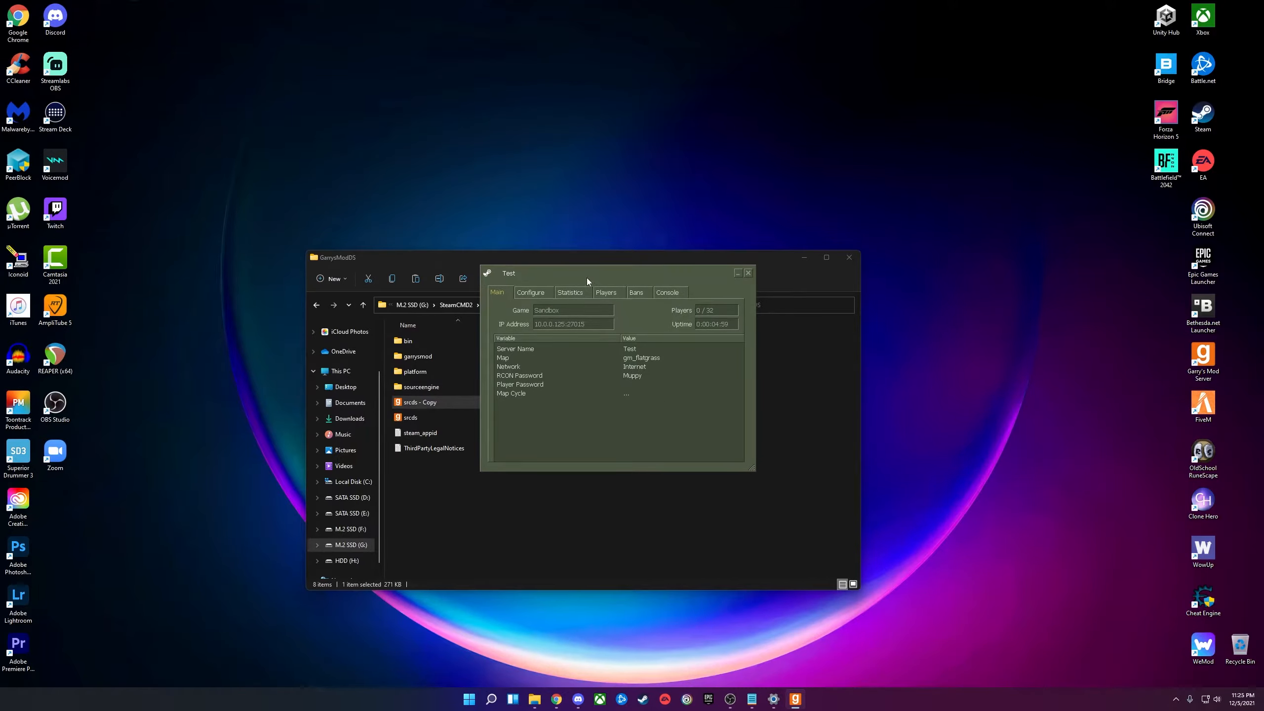
pyautogui.click(540, 292)
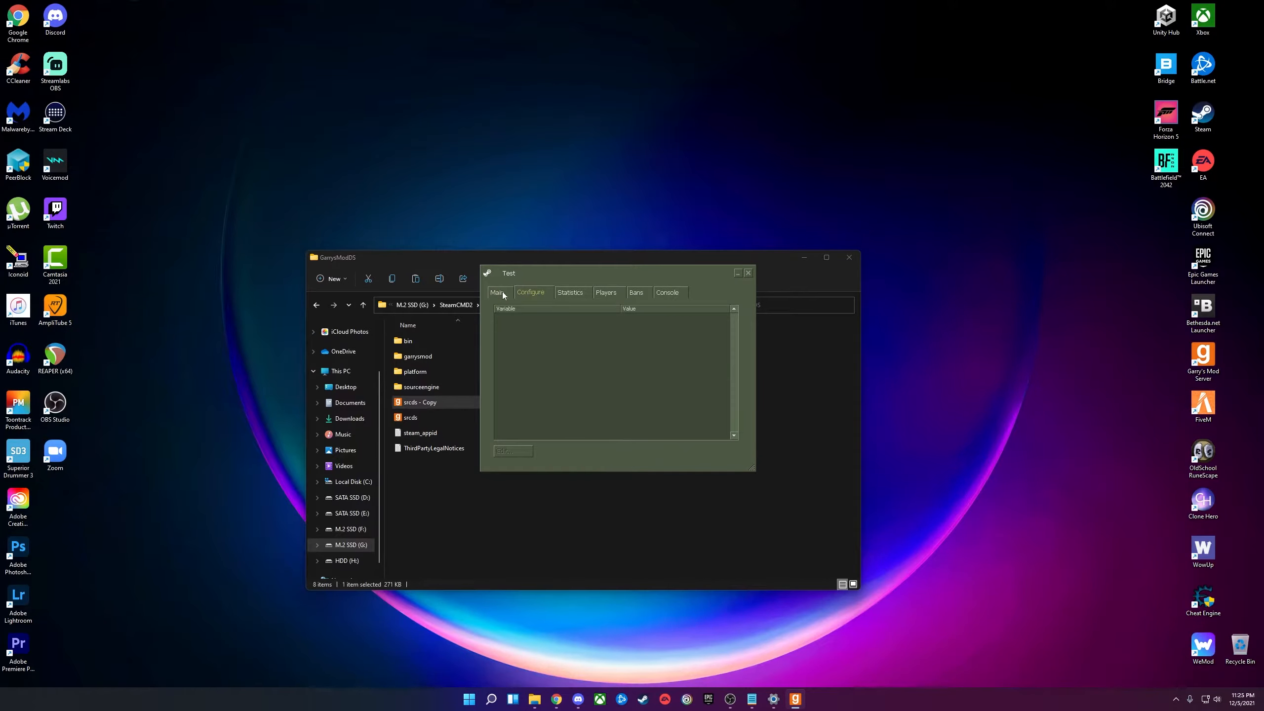
pyautogui.click(570, 292)
pyautogui.click(608, 293)
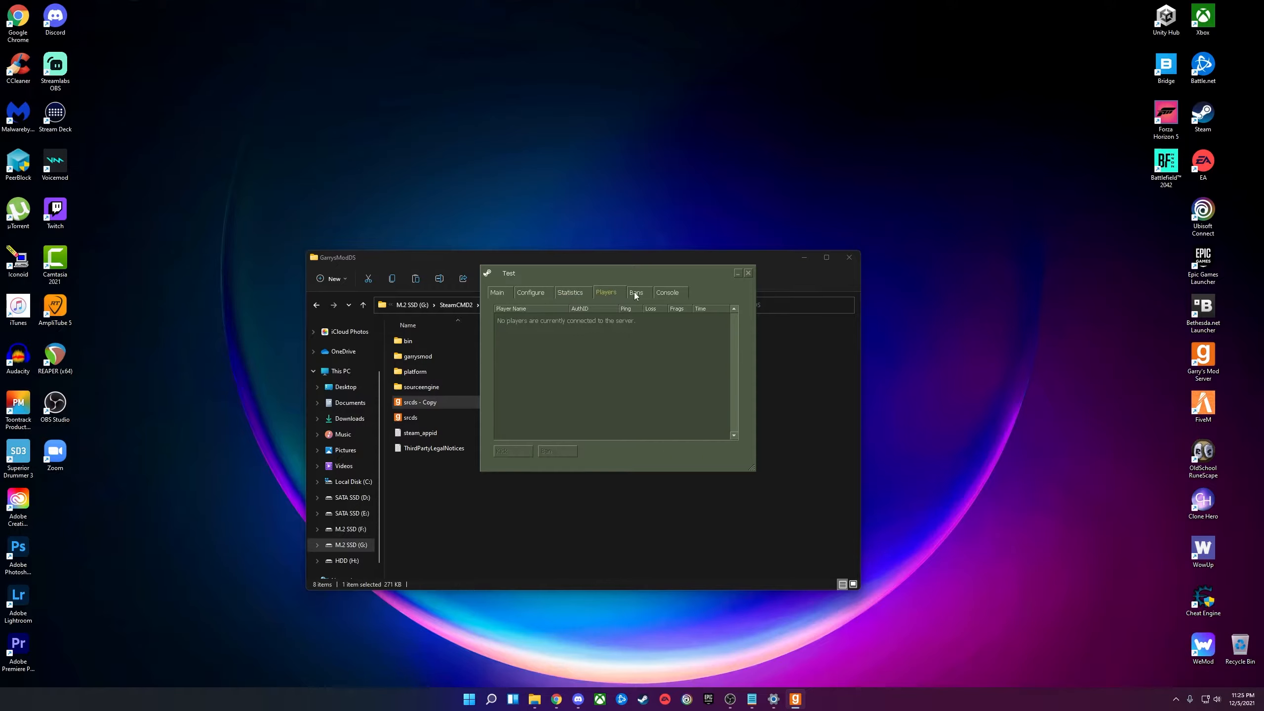
pyautogui.click(668, 293)
pyautogui.click(567, 292)
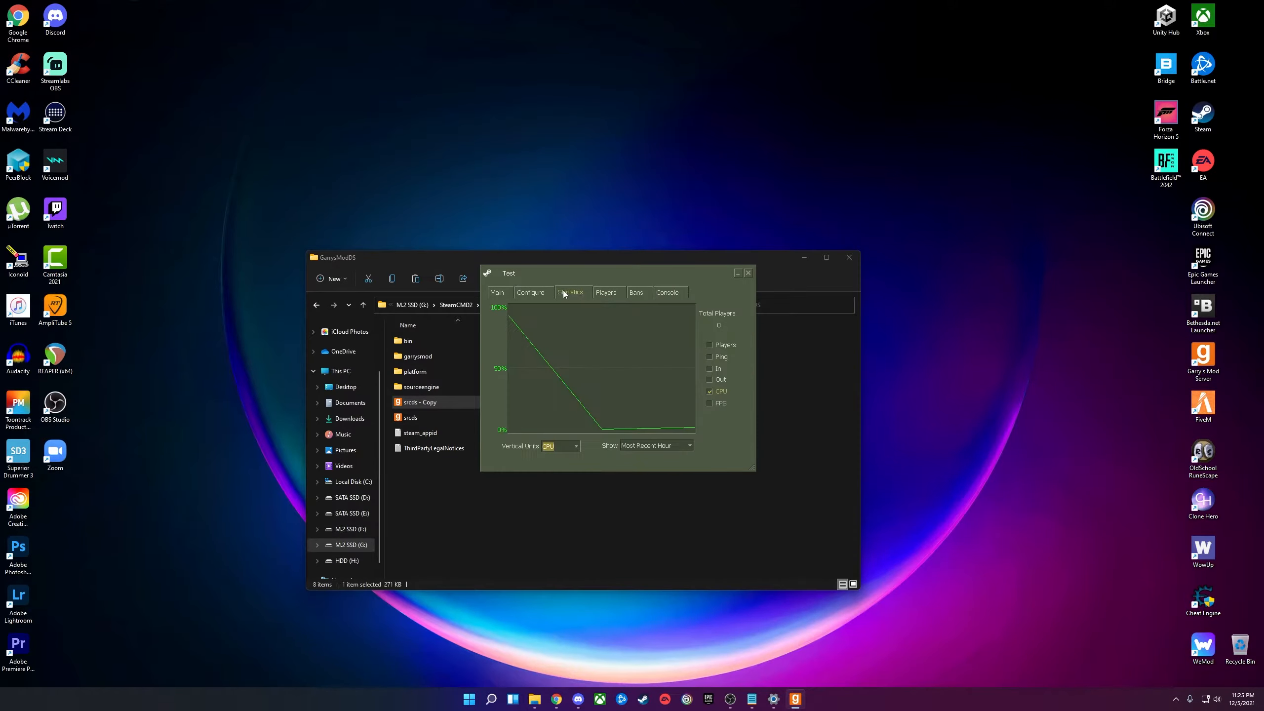
pyautogui.click(528, 291)
pyautogui.click(497, 292)
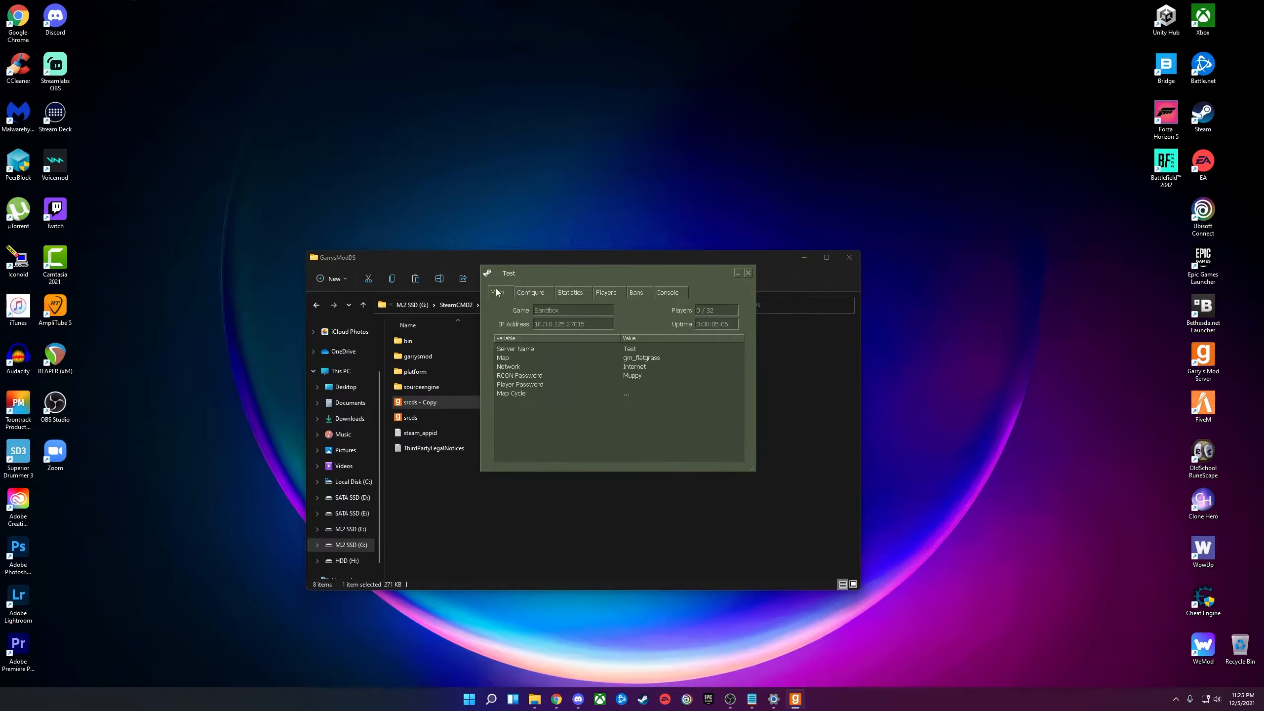
pyautogui.click(670, 291)
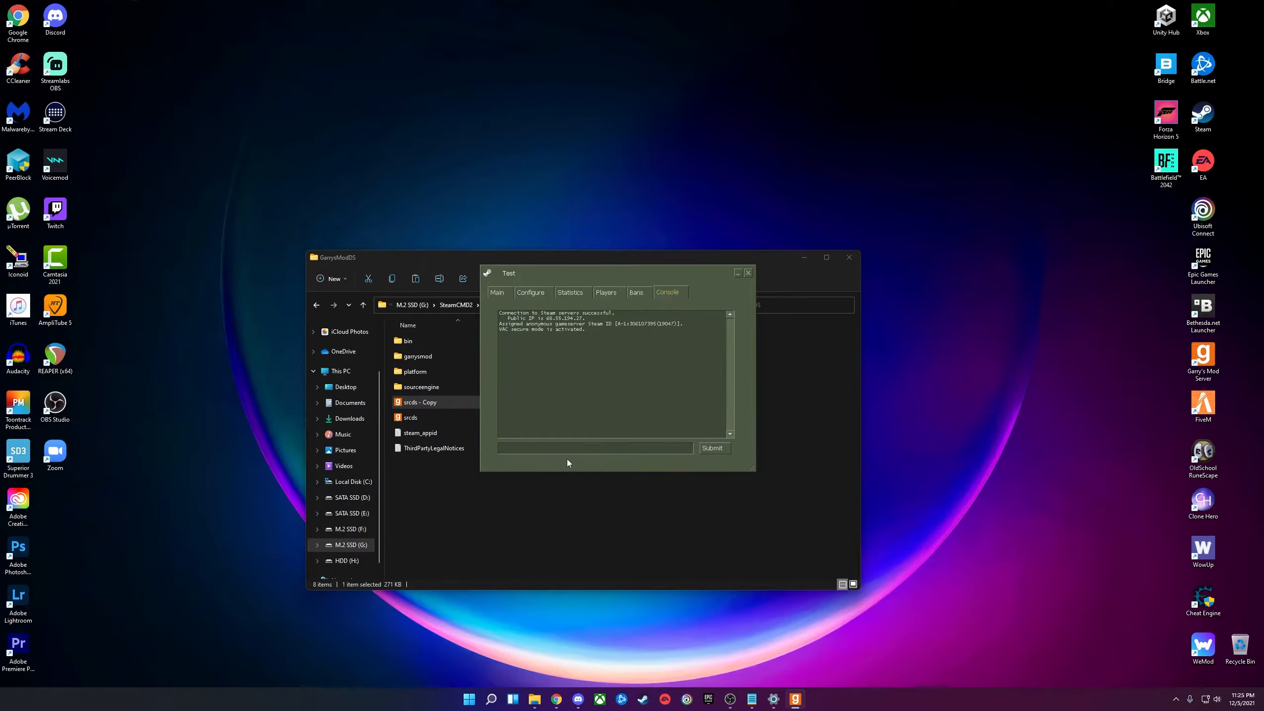
pyautogui.click(503, 295)
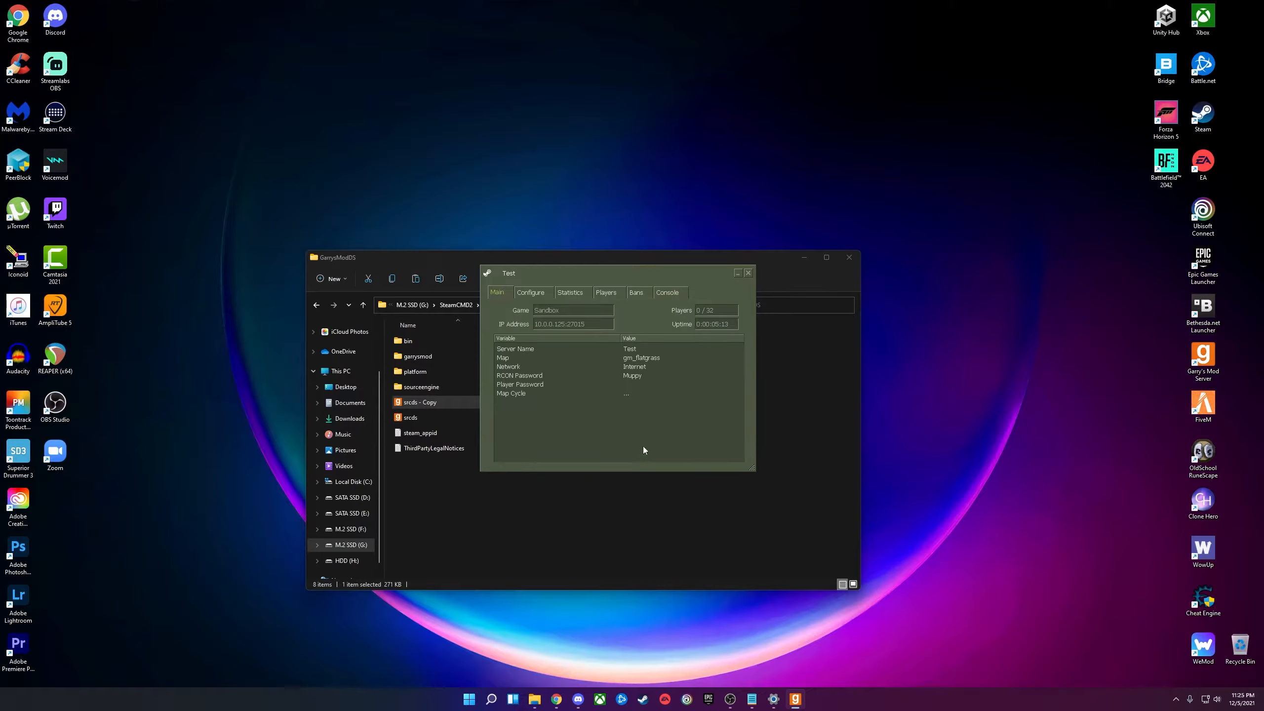
# Copy the server address 10.0.0.125:27015 and move the server window aside, clearing File Explorer.
pyautogui.rightClick(566, 323)
pyautogui.click(575, 327)
pyautogui.moveTo(595, 276); pyautogui.dragTo(773, 275)
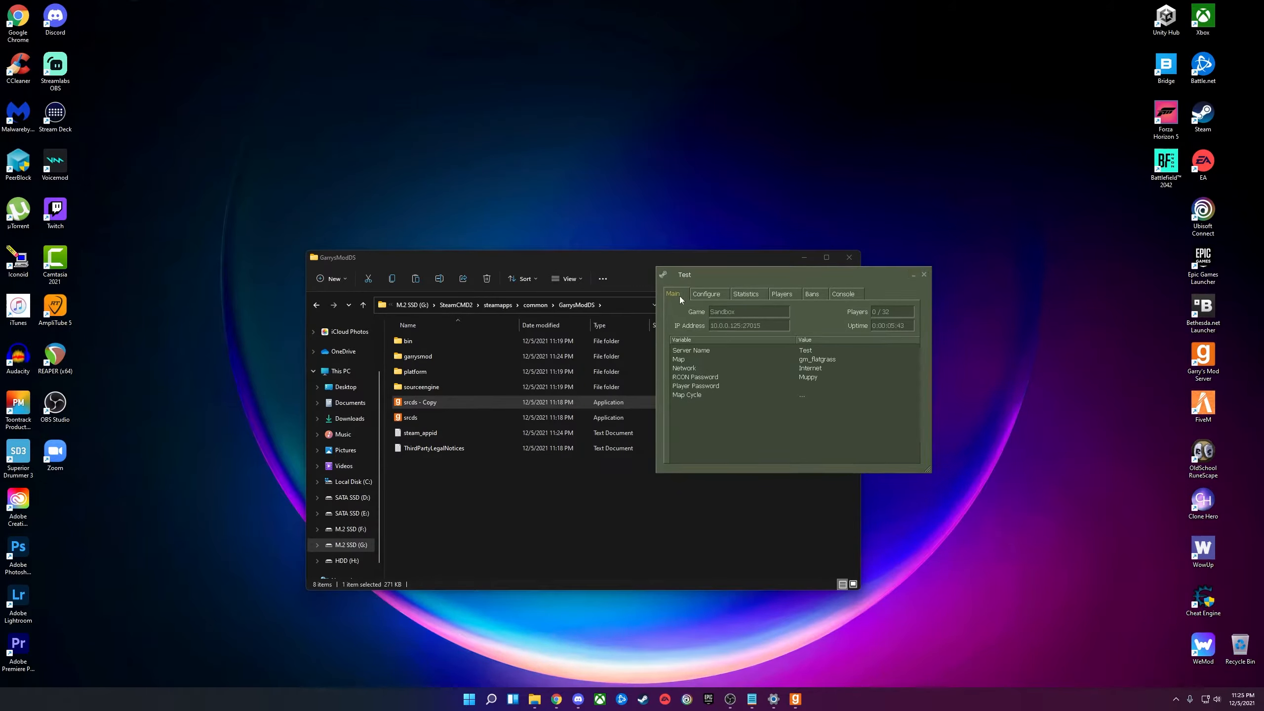
pyautogui.click(805, 258)
pyautogui.moveTo(788, 275); pyautogui.dragTo(1025, 292)
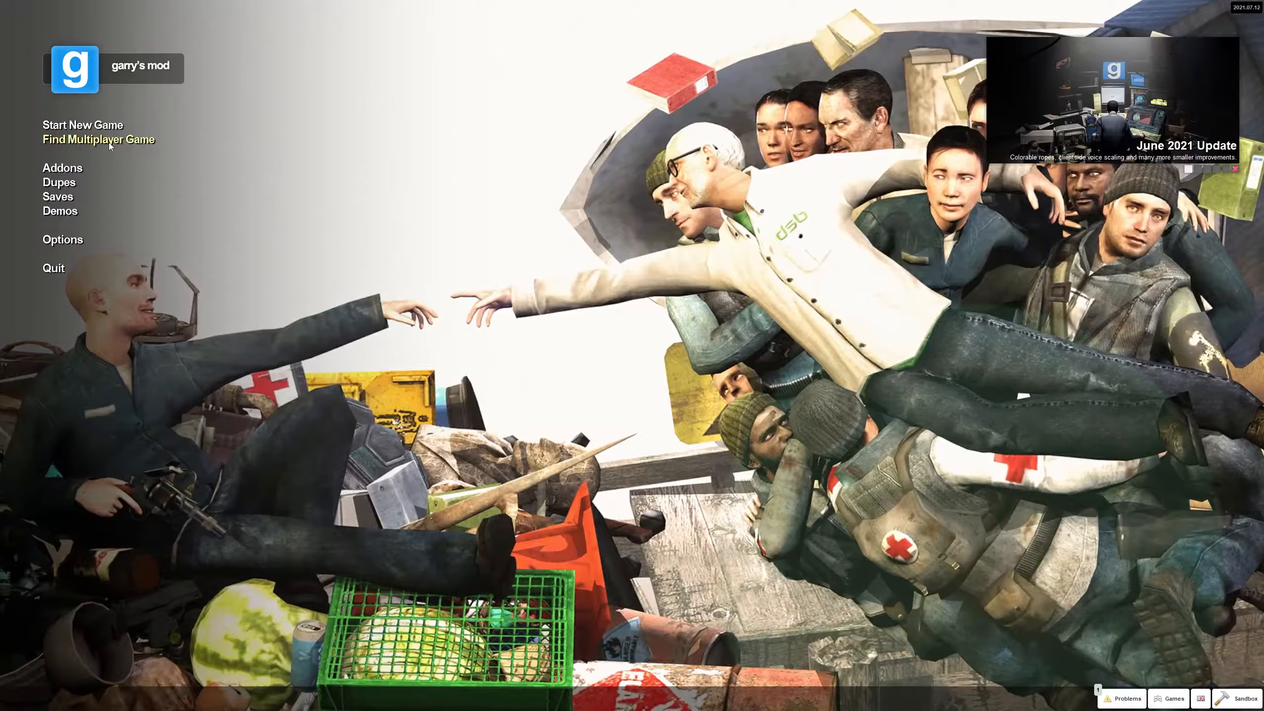
# Join the Test server from the Local Network Sandbox server list.
pyautogui.click(110, 142)
pyautogui.click(82, 150)
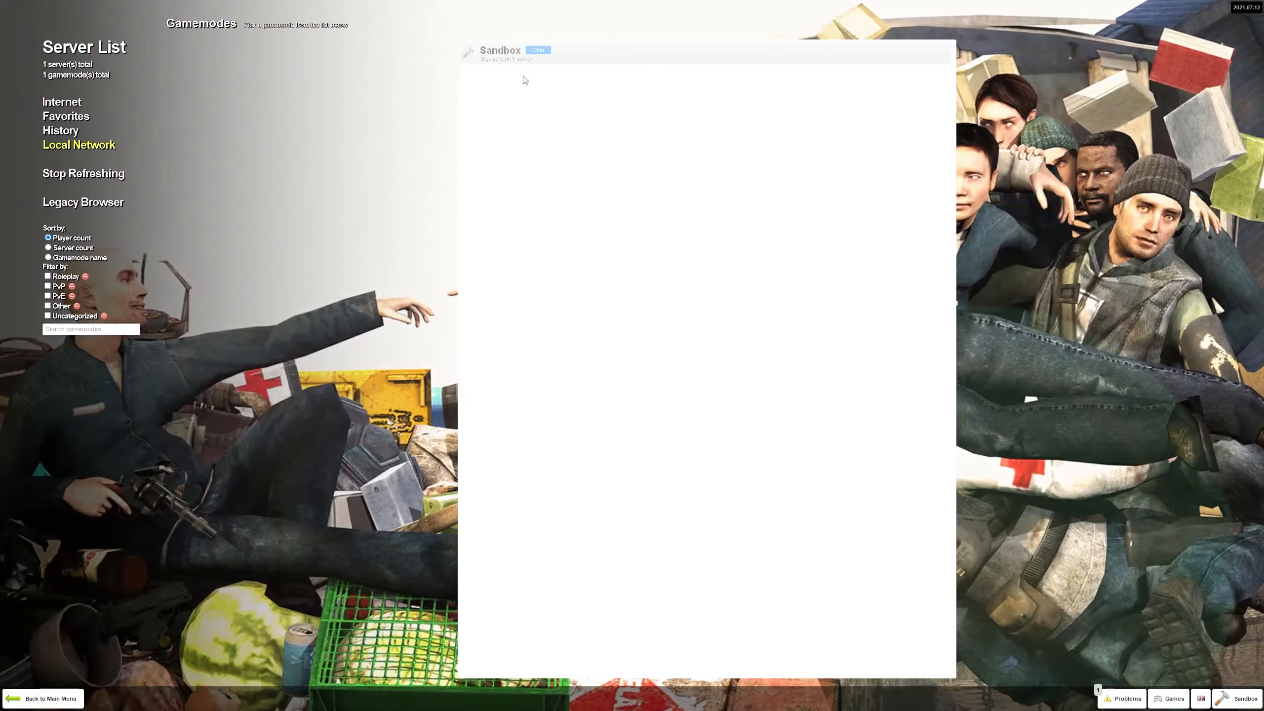
pyautogui.click(549, 58)
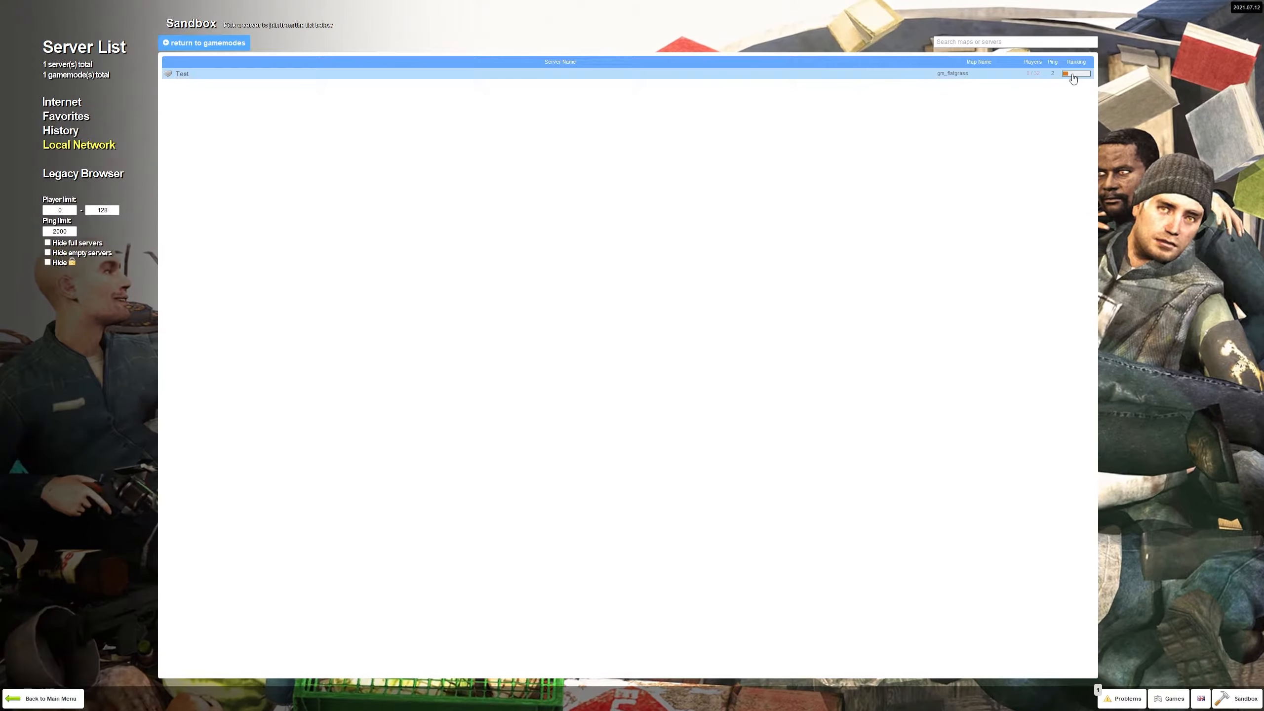
pyautogui.click(932, 76)
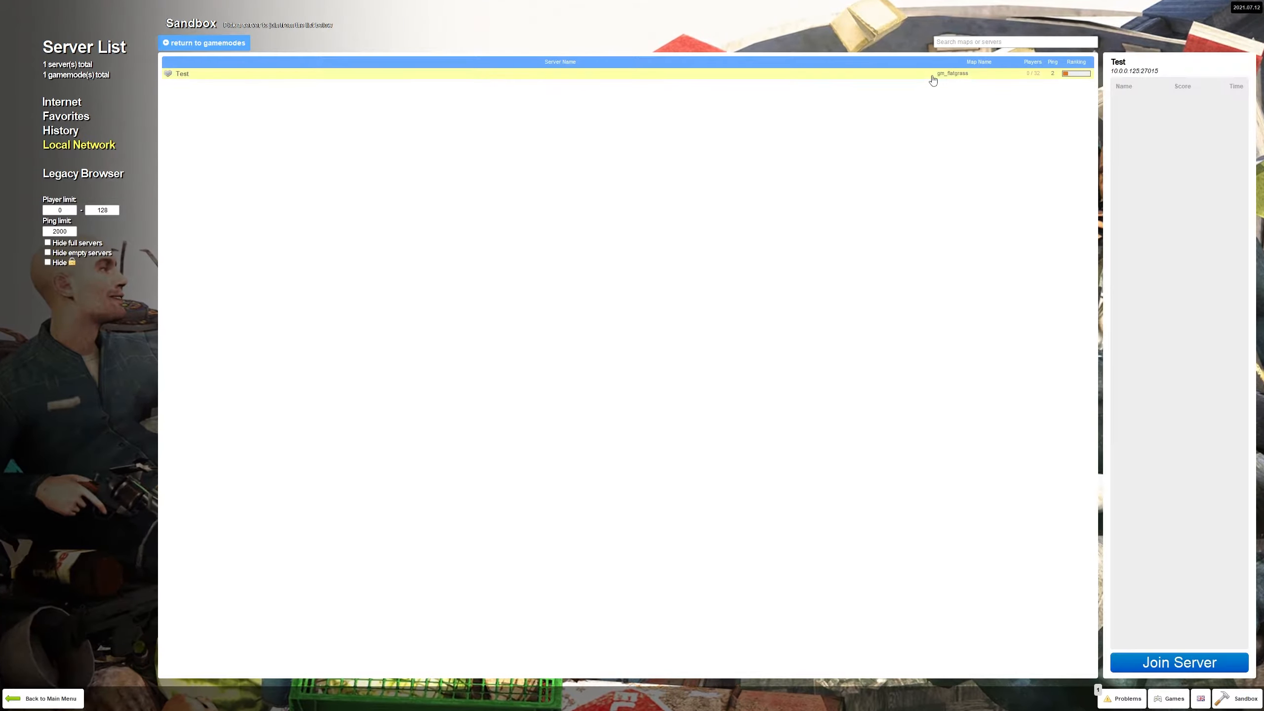
pyautogui.click(1184, 664)
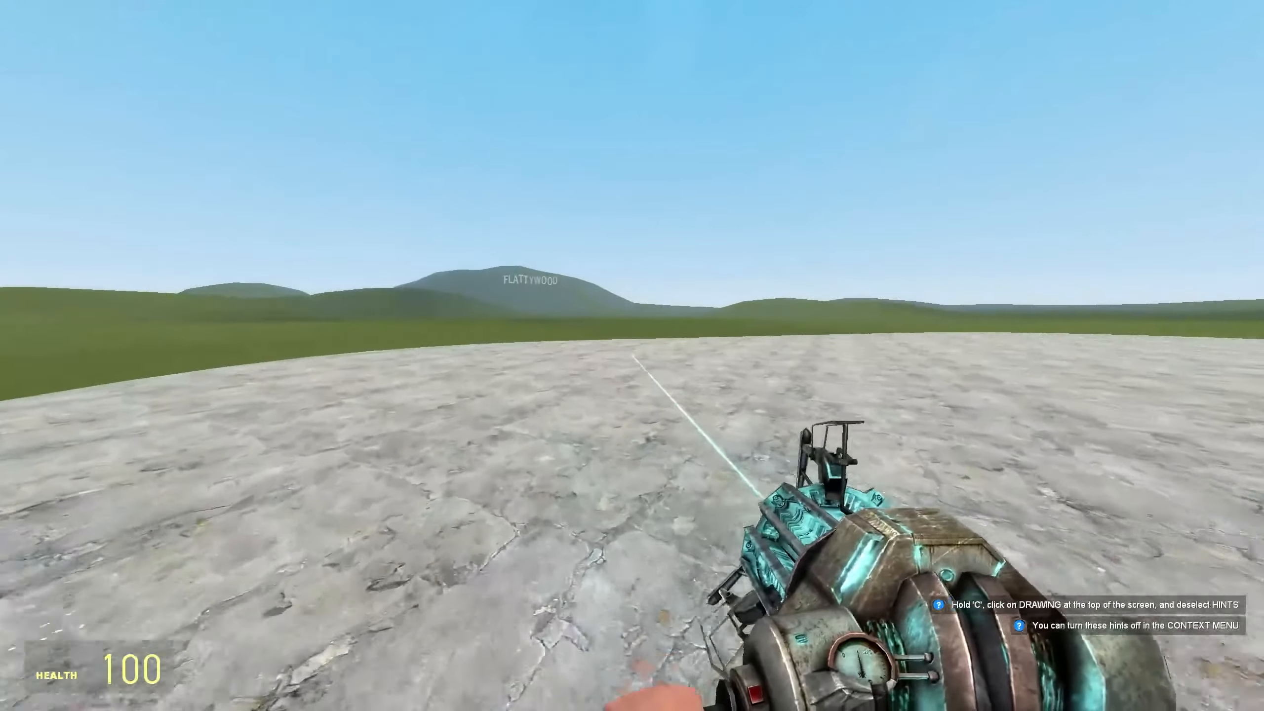
# Check the scoreboard, browse the spawn menu's entities, and toggle the Steam overlay.
pyautogui.press('Tab')
pyautogui.press('q')
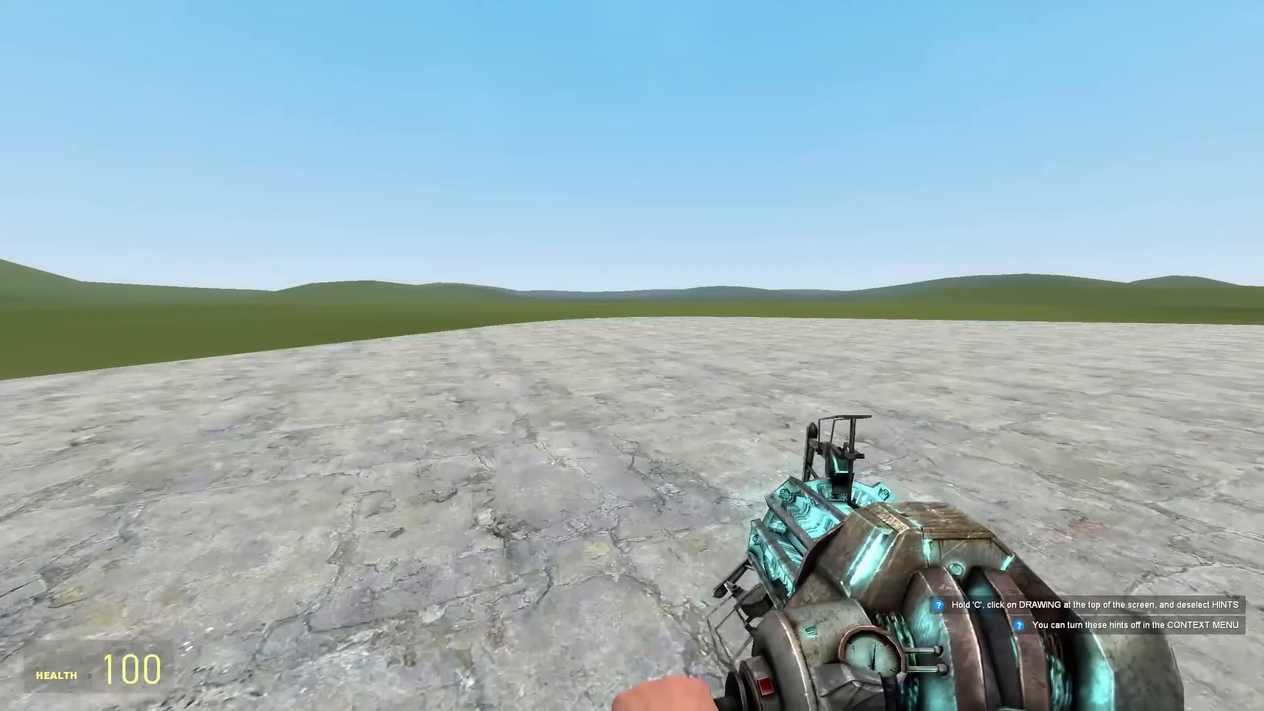
pyautogui.press('q')
pyautogui.click(139, 54)
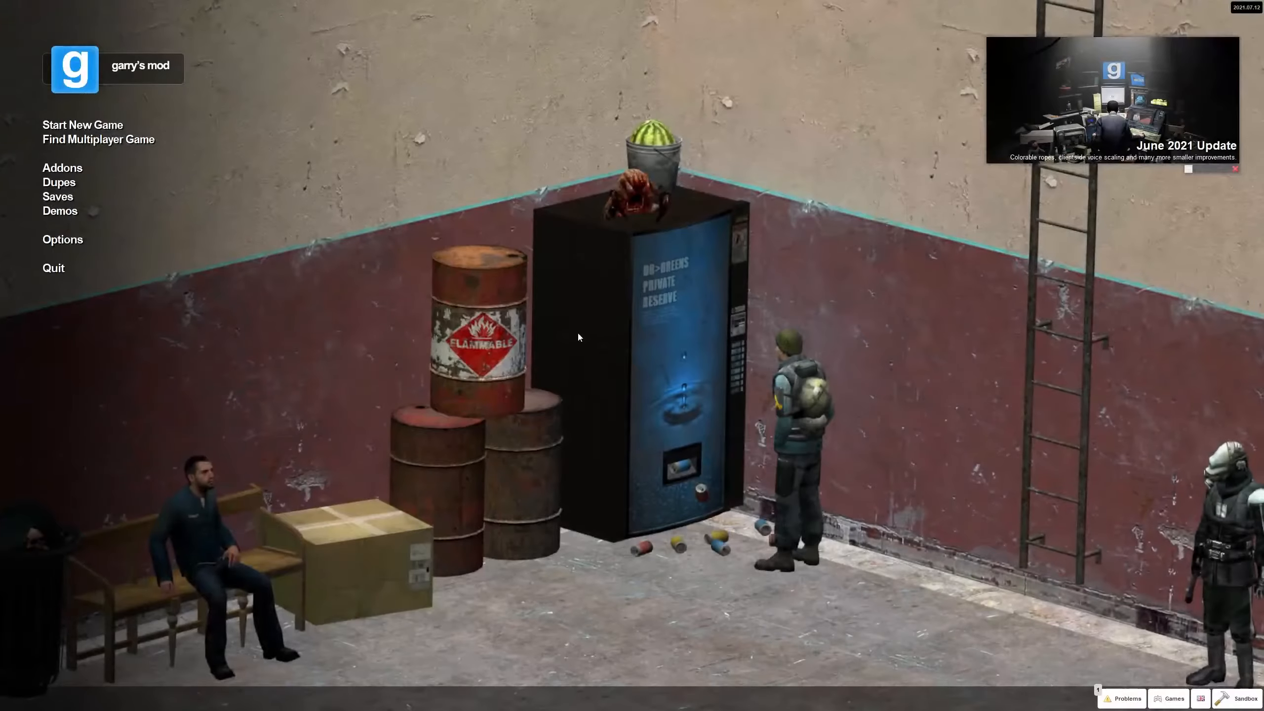
pyautogui.hotkey('shift', 'Tab')
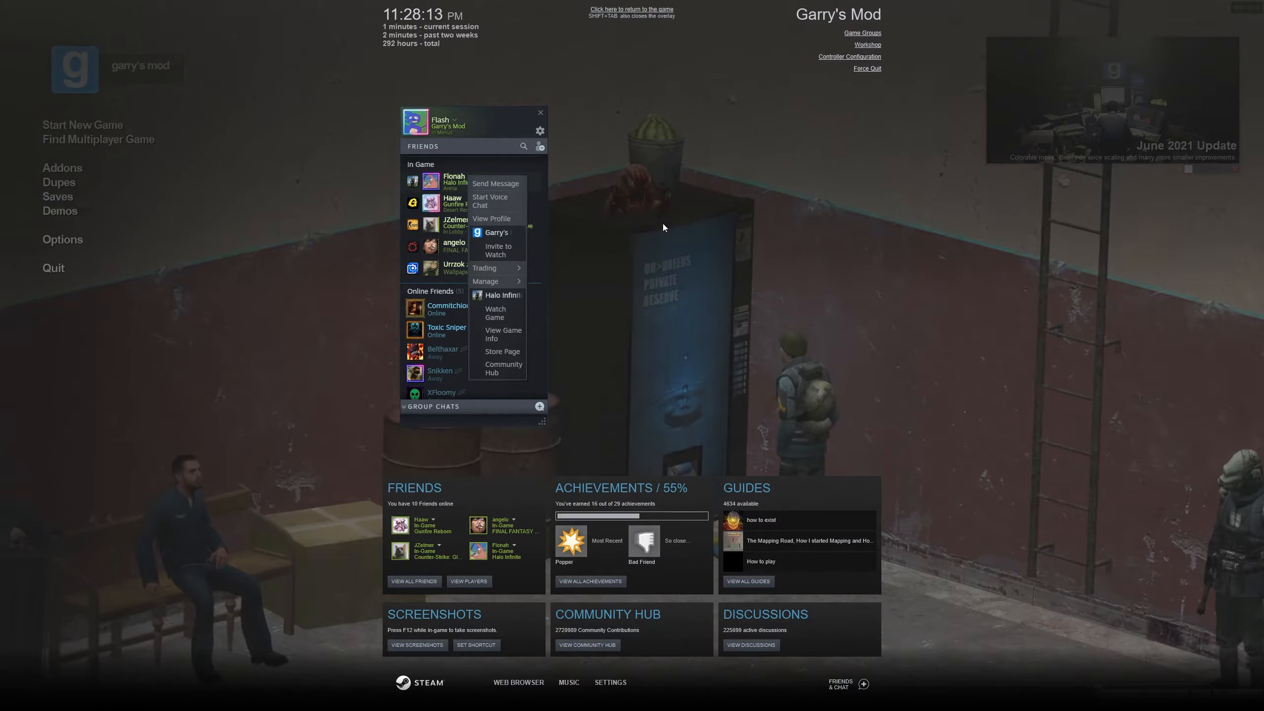
pyautogui.hotkey('shift', 'Tab')
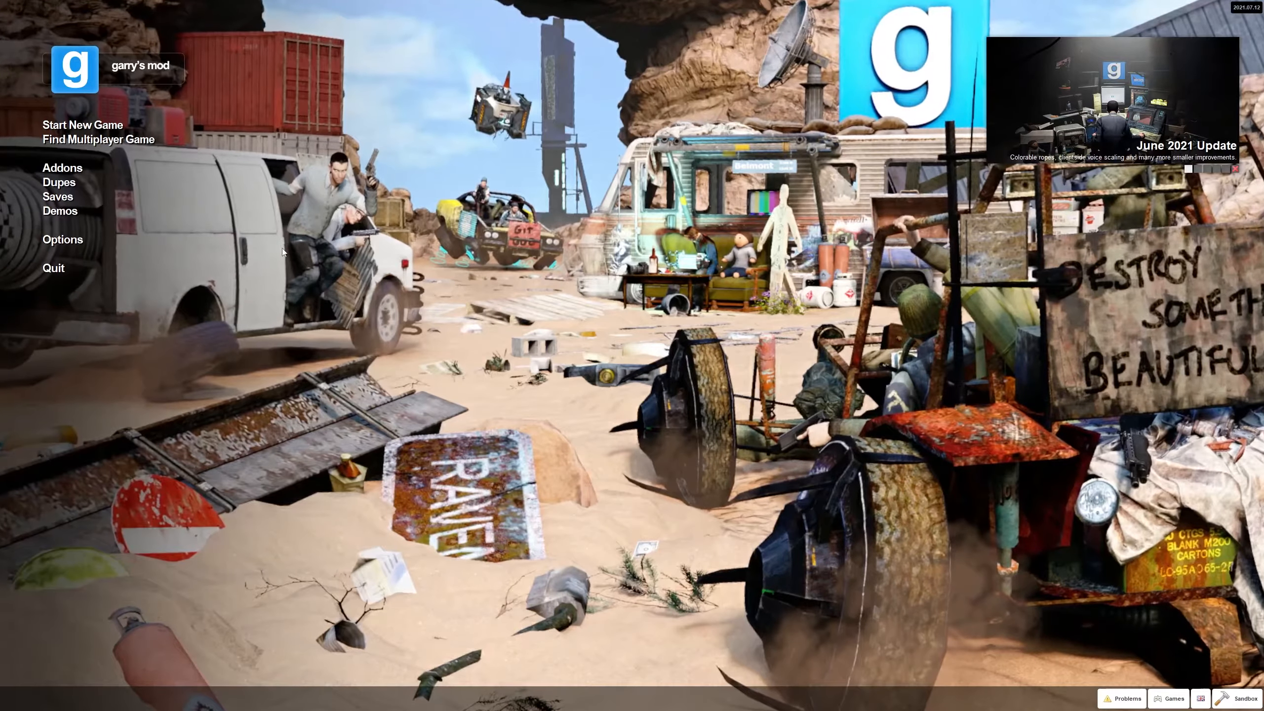
# Confirm Enable developer console in Keyboard advanced options, then view the srcds Console log of the connection.
pyautogui.click(57, 241)
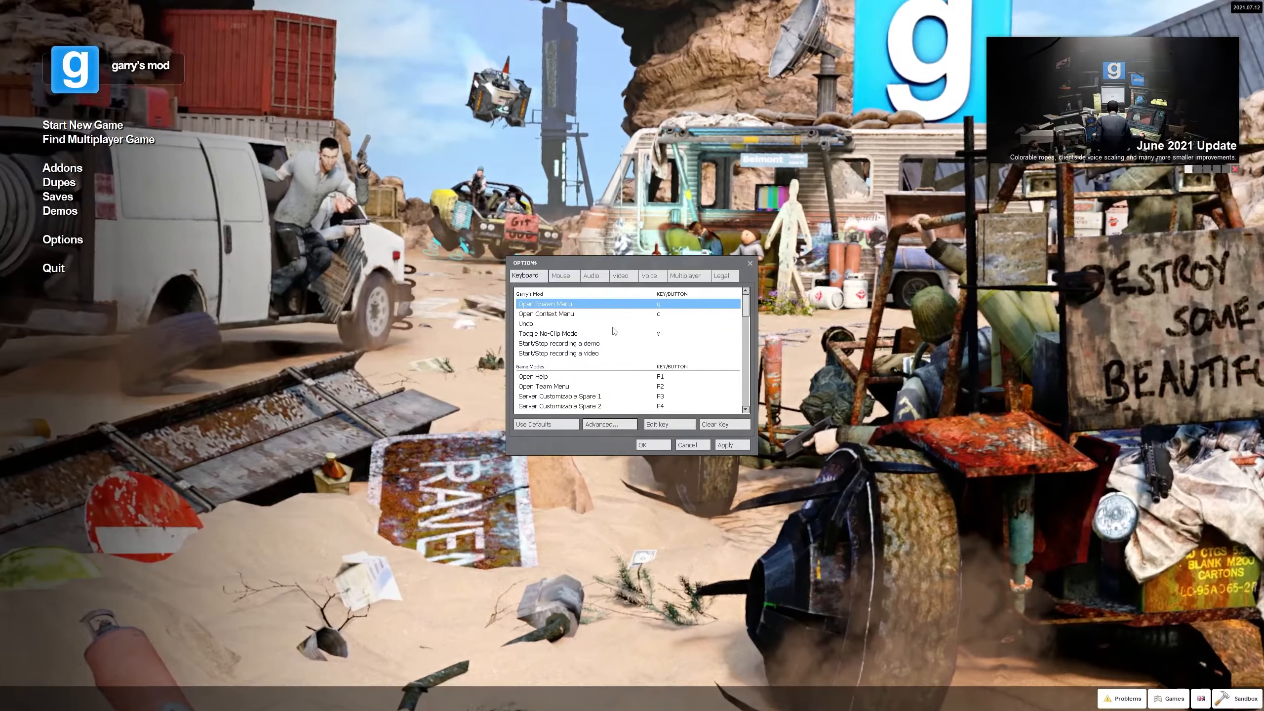
pyautogui.press('`')
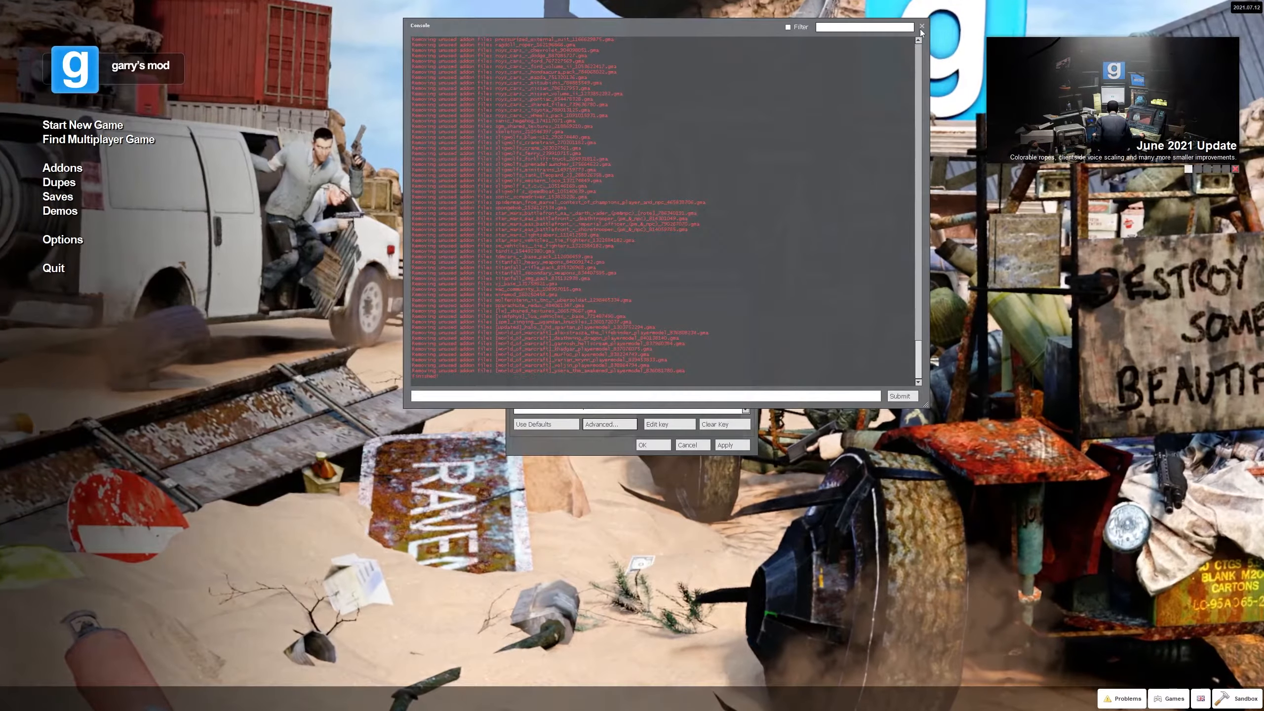
pyautogui.click(921, 27)
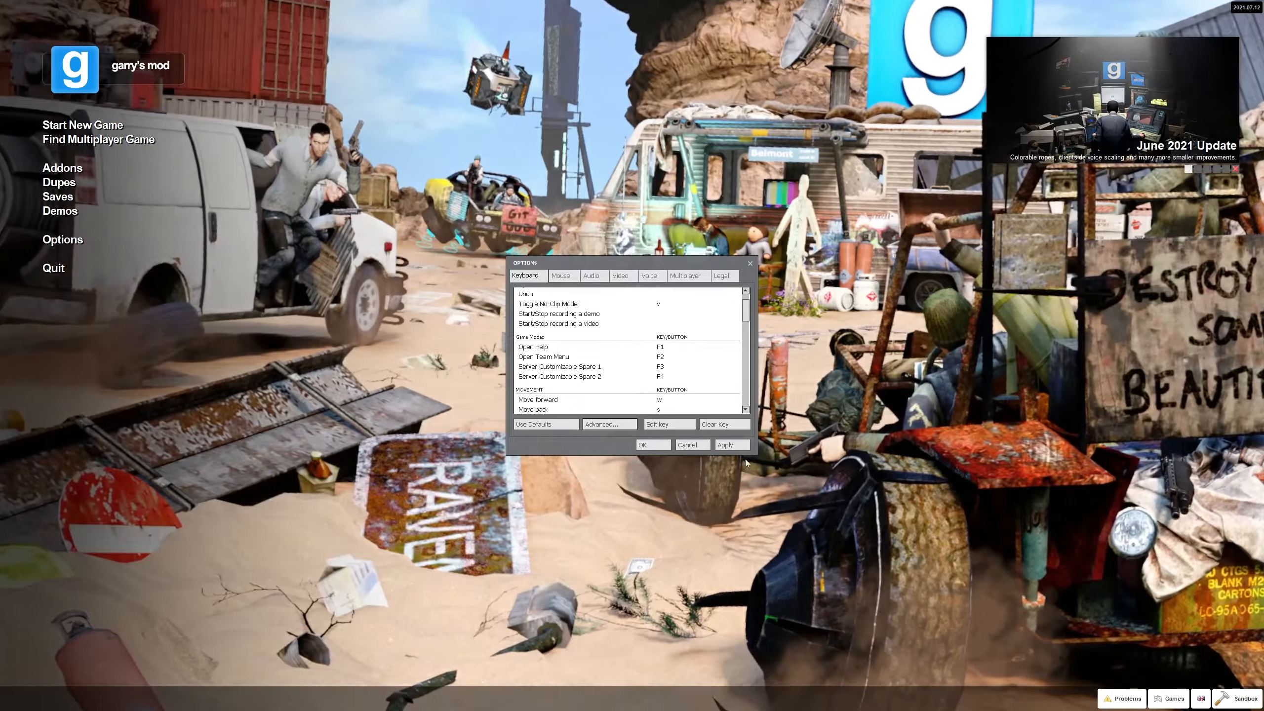
pyautogui.scroll(1, 602, 386)
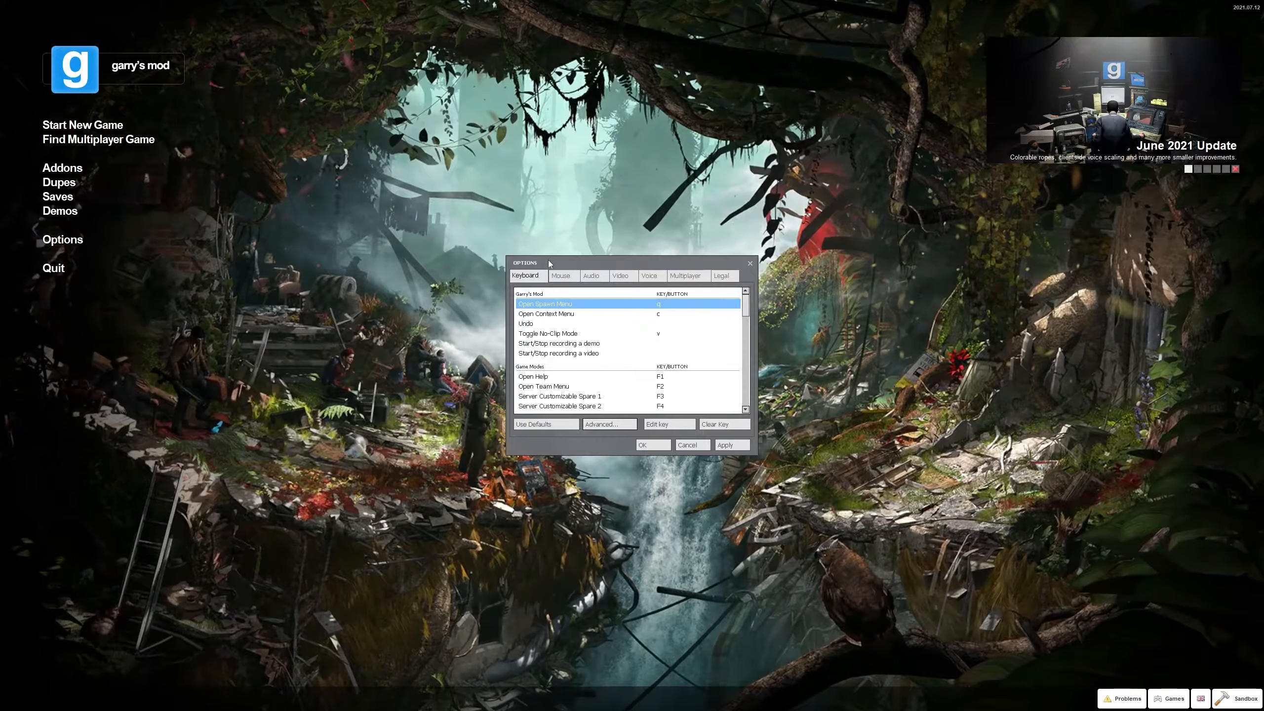
pyautogui.moveTo(548, 260); pyautogui.dragTo(513, 221)
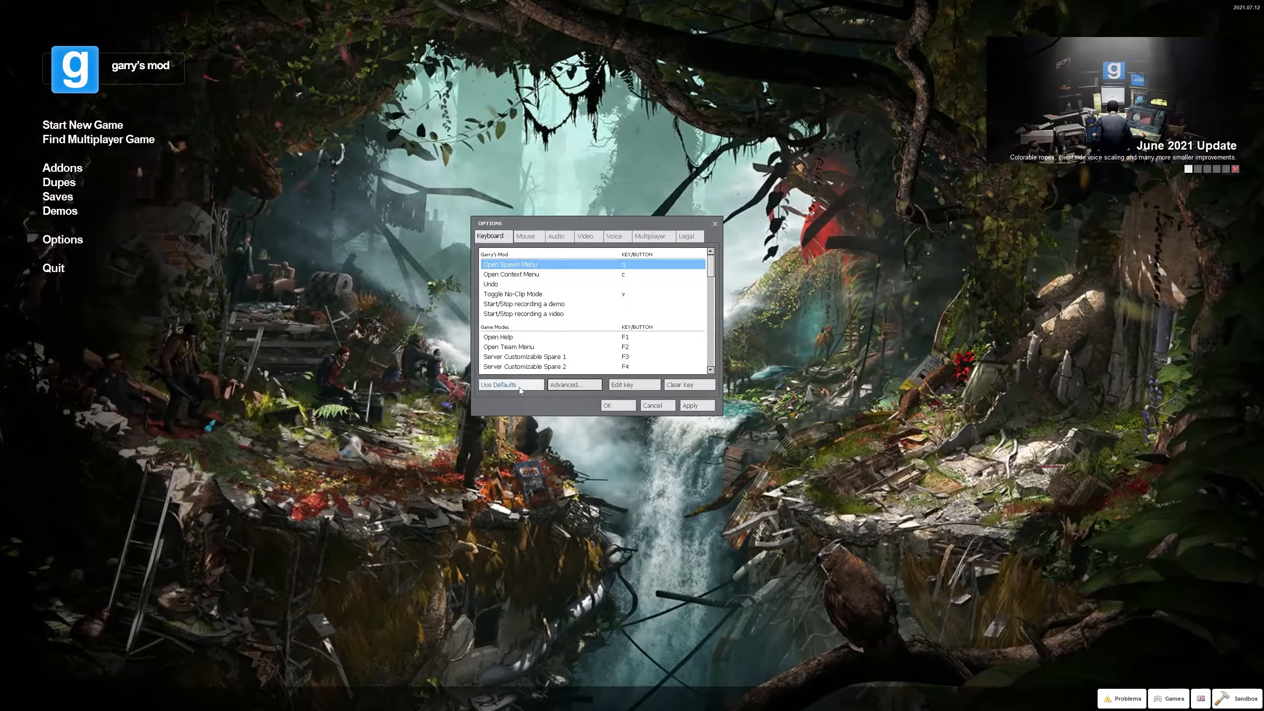
pyautogui.click(574, 388)
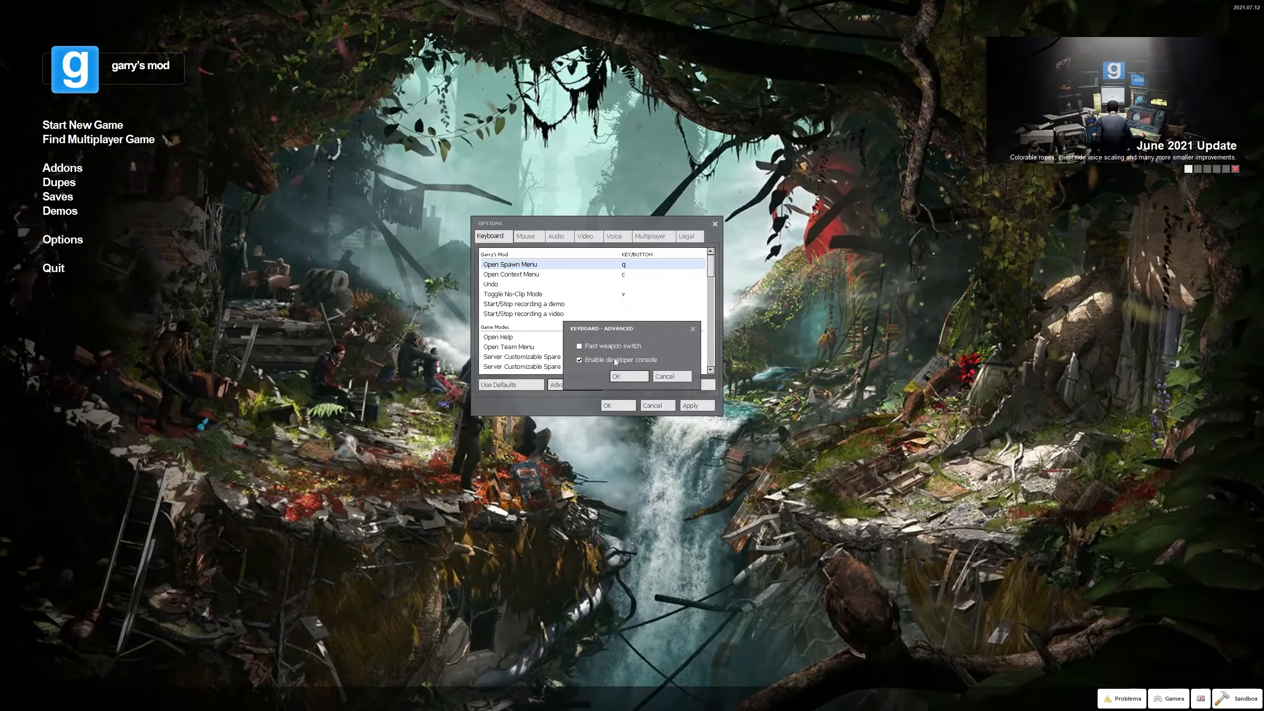
pyautogui.click(638, 377)
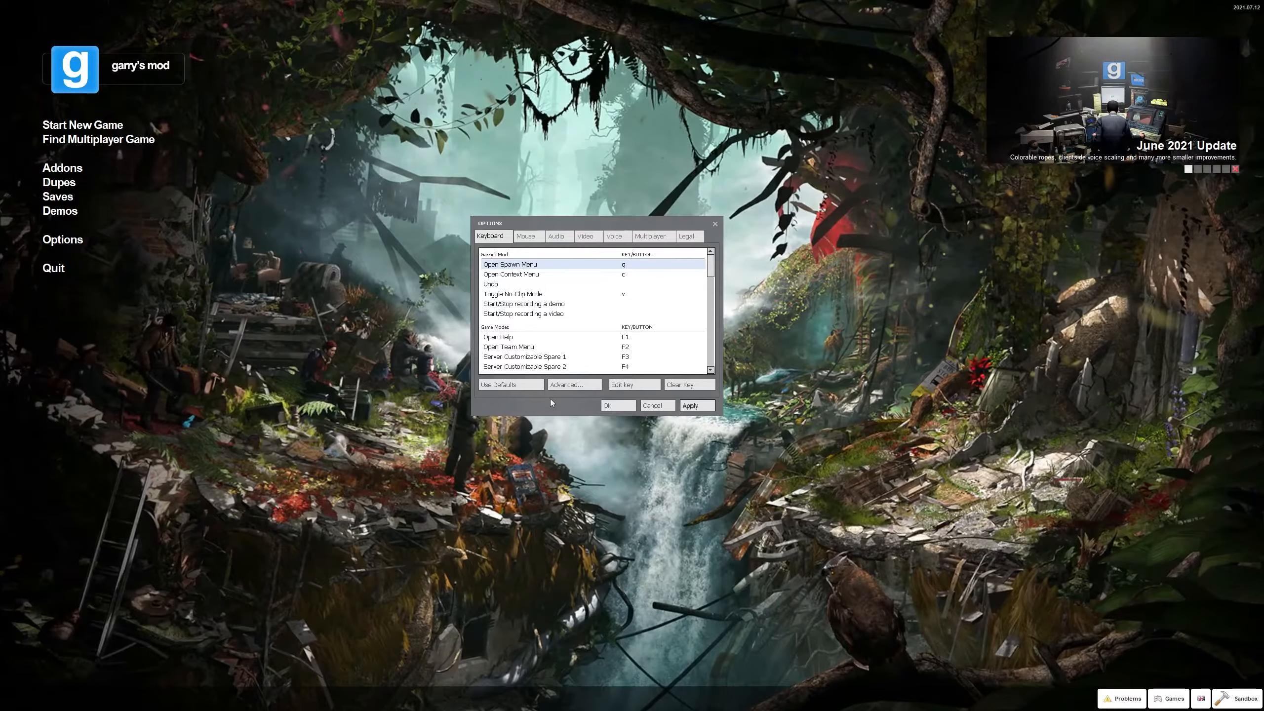
pyautogui.press('`')
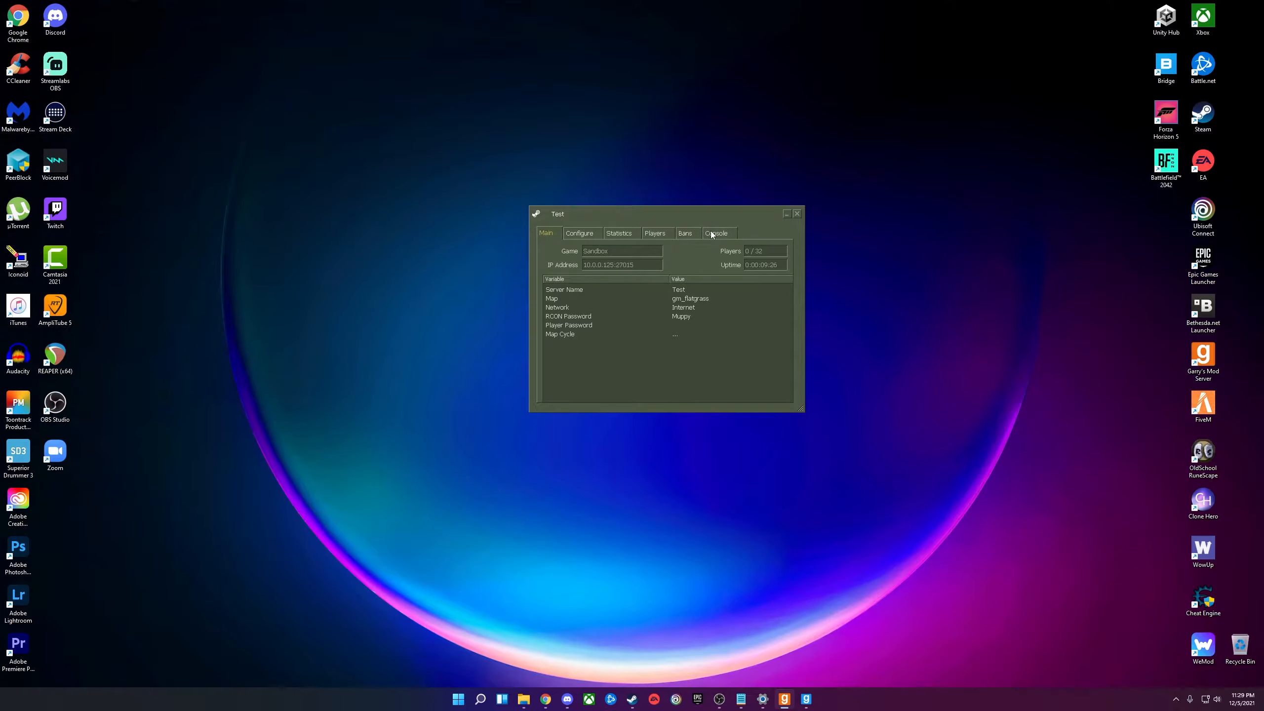
pyautogui.click(712, 235)
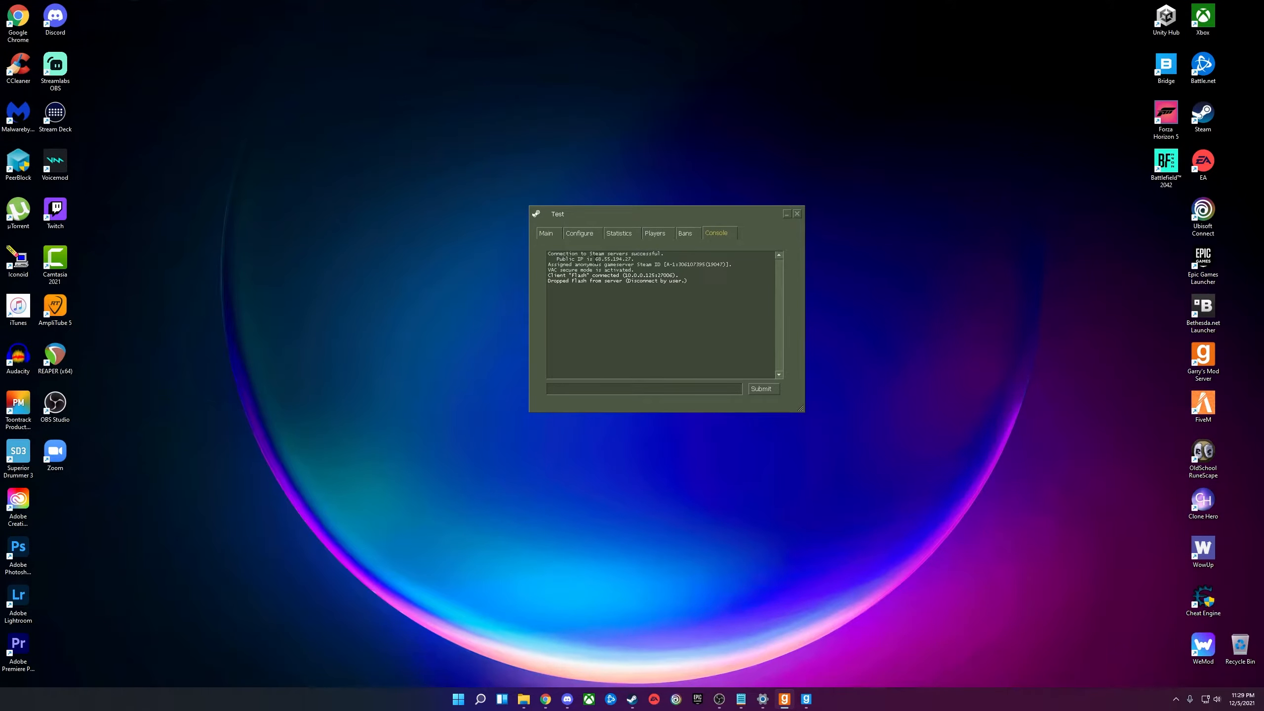
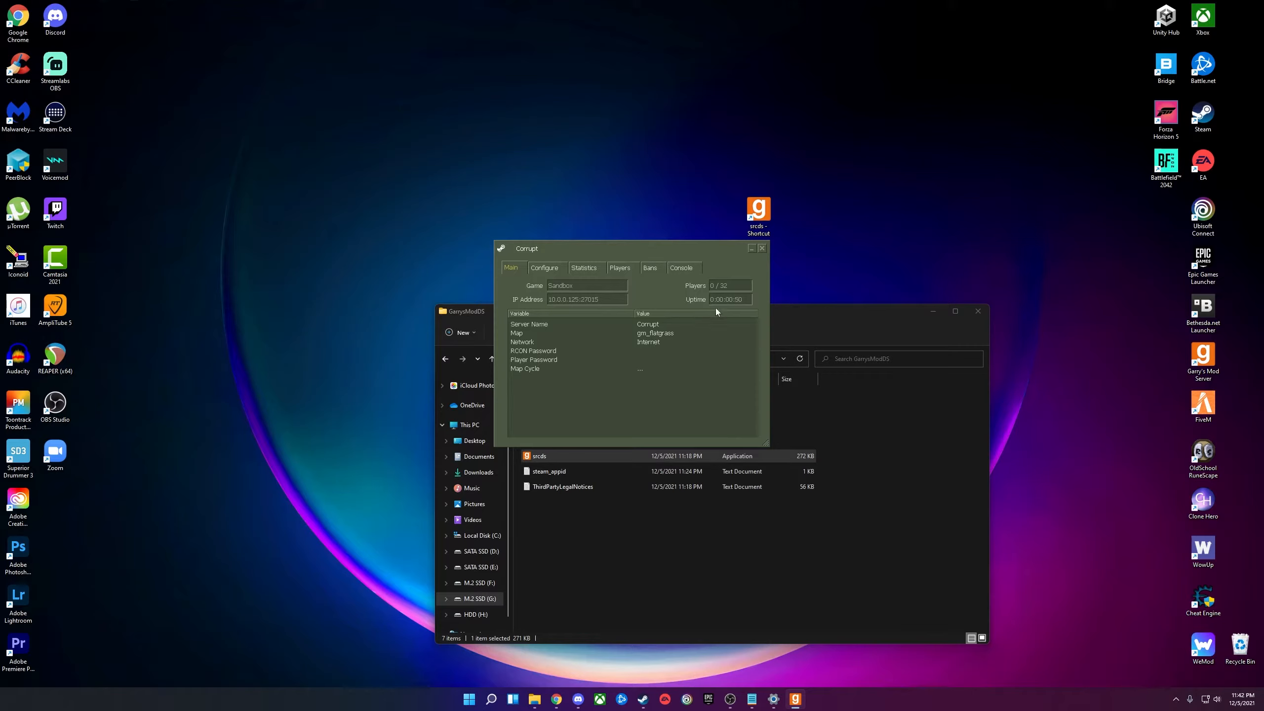
# Shift the Corrupt srcds window up-left to reveal the server folder, then open the multiplayer server list.
pyautogui.moveTo(748, 302); pyautogui.dragTo(738, 300)
pyautogui.moveTo(657, 244); pyautogui.dragTo(640, 248)
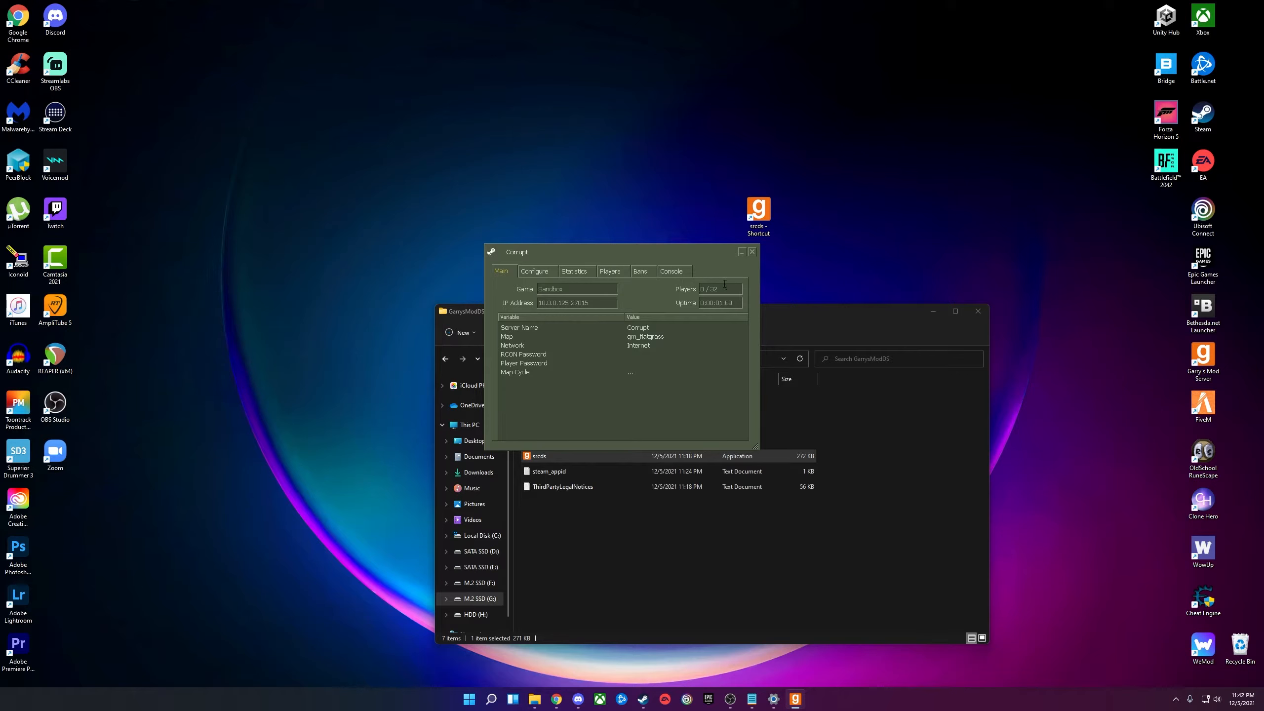
pyautogui.moveTo(643, 251); pyautogui.dragTo(544, 160)
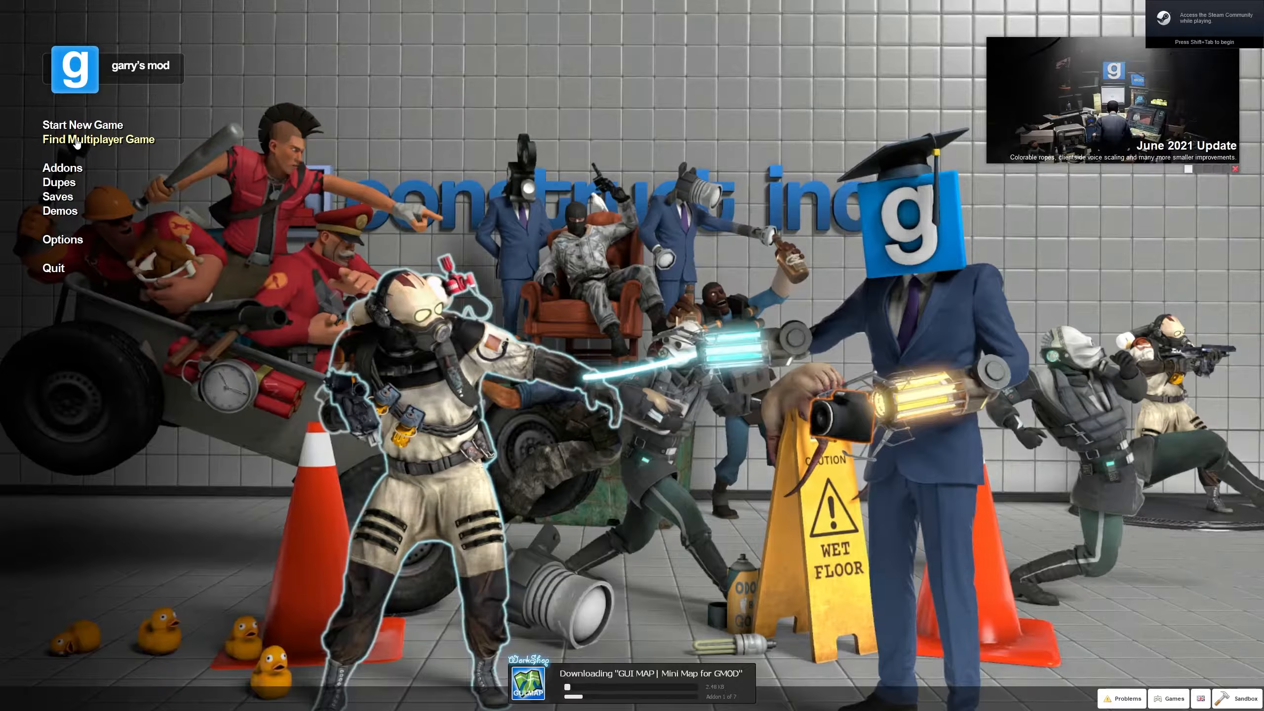
pyautogui.click(84, 140)
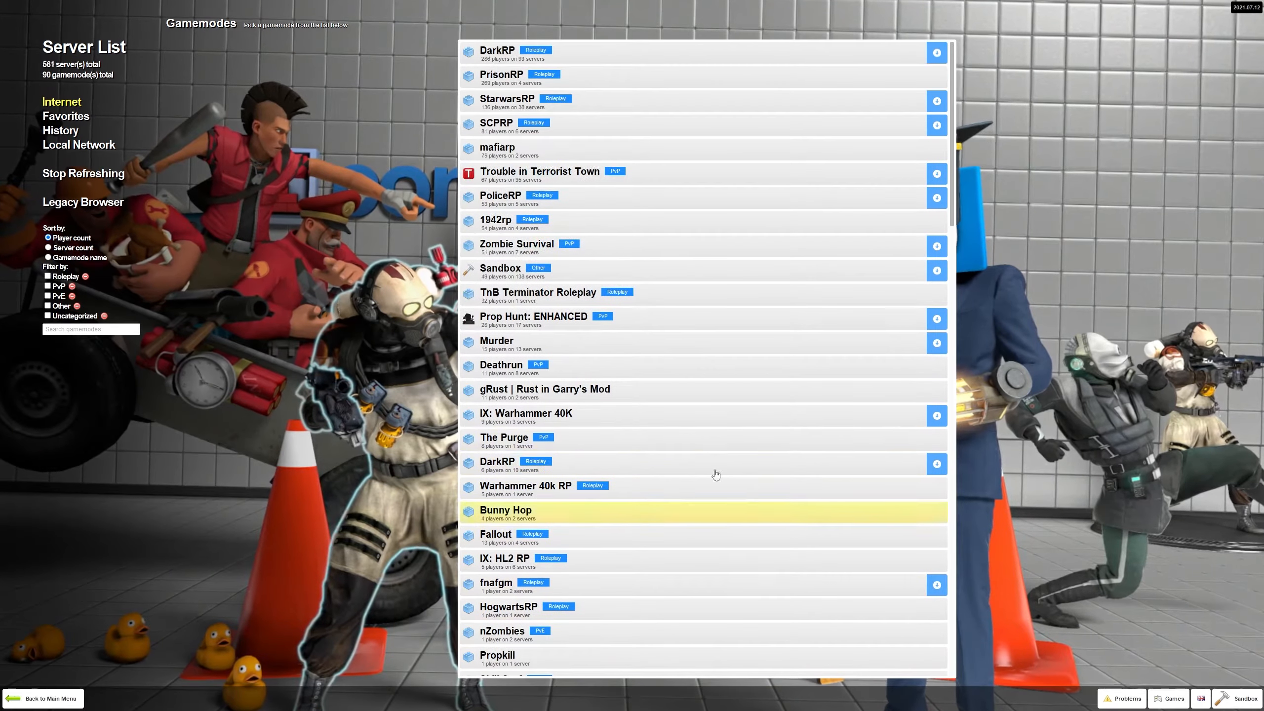
# Join the Corrupt Sandbox server from the Local Network list, spawning on gm_flatgrass.
pyautogui.click(80, 144)
pyautogui.click(544, 52)
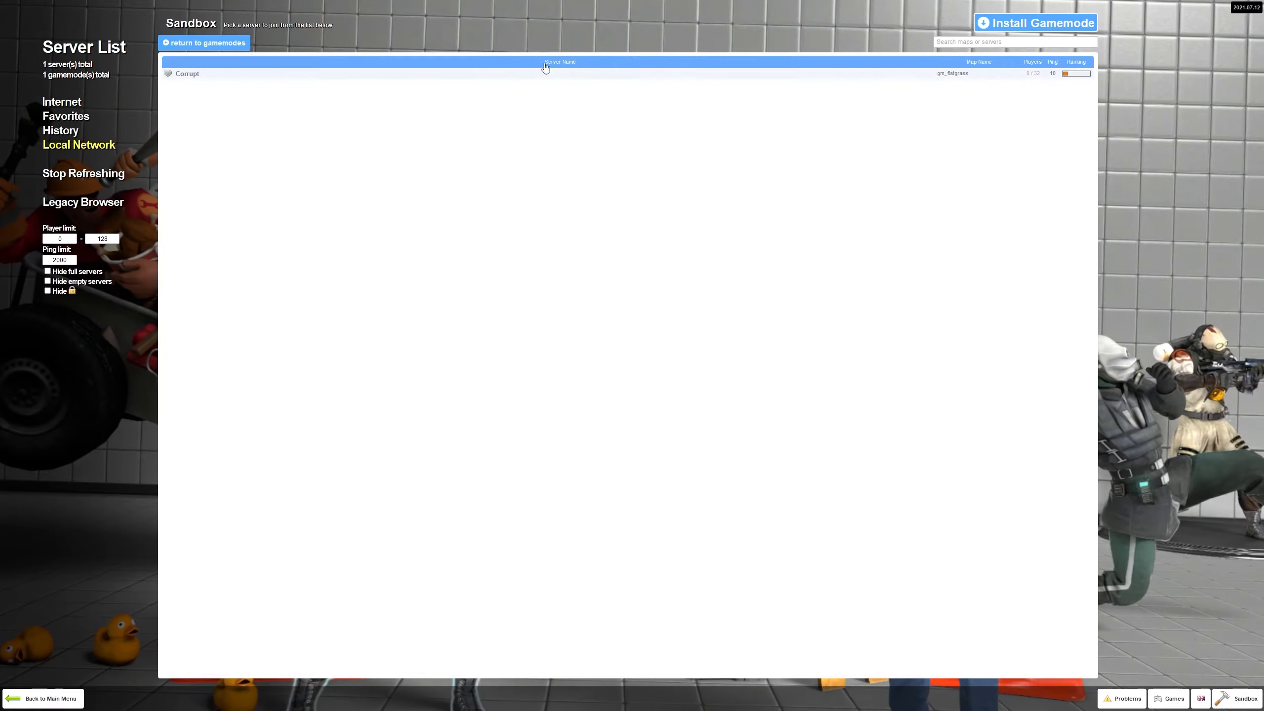
pyautogui.click(477, 73)
pyautogui.click(1192, 665)
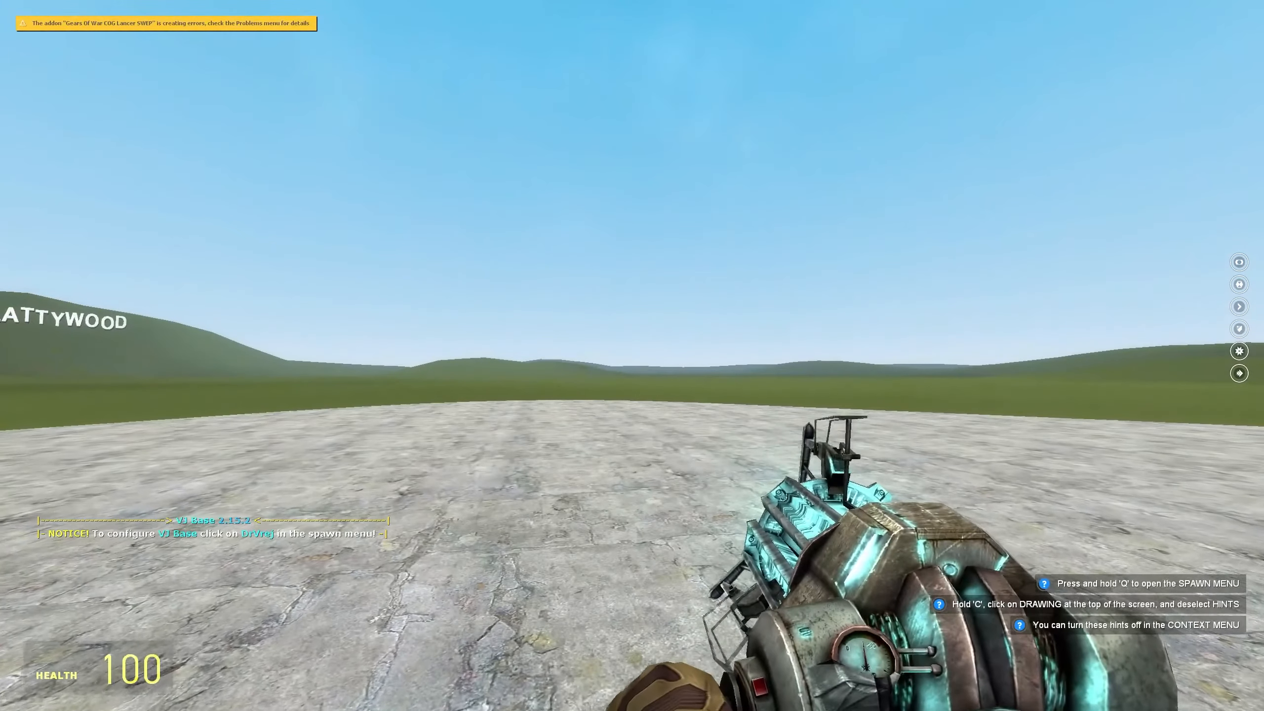
# Spawn a Droid Tri-Fighter from the Star Wars Vehicles spawn category.
pyautogui.press('q')
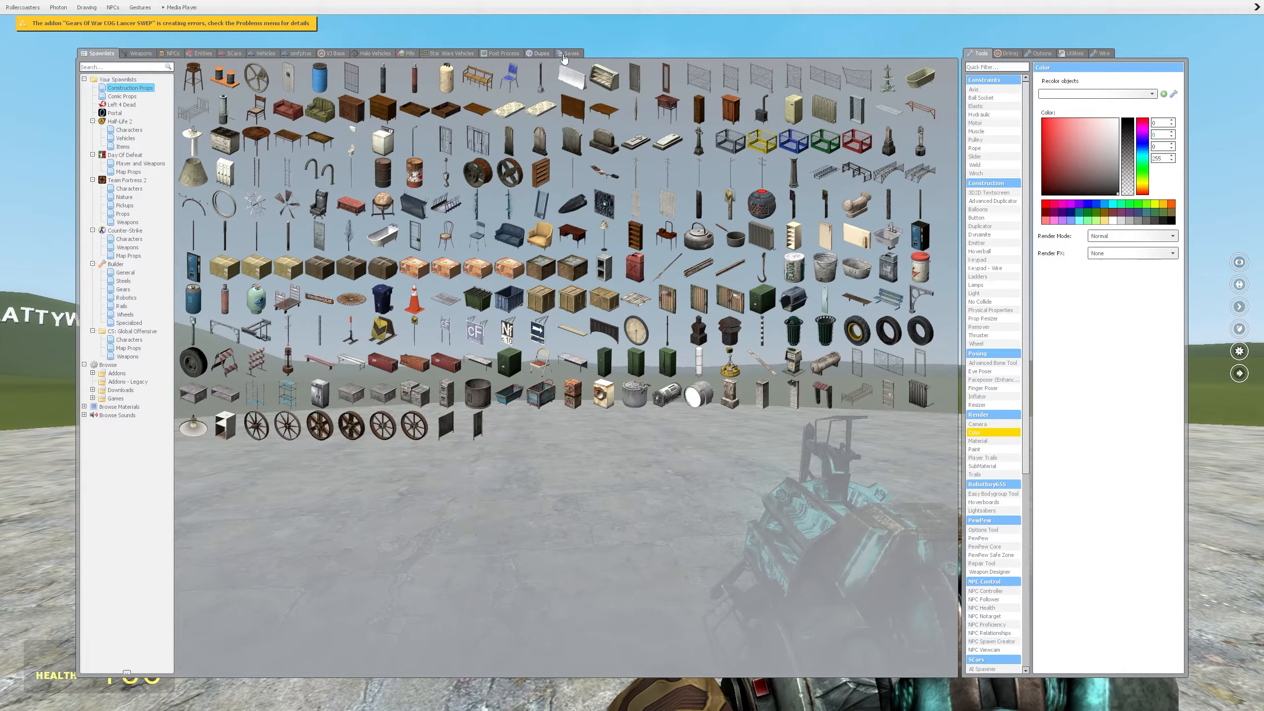
pyautogui.click(406, 53)
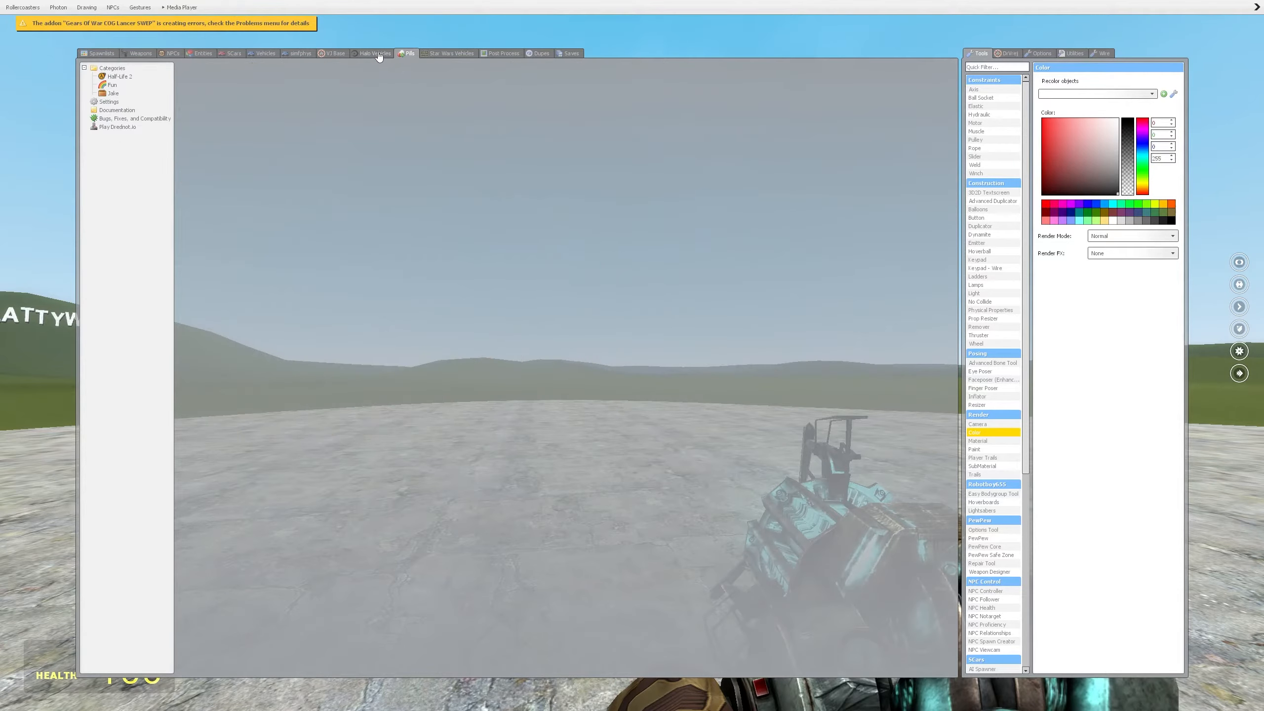
pyautogui.click(118, 77)
pyautogui.click(120, 85)
pyautogui.click(450, 53)
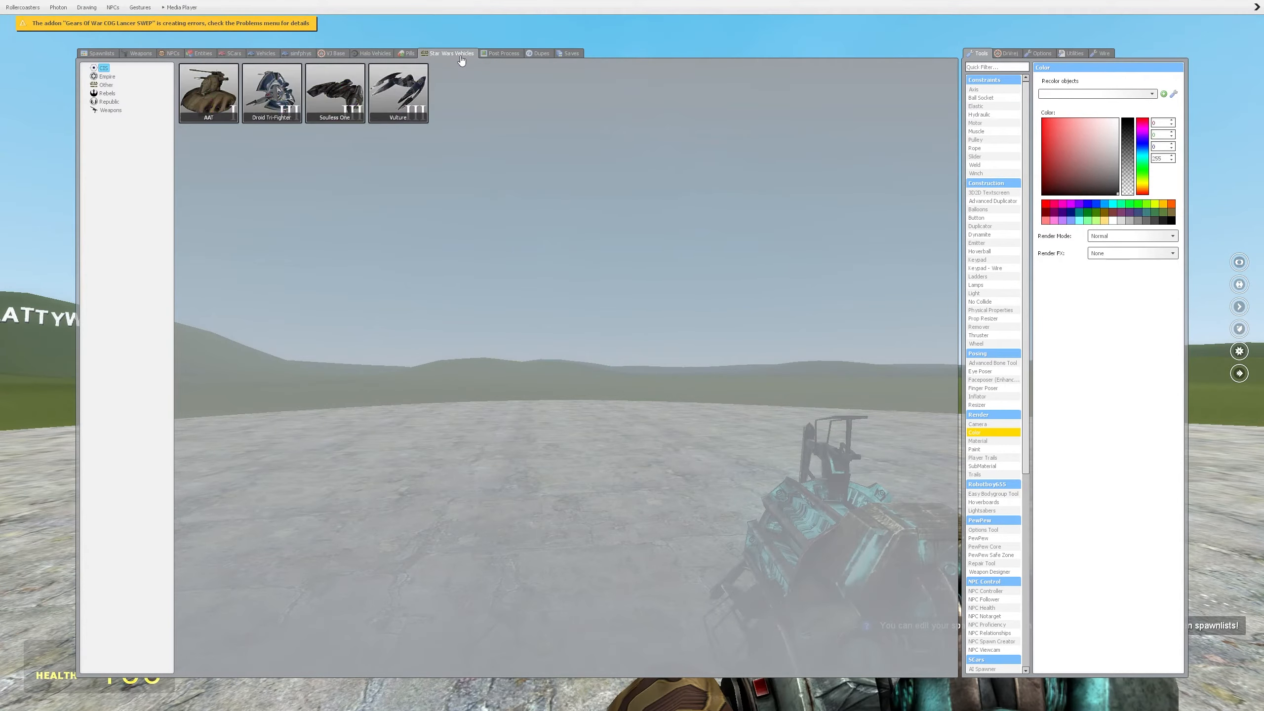
pyautogui.click(286, 86)
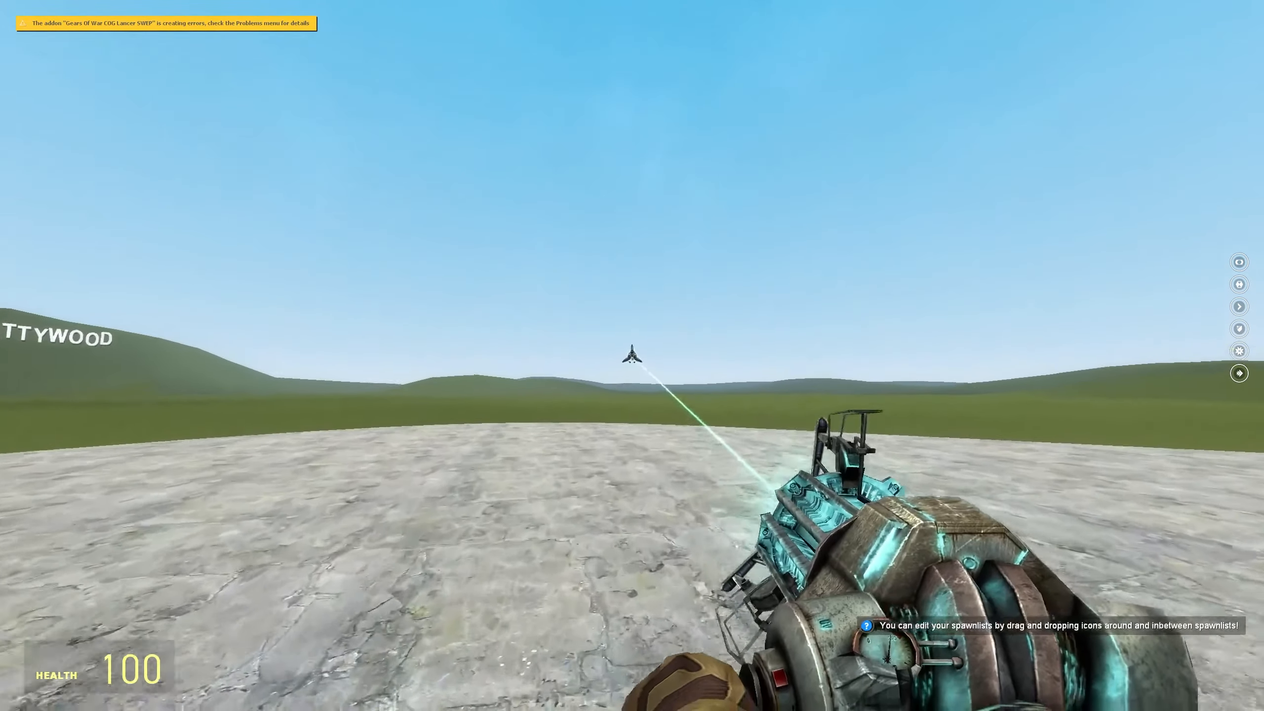
# Pull the Tri-Fighter close with the physics gun and walk around it.
pyautogui.moveTo(632, 356)
pyautogui.mouseDown()
pyautogui.moveTo(637, 343)
pyautogui.moveTo(645, 377)
pyautogui.moveTo(633, 342)
pyautogui.moveTo(632, 355)
pyautogui.mouseUp()
pyautogui.scroll(-10, 632, 356)
pyautogui.press('s')
pyautogui.press('a')
pyautogui.scroll(-1, 632, 355)
pyautogui.press('a')
pyautogui.press('w')
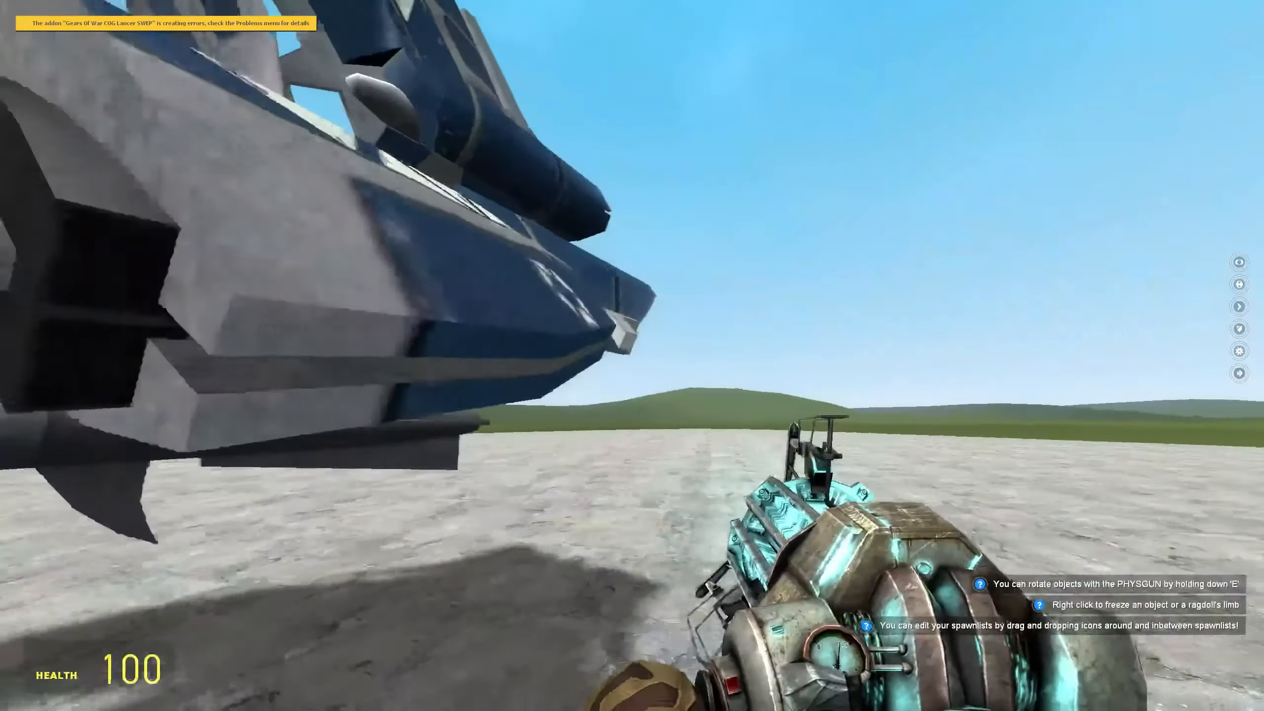
pyautogui.press('d')
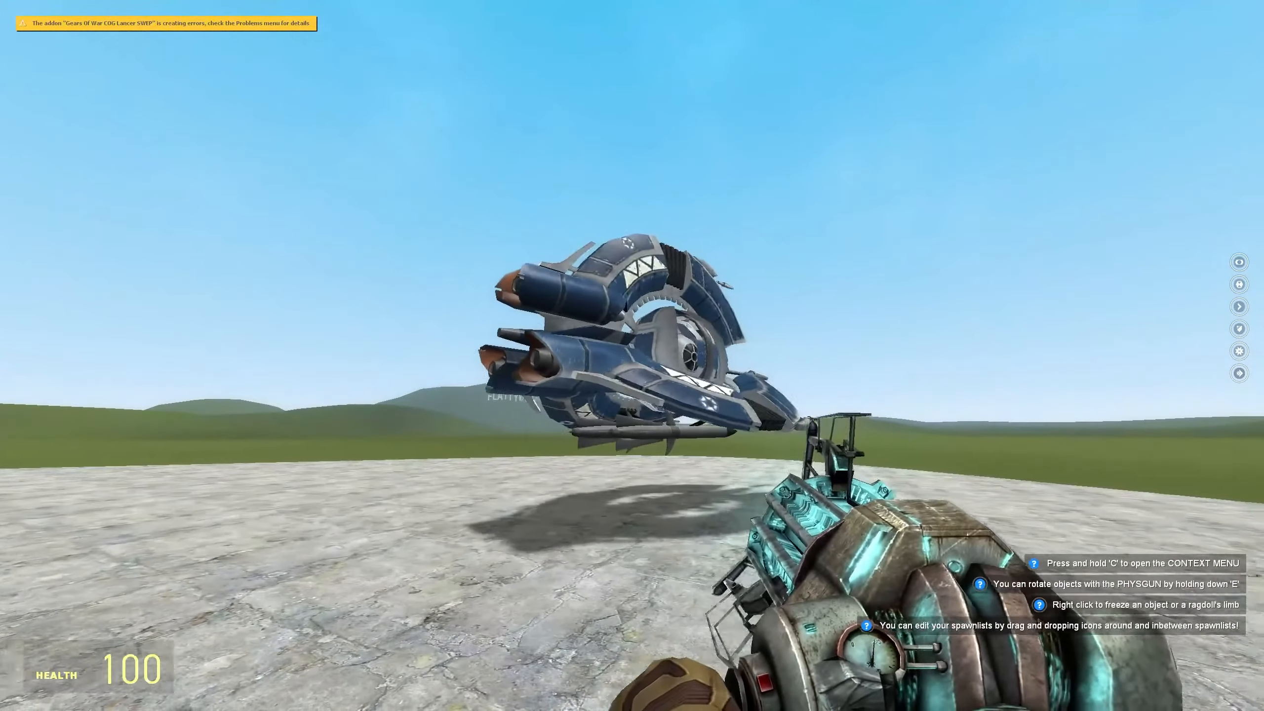
# Browse the Rebels, post-process and props spawn categories, then exit through the Escape menu.
pyautogui.press('q')
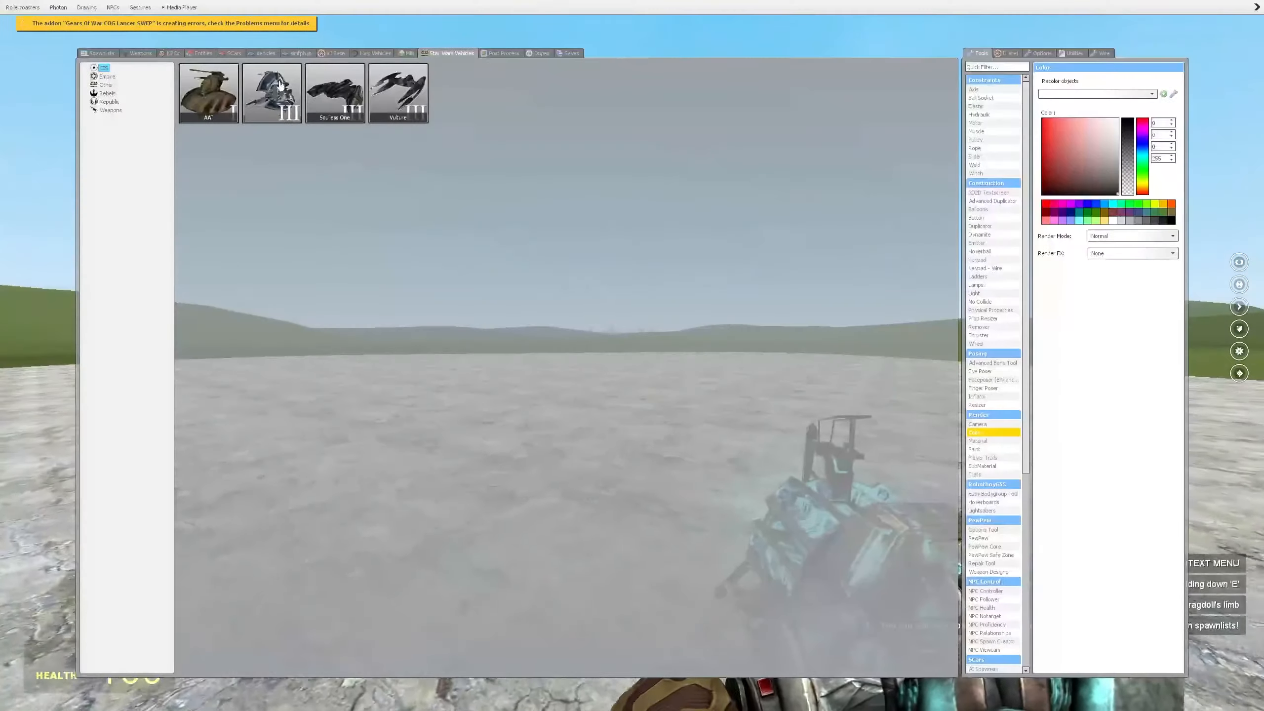
pyautogui.click(108, 94)
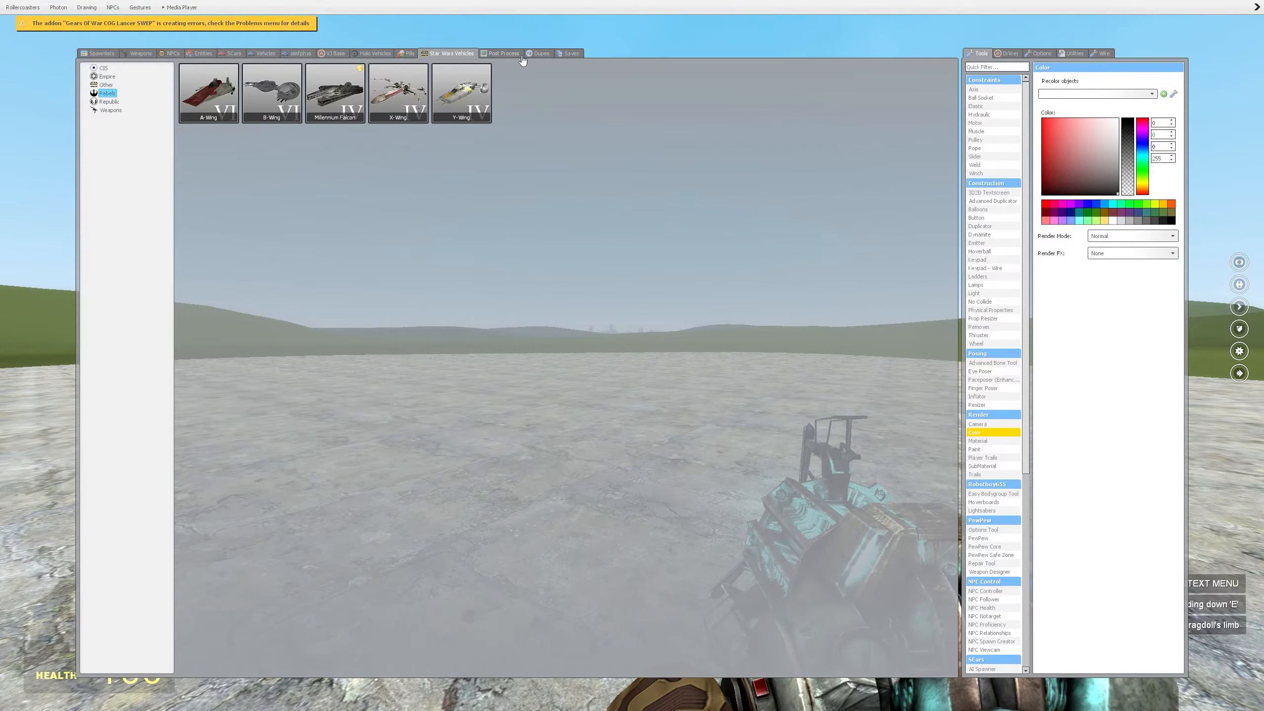
pyautogui.click(479, 55)
pyautogui.click(104, 54)
pyautogui.press('q')
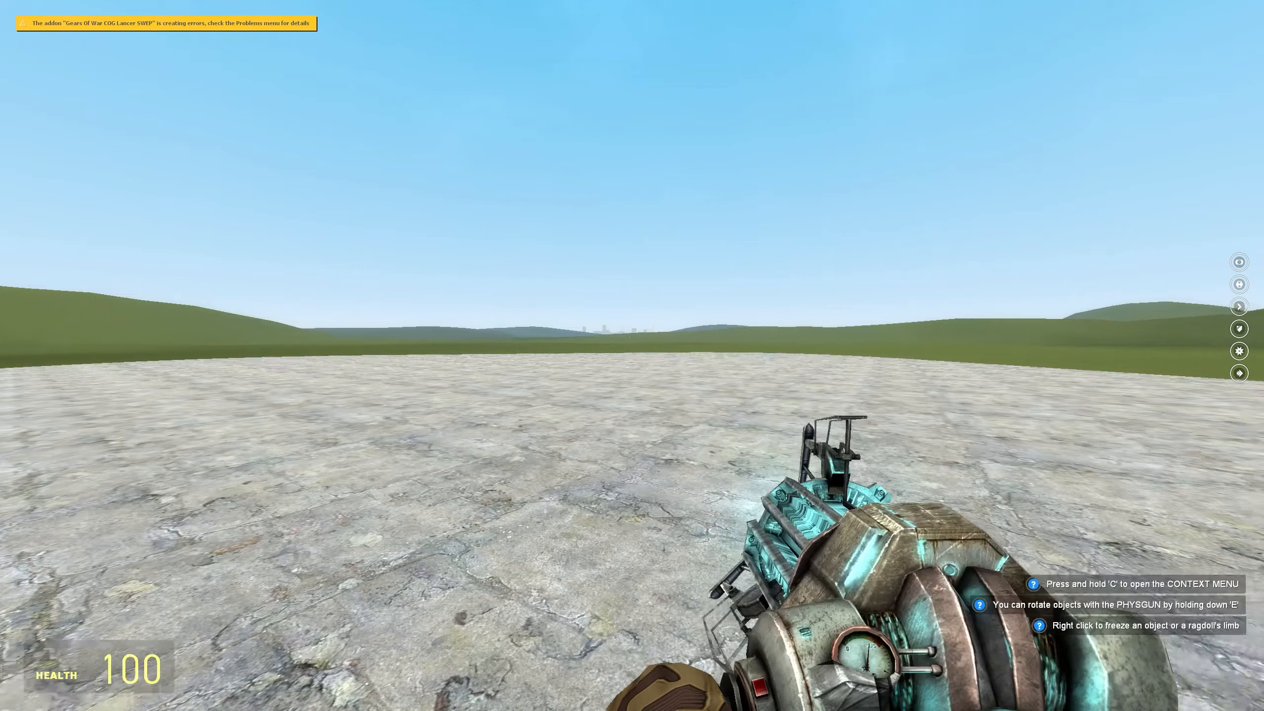
pyautogui.press('Escape')
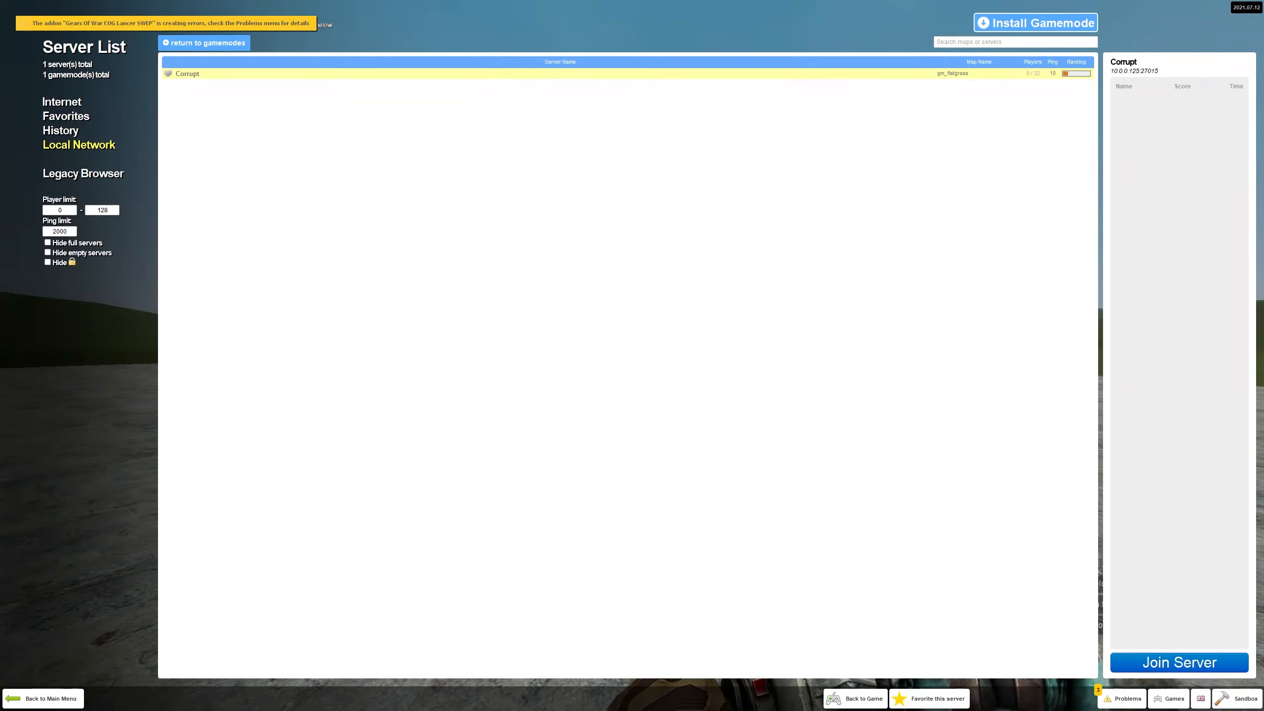
pyautogui.click(50, 698)
pyautogui.press('Escape')
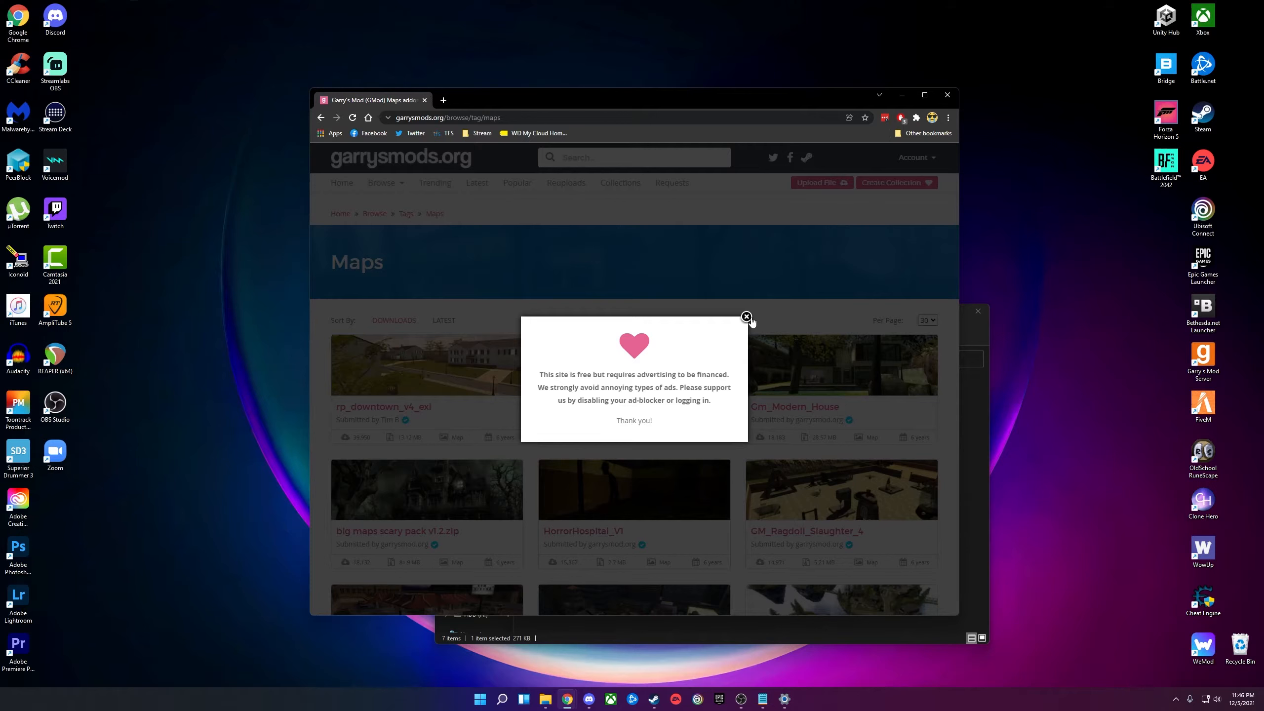
# Dismiss the ad-blocker popup on the garrysmods.org Maps page.
pyautogui.click(747, 317)
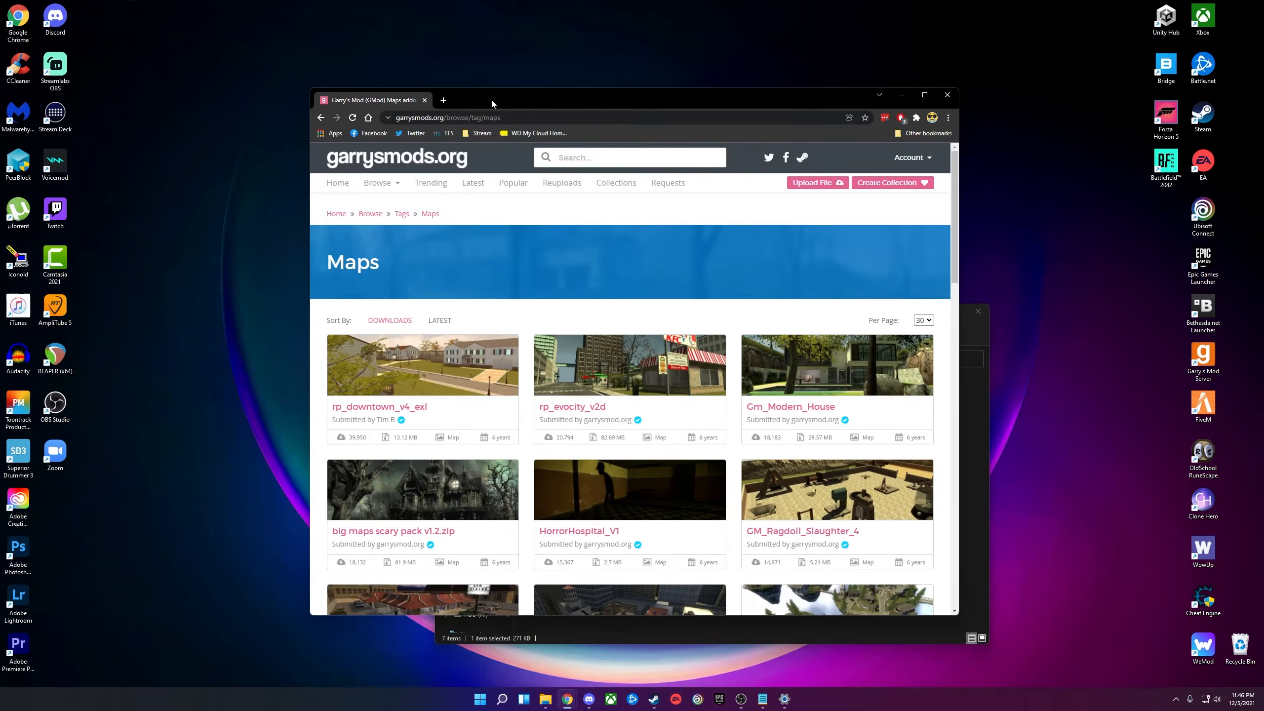
# Scroll the garrysmods.org Maps list and open the CS_Meridian map page.
pyautogui.moveTo(491, 104); pyautogui.dragTo(470, 47)
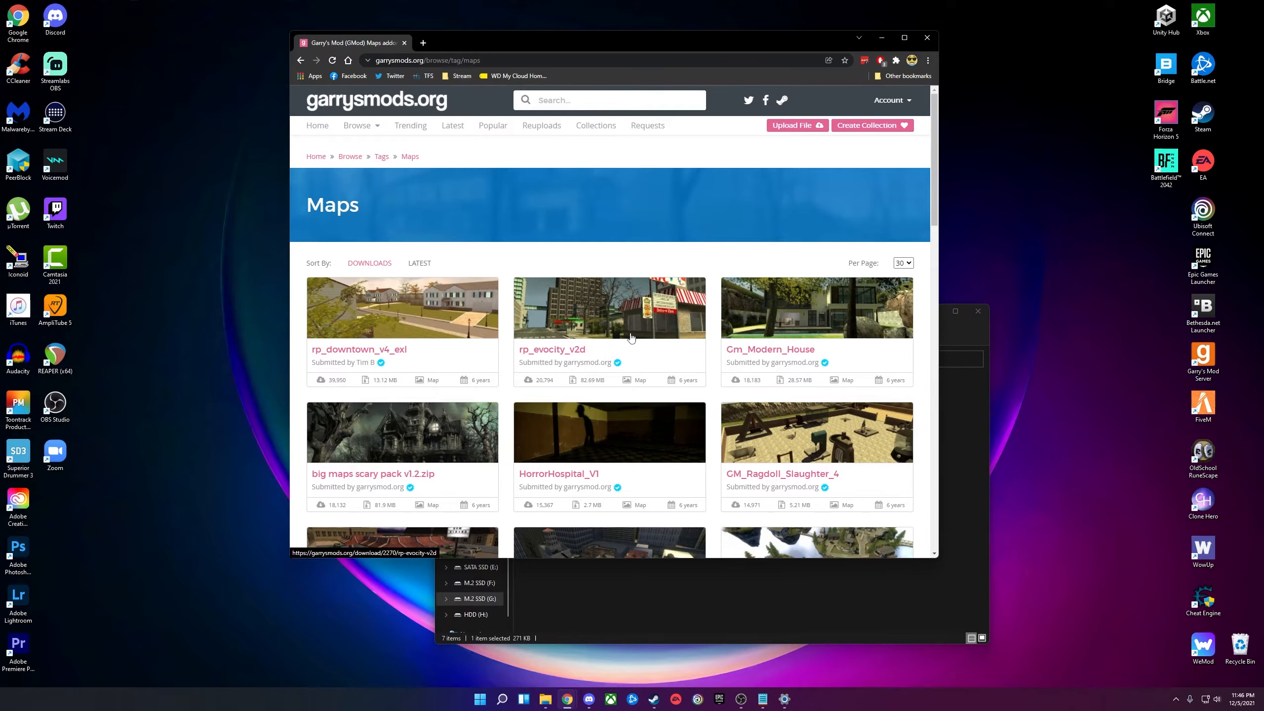
pyautogui.scroll(-3, 522, 256)
pyautogui.scroll(-4, 522, 255)
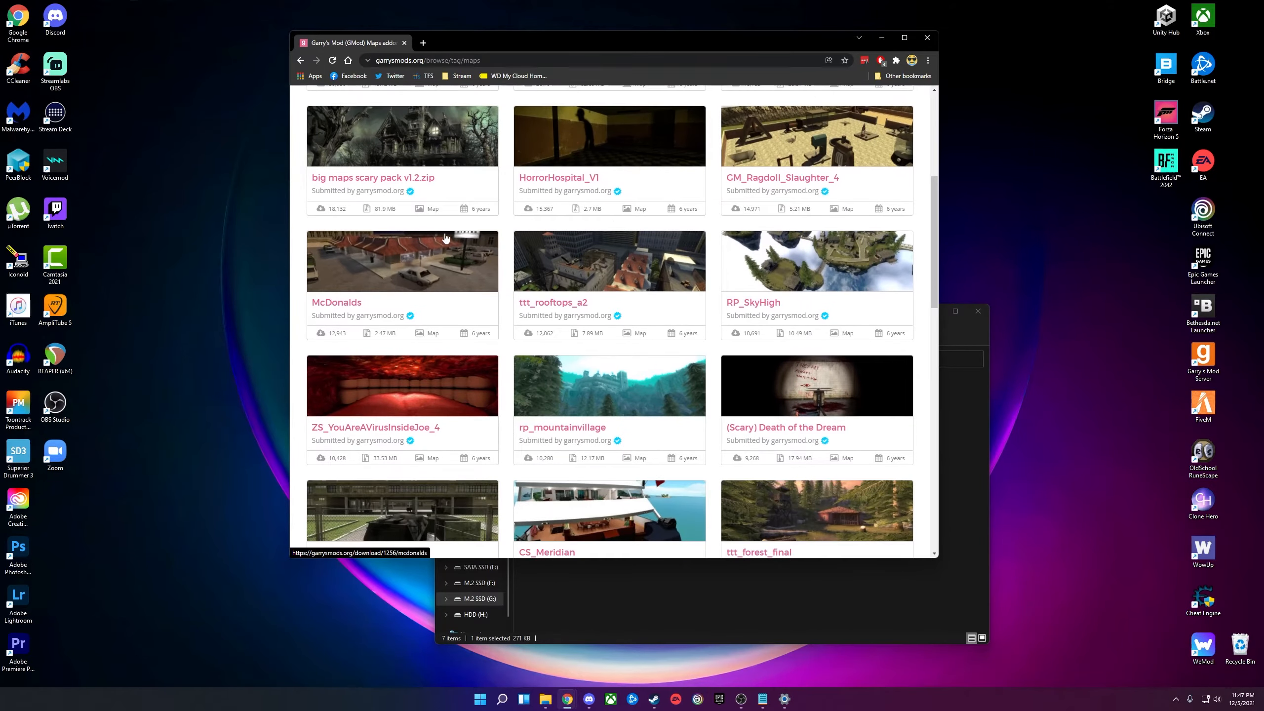
pyautogui.scroll(3, 586, 247)
pyautogui.scroll(-1, 407, 315)
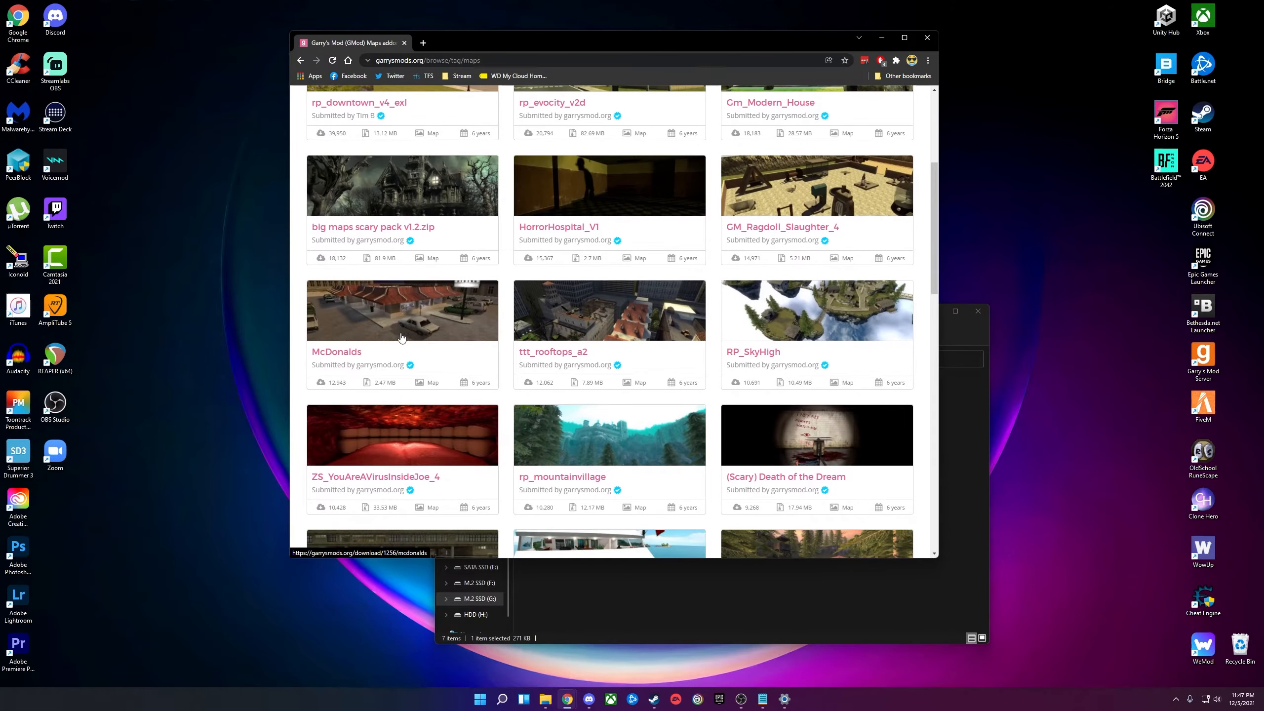
pyautogui.scroll(-3, 776, 296)
pyautogui.scroll(-10, 776, 295)
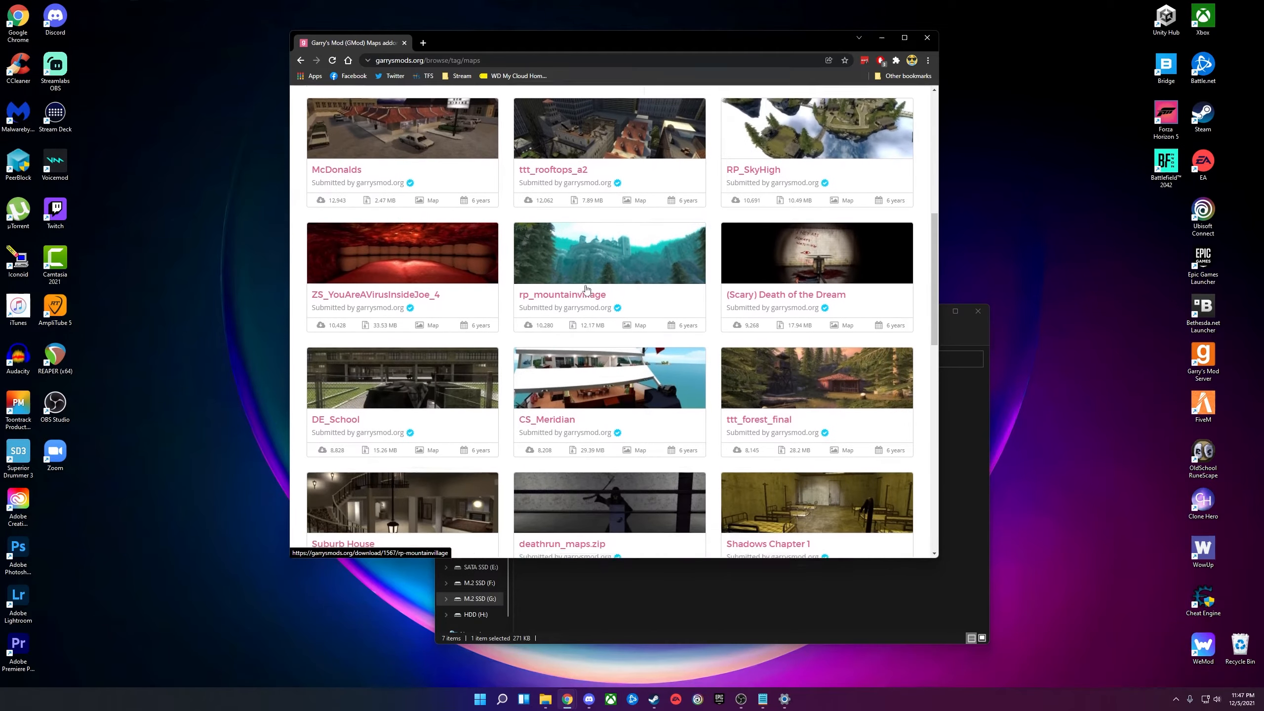
pyautogui.scroll(5, 581, 288)
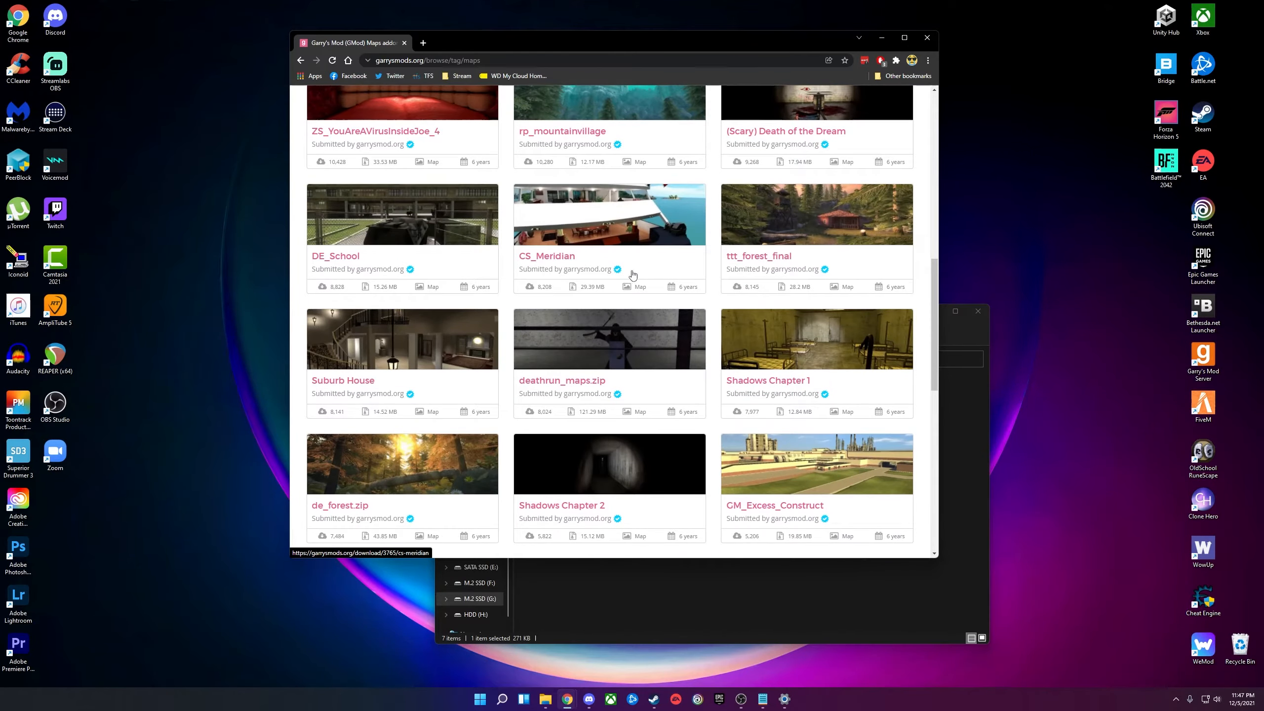
pyautogui.click(596, 234)
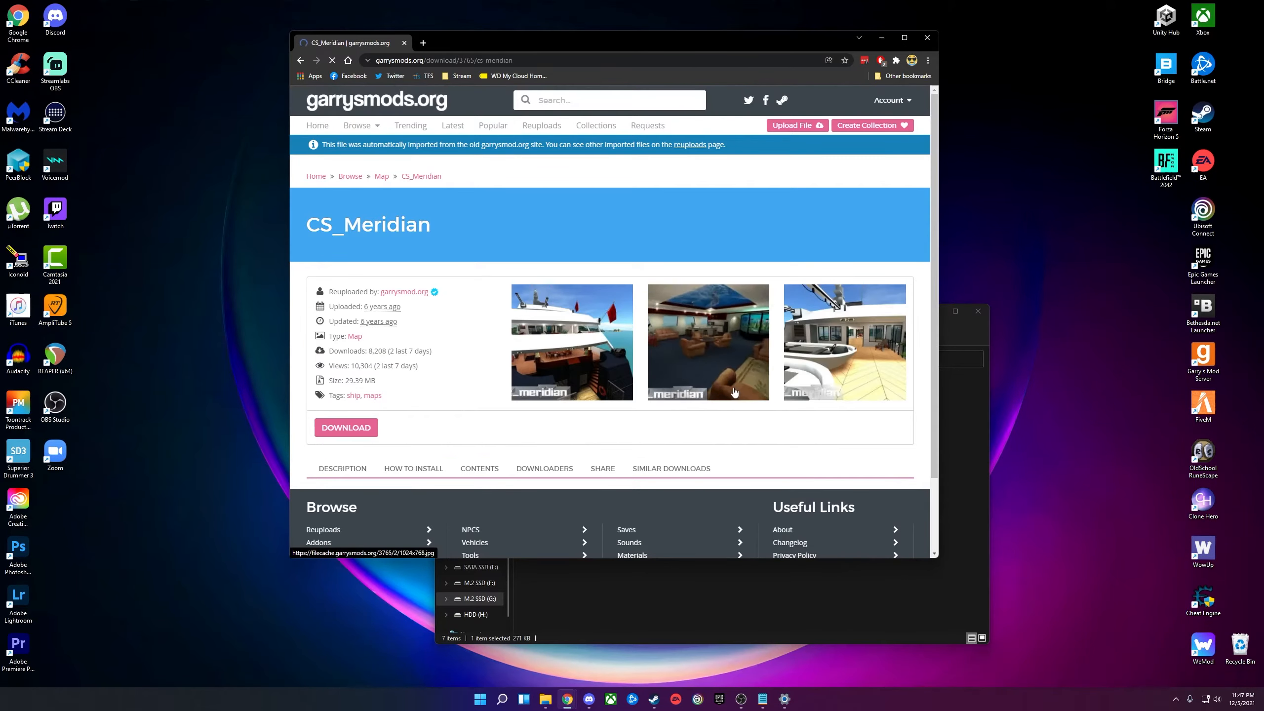
# Sign in with Steam to download the CS_Meridian zip, then focus the GarrysModDS folder.
pyautogui.click(726, 259)
pyautogui.scroll(-3, 429, 367)
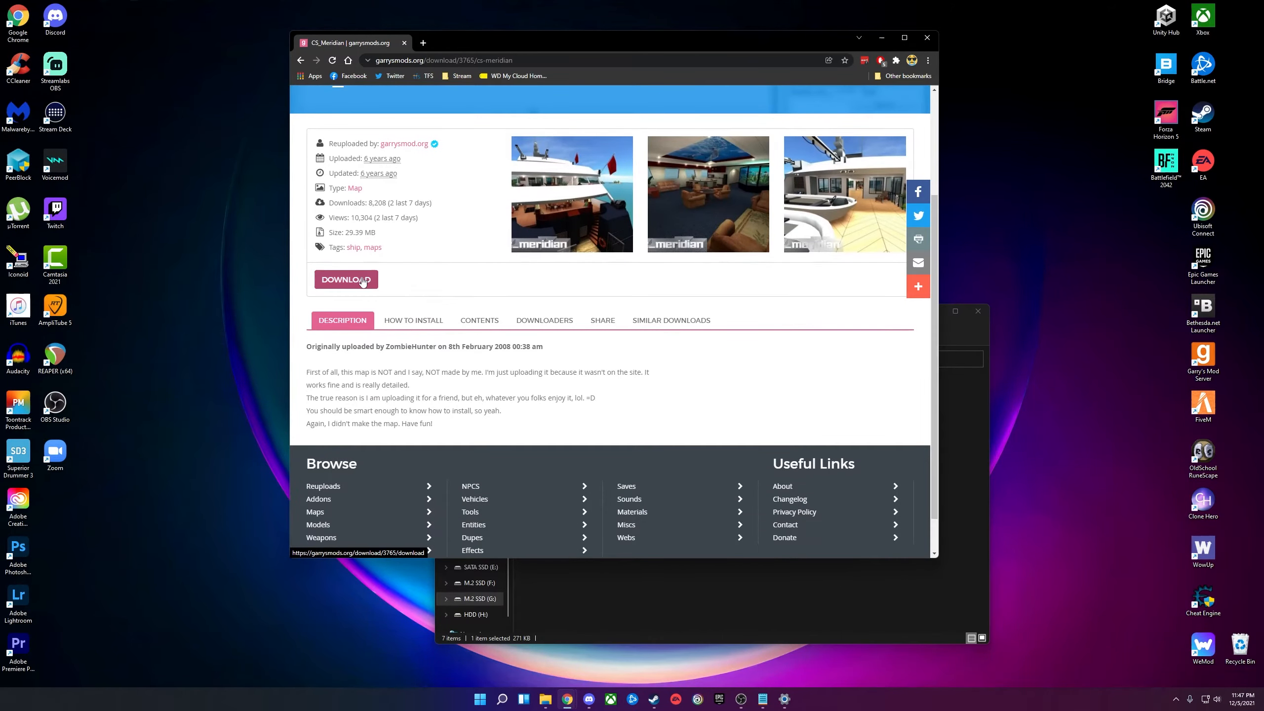
pyautogui.click(363, 282)
pyautogui.click(725, 259)
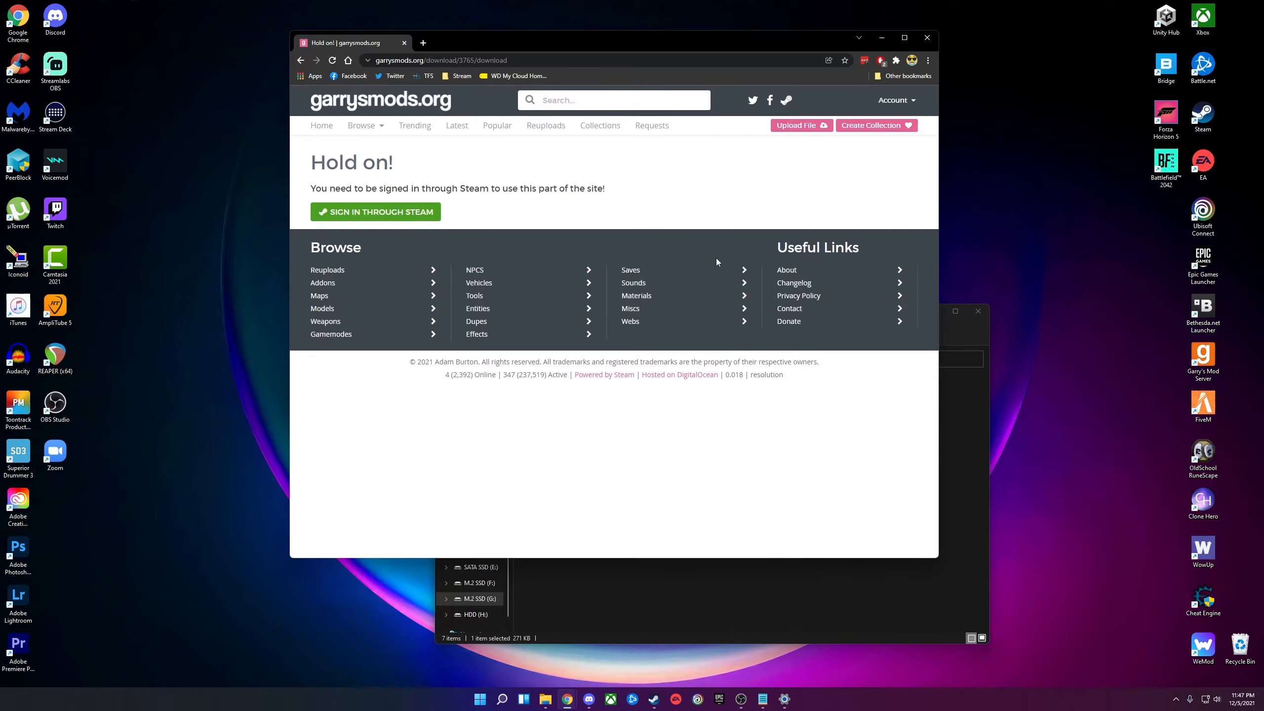
pyautogui.click(383, 212)
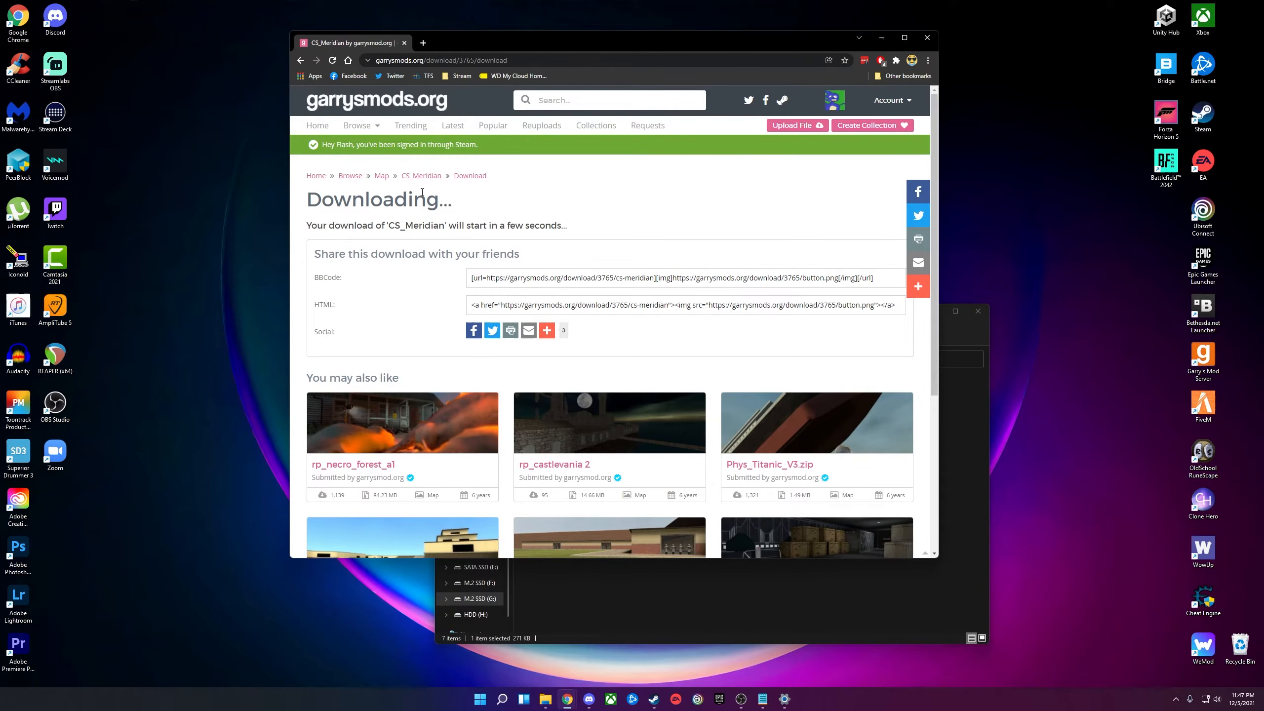
pyautogui.scroll(-5, 428, 224)
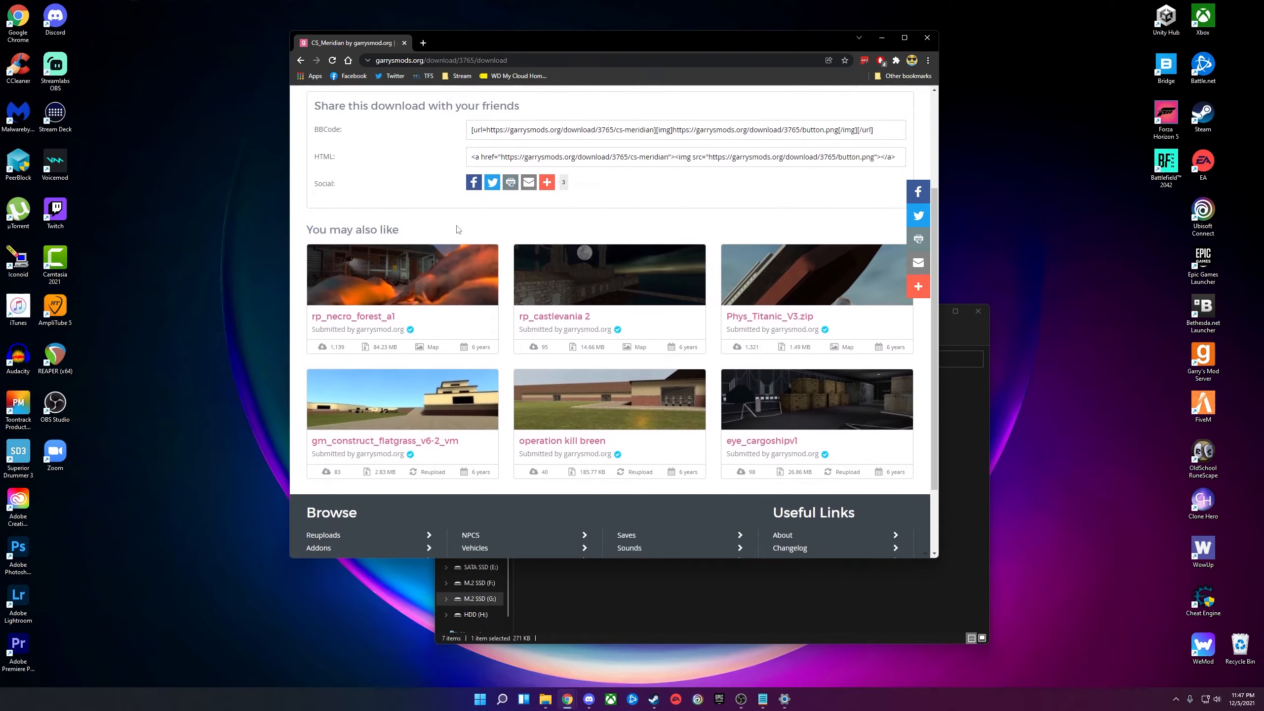
pyautogui.scroll(5, 527, 272)
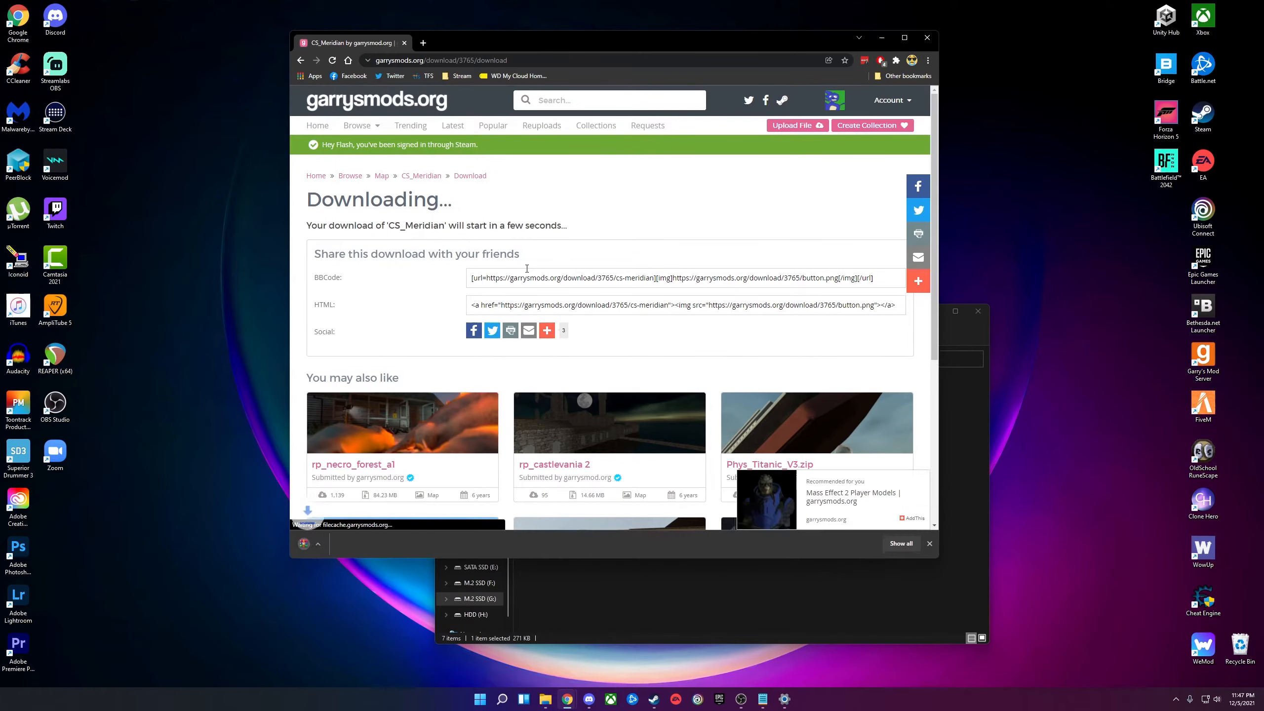
pyautogui.click(616, 572)
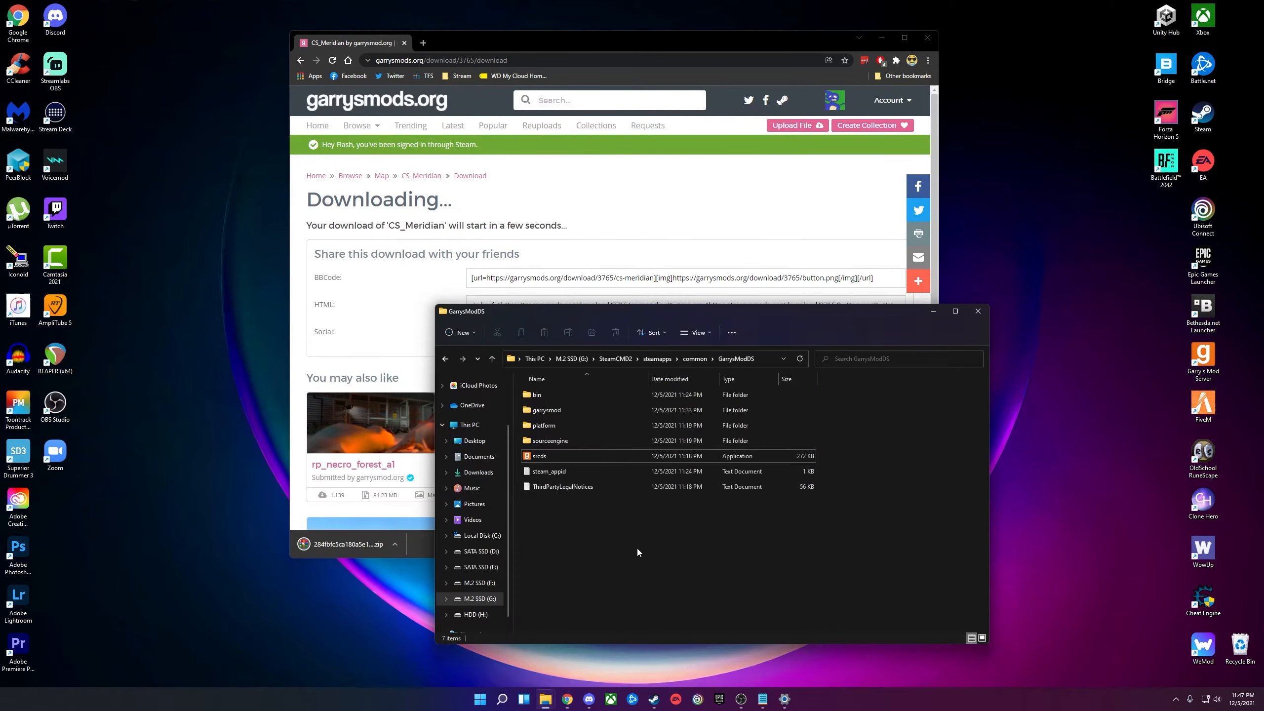
# Show the downloaded CS_Meridian zip in its folder, then close the Downloads window.
pyautogui.moveTo(699, 314); pyautogui.dragTo(850, 284)
pyautogui.moveTo(674, 294); pyautogui.dragTo(810, 274)
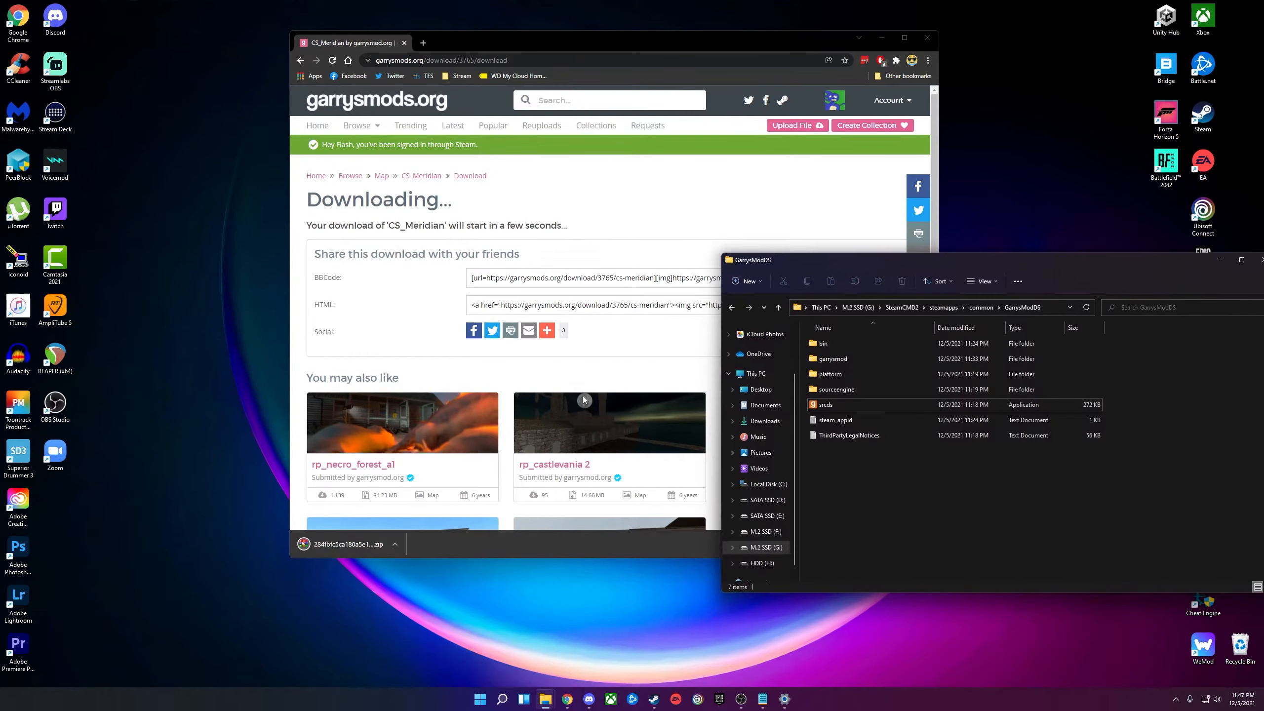
pyautogui.click(392, 543)
pyautogui.click(453, 588)
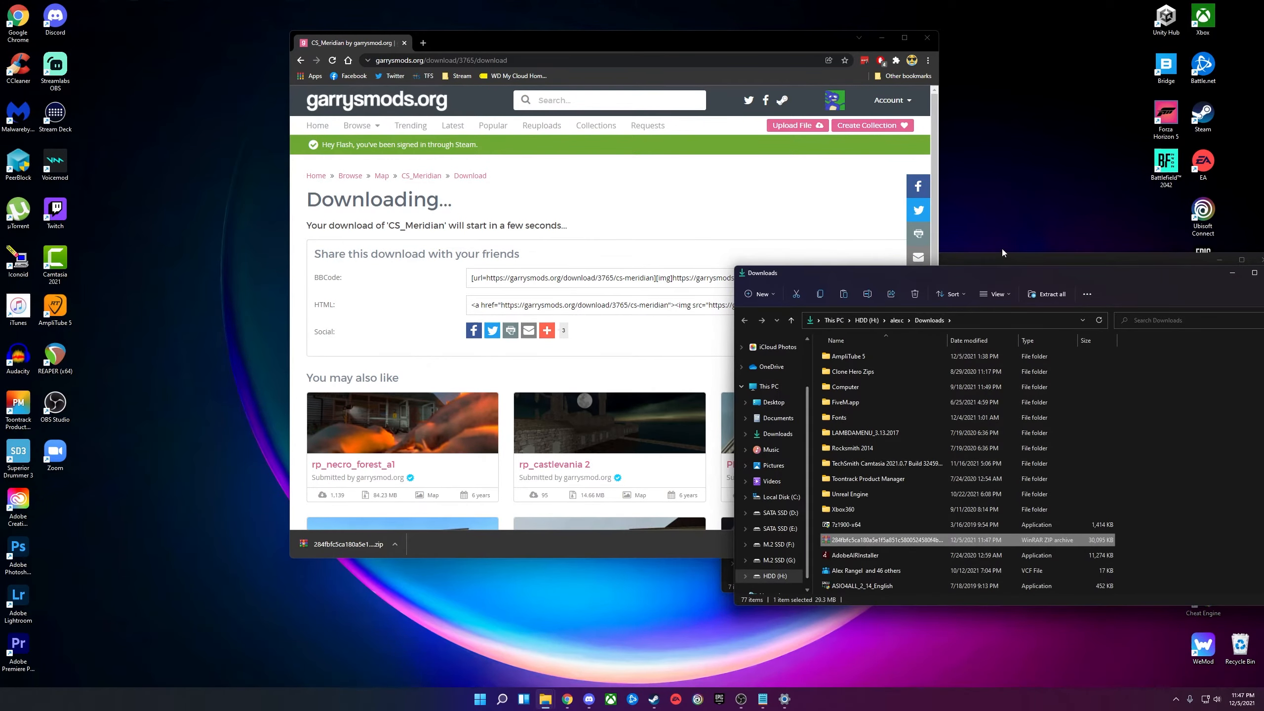
pyautogui.moveTo(976, 275); pyautogui.dragTo(697, 244)
pyautogui.click(996, 243)
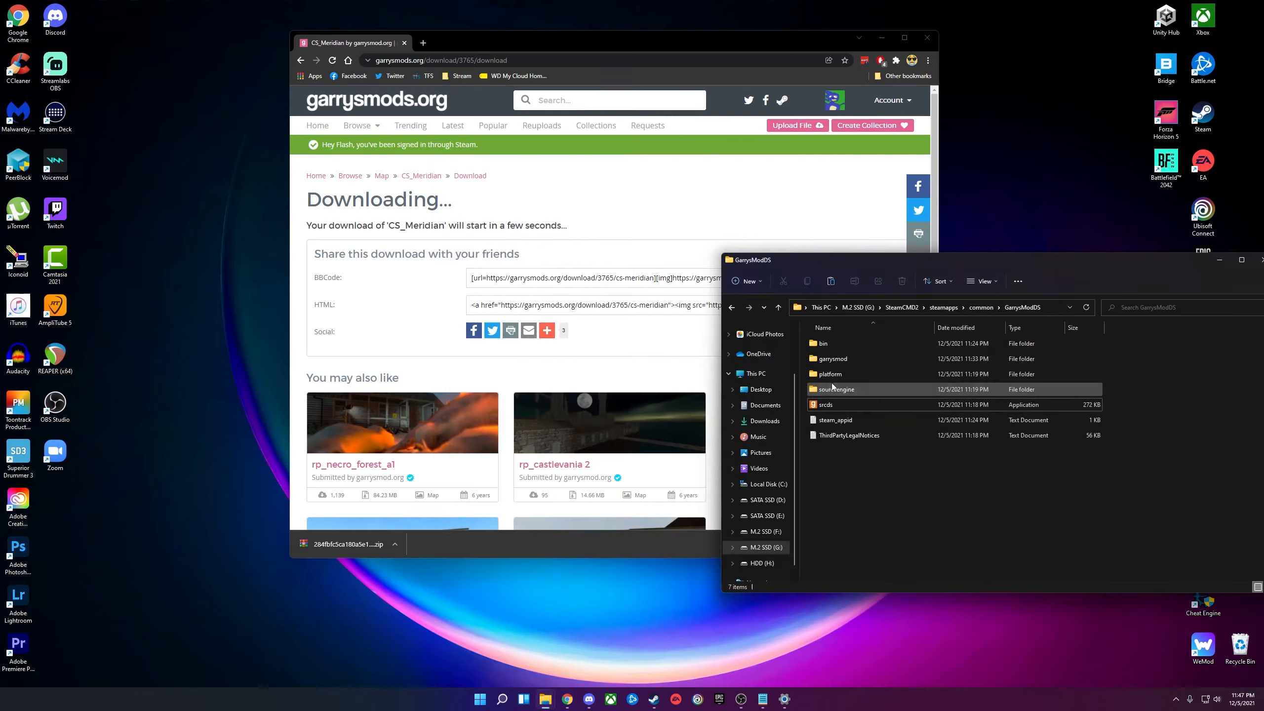
# Open the server's garrysmod\maps folder and place the CS_Meridian zip inside.
pyautogui.doubleClick(836, 359)
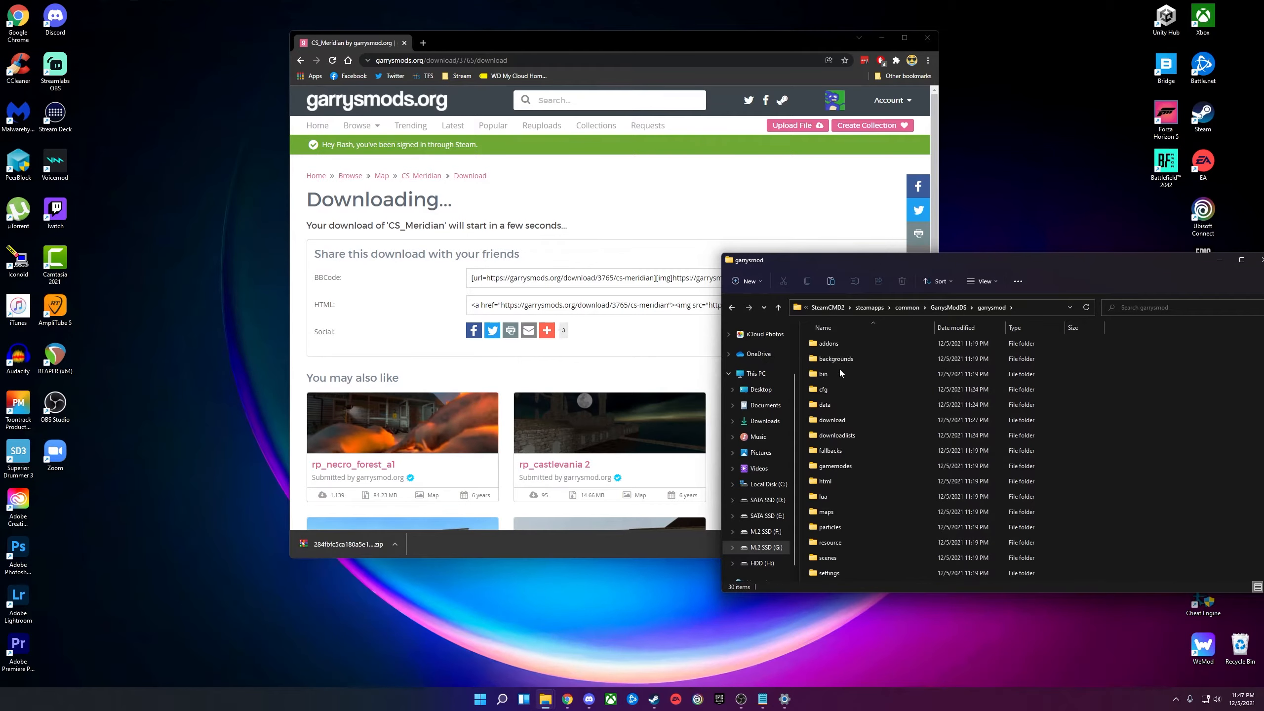
pyautogui.doubleClick(826, 512)
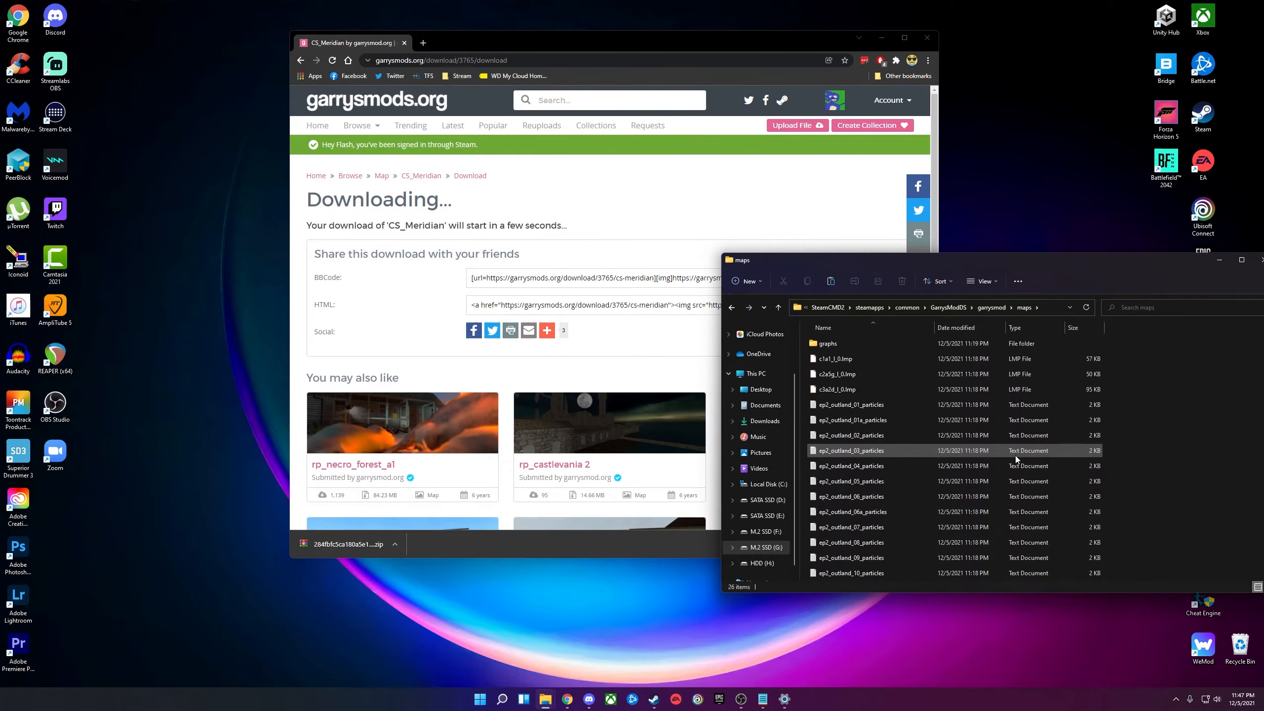
pyautogui.scroll(-3, 907, 484)
pyautogui.scroll(3, 865, 519)
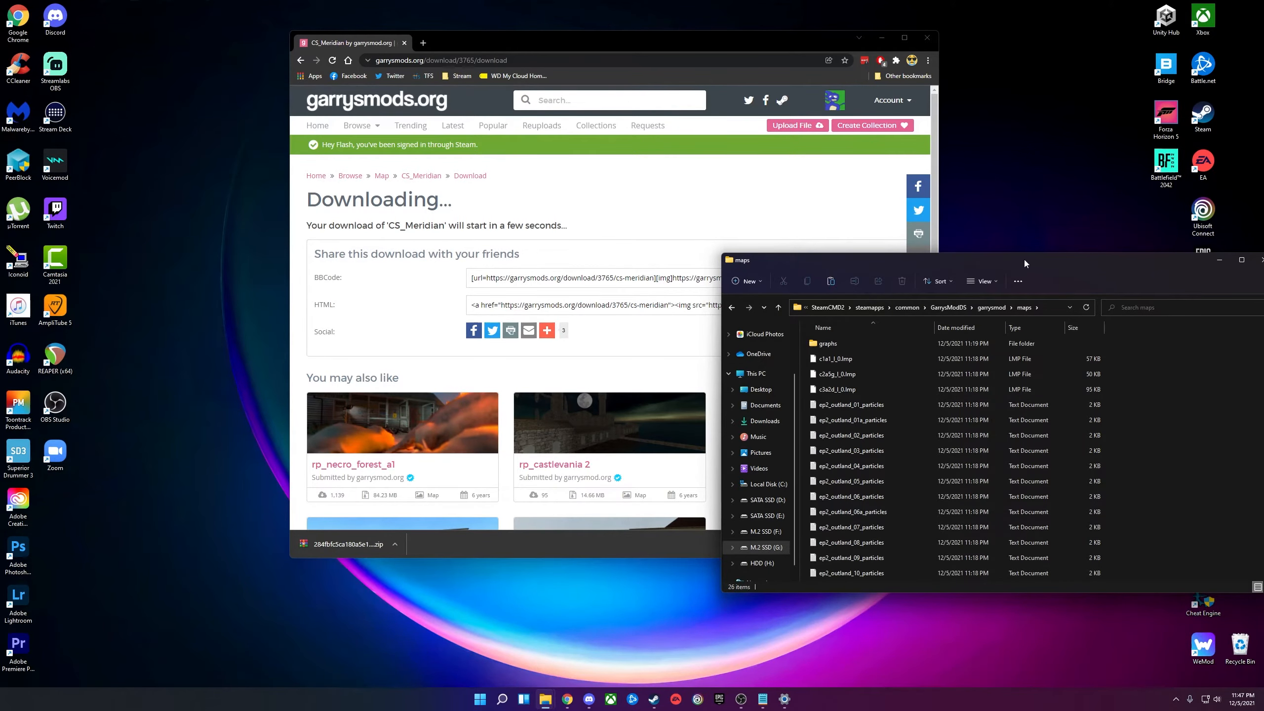
pyautogui.moveTo(1025, 258); pyautogui.dragTo(633, 253)
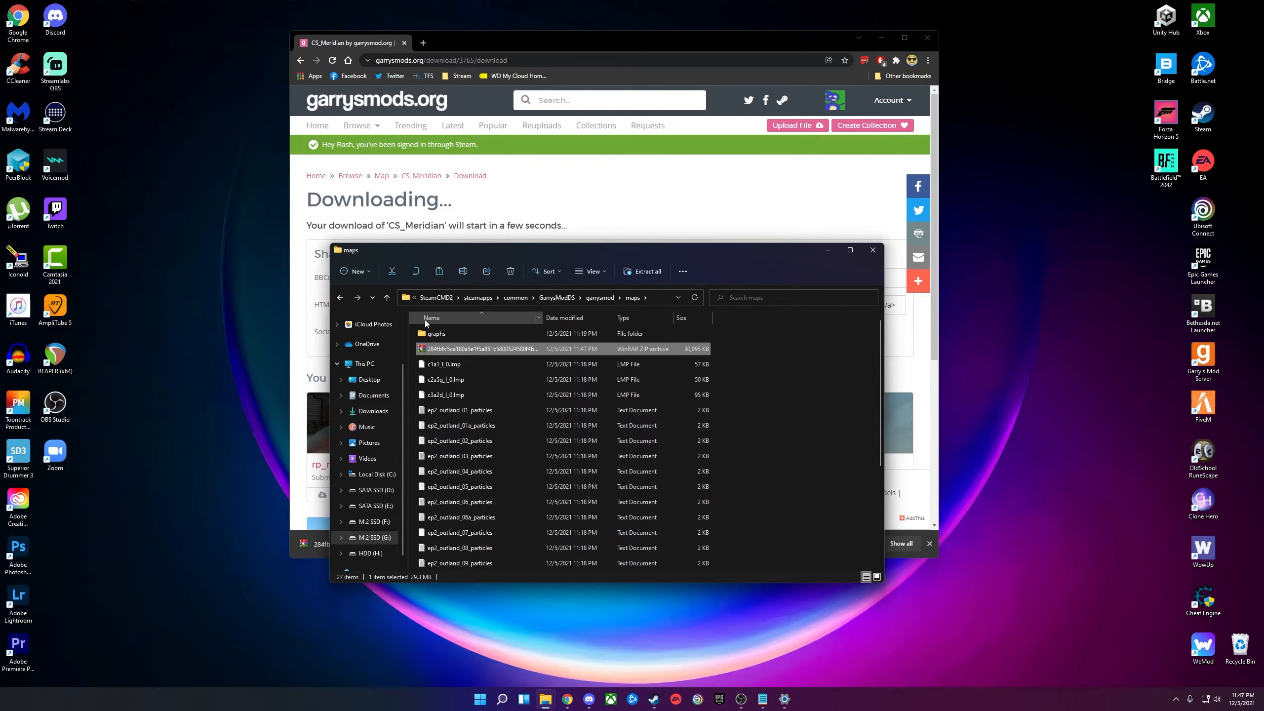
pyautogui.click(471, 350)
# Open the CS_Meridian zip in WinRAR and extract cs_meridian.bsp and cs_meridian.nav into maps.
pyautogui.doubleClick(471, 350)
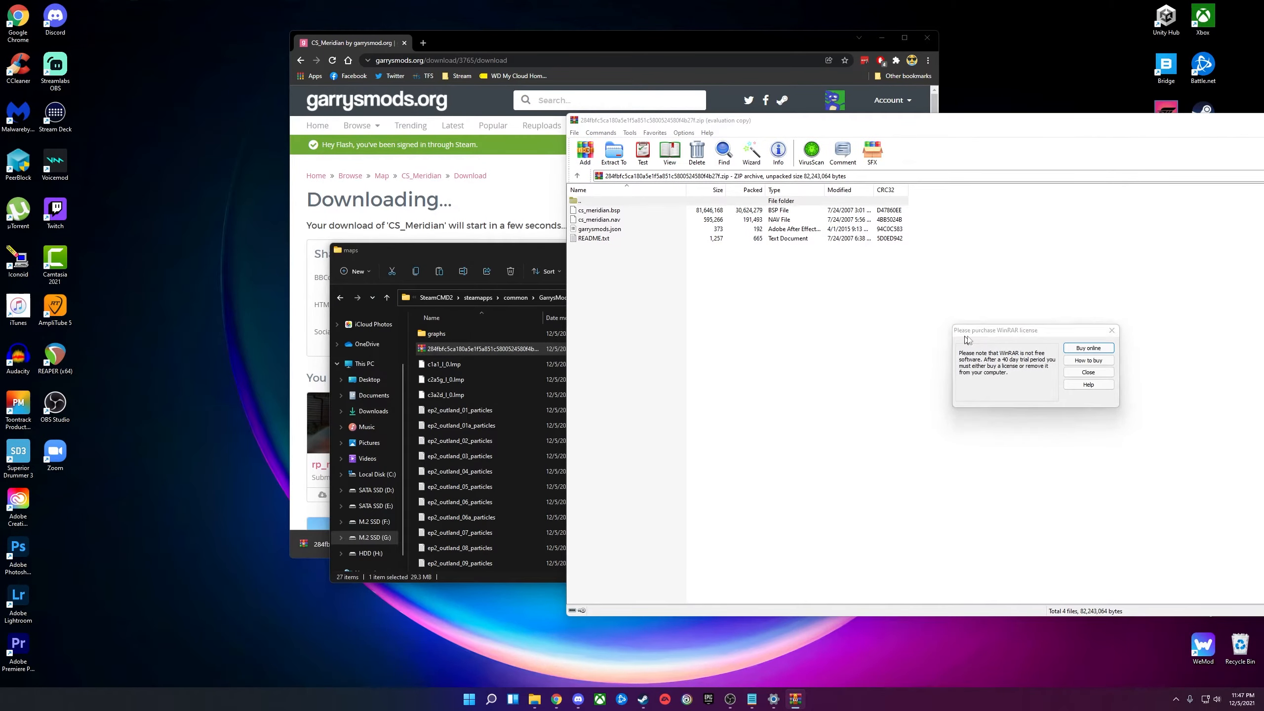
pyautogui.click(1108, 331)
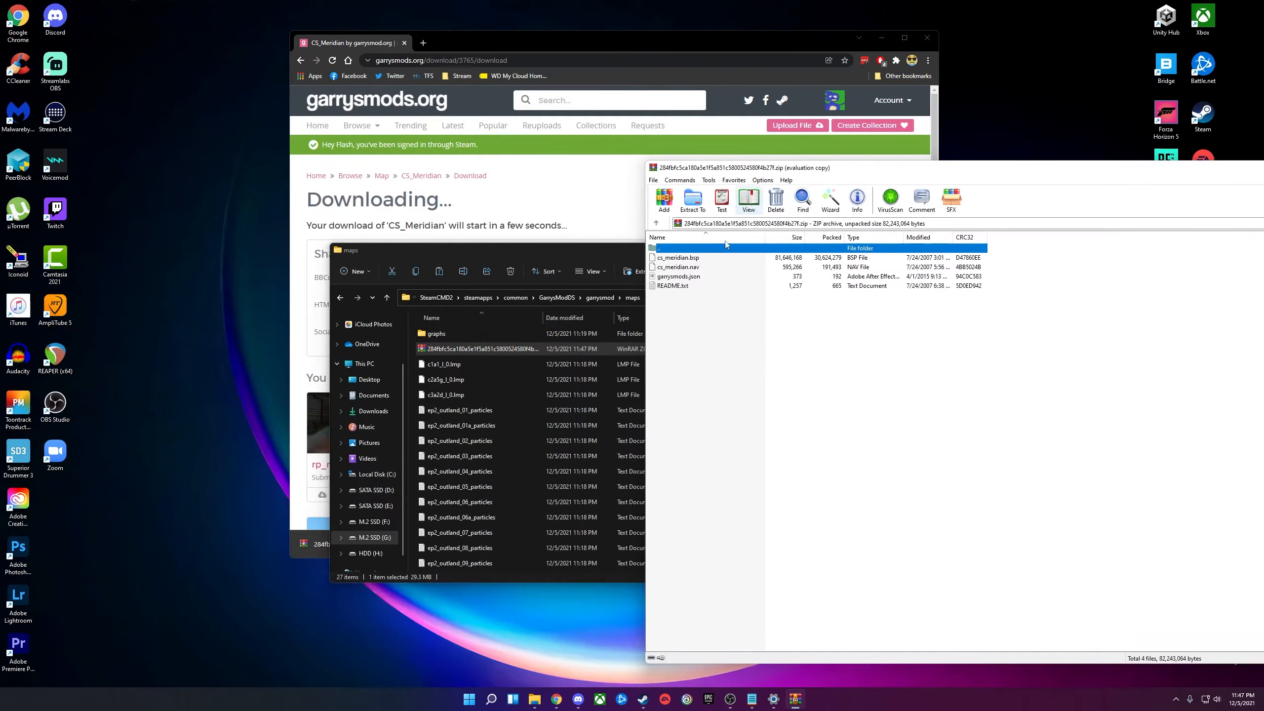
pyautogui.click(687, 267)
pyautogui.click(684, 287)
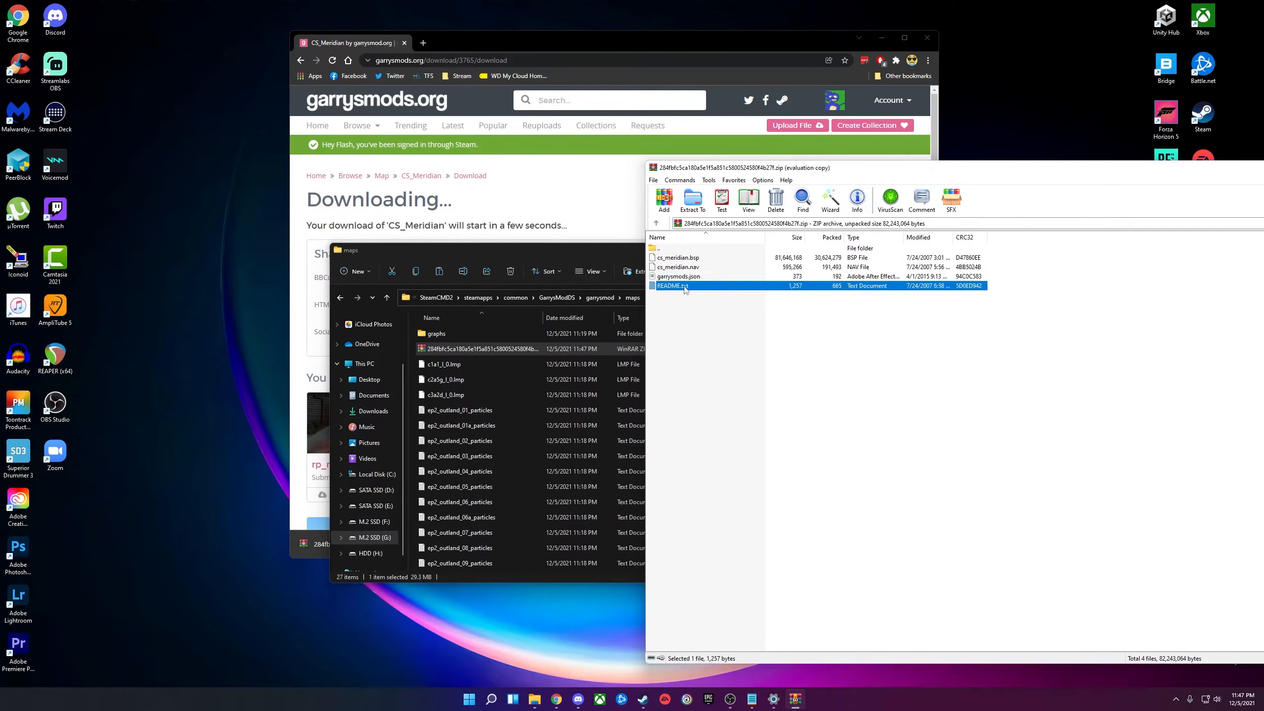
pyautogui.moveTo(580, 254); pyautogui.dragTo(418, 251)
pyautogui.click(771, 338)
pyautogui.click(682, 267)
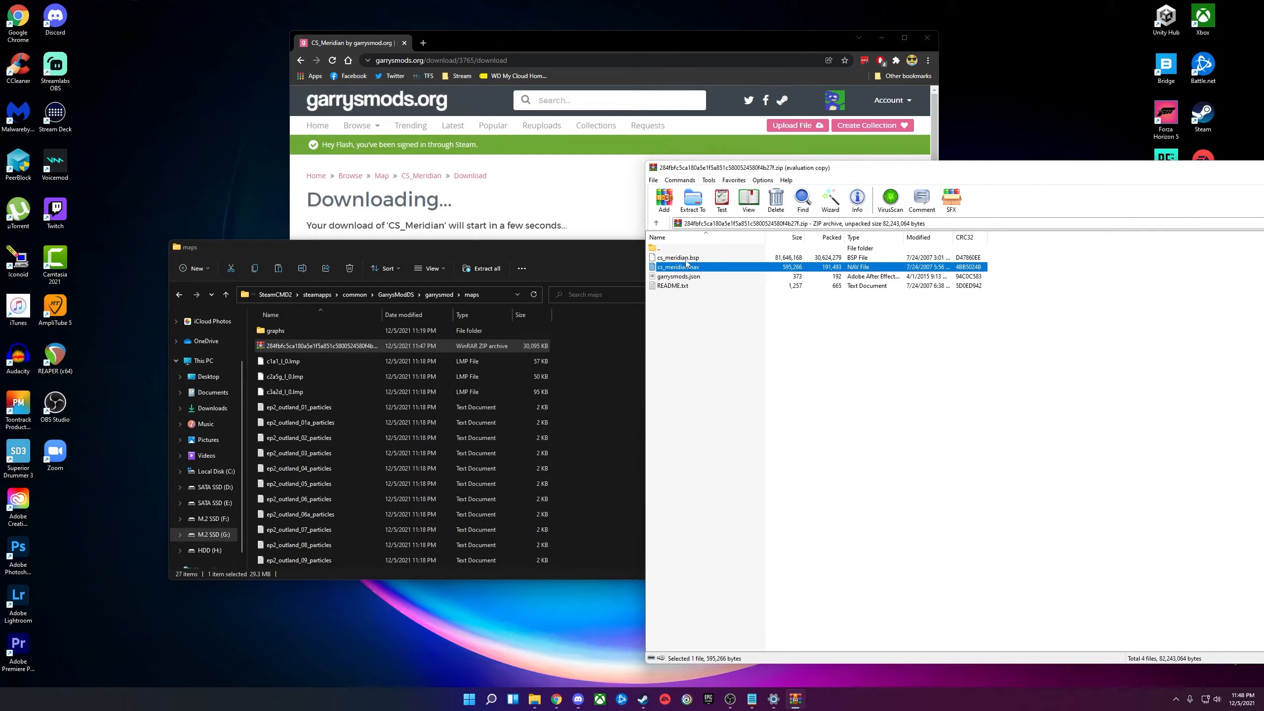
pyautogui.keyDown('ctrl'); pyautogui.click(684, 258); pyautogui.keyUp('ctrl')
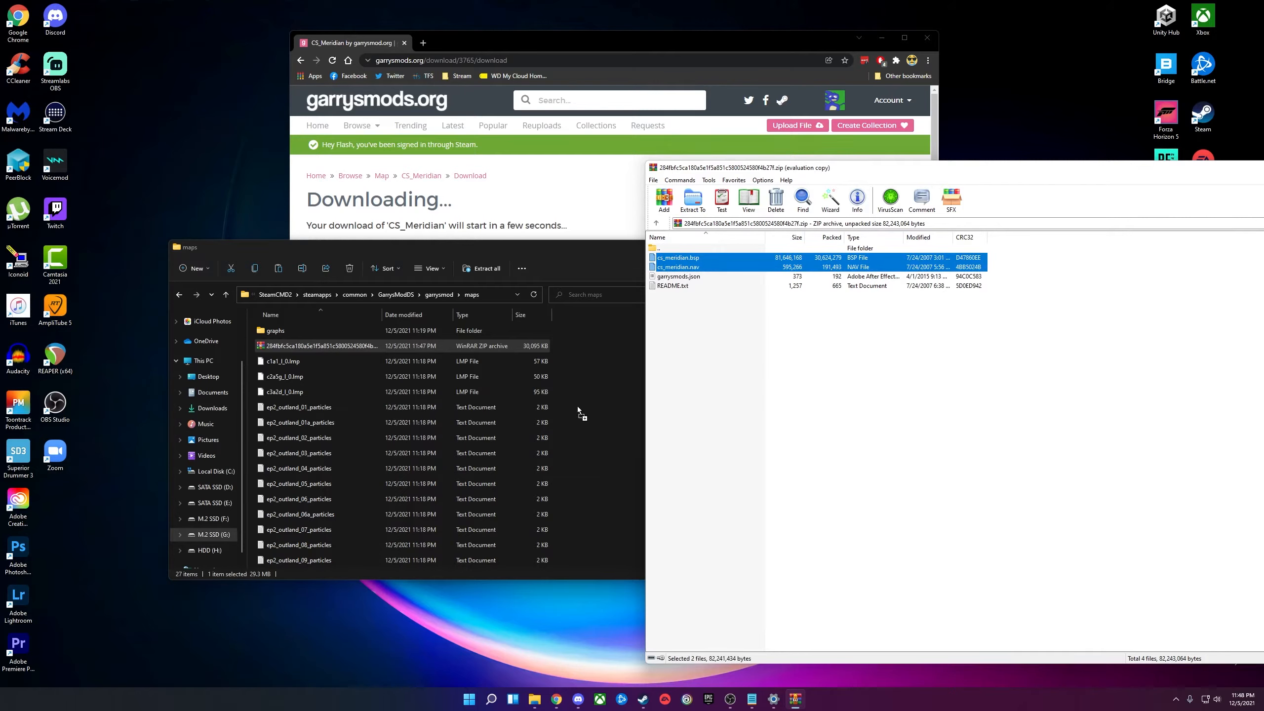
pyautogui.moveTo(578, 411); pyautogui.dragTo(578, 411)
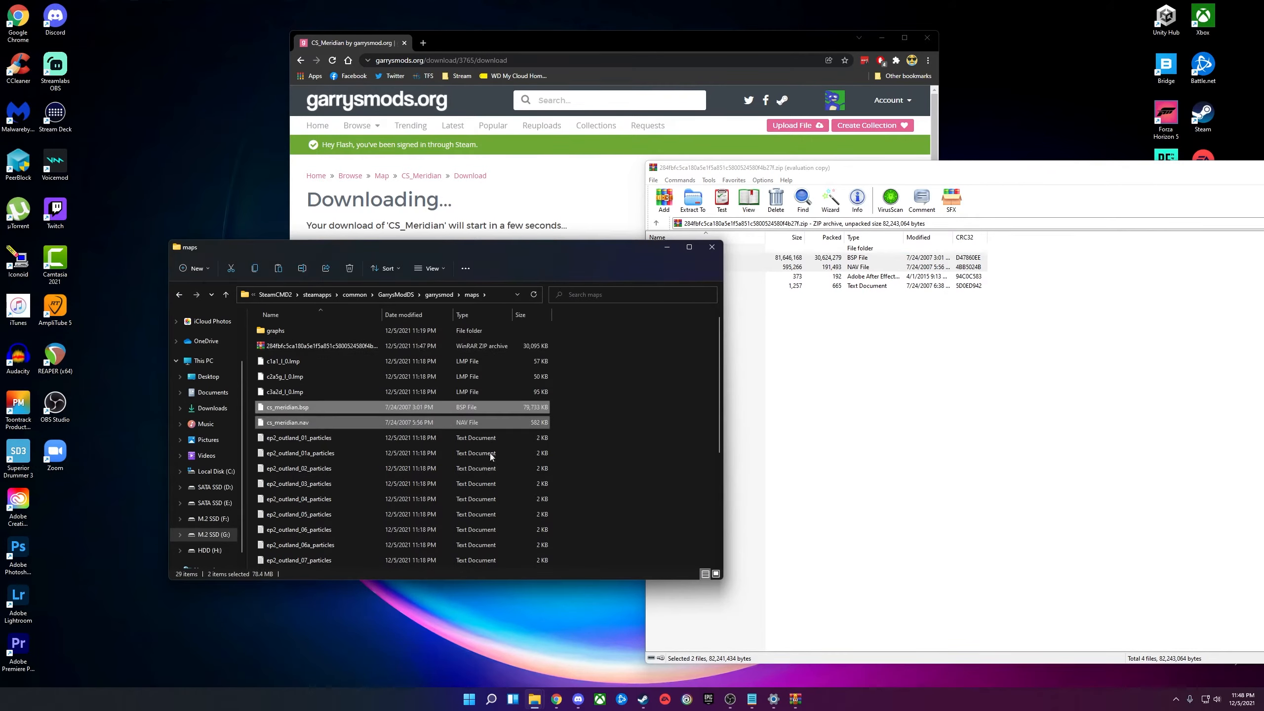
# Open a new Explorer window and navigate to the Garry's Mod client's garrysmod\maps folder.
pyautogui.rightClick(535, 699)
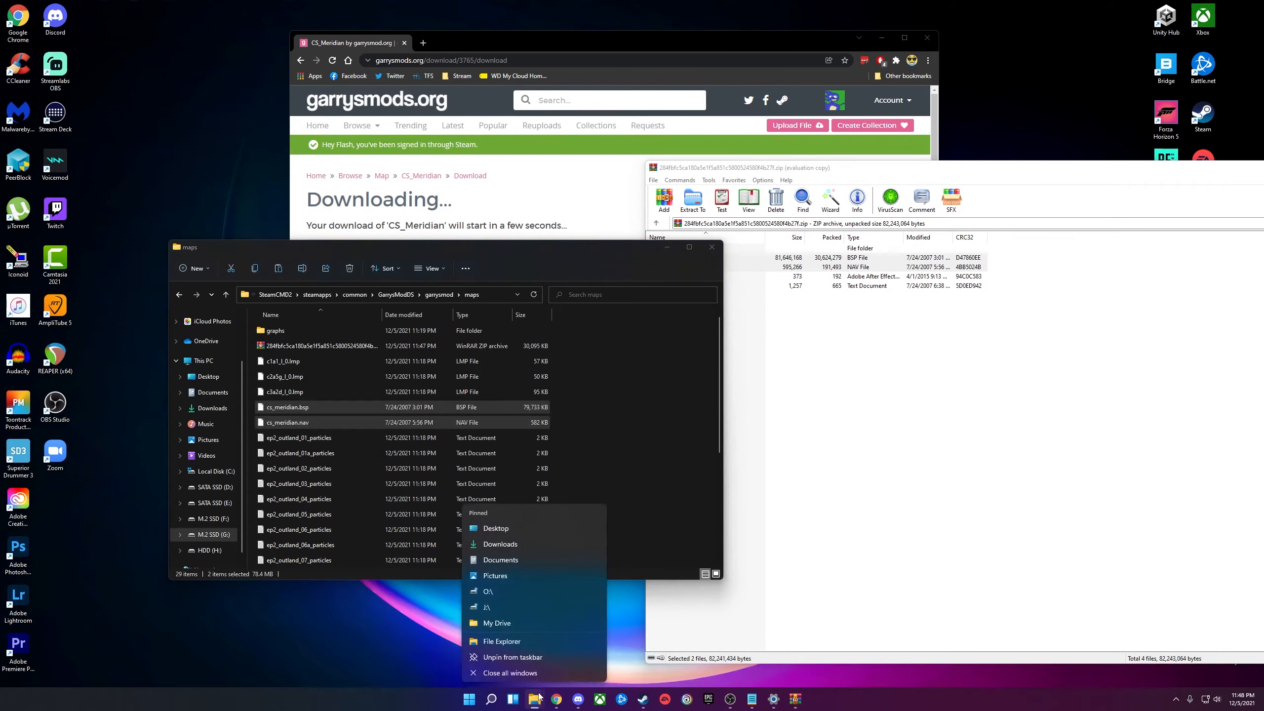
pyautogui.click(511, 640)
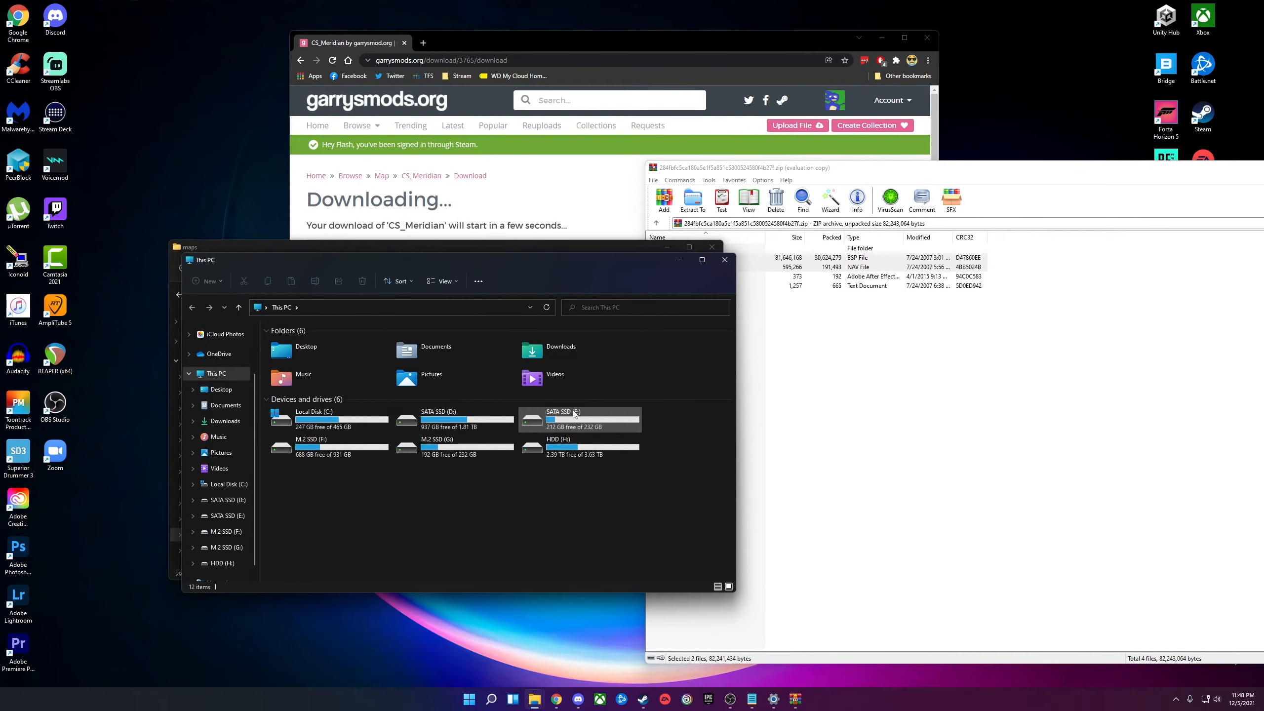
pyautogui.moveTo(503, 258); pyautogui.dragTo(622, 236)
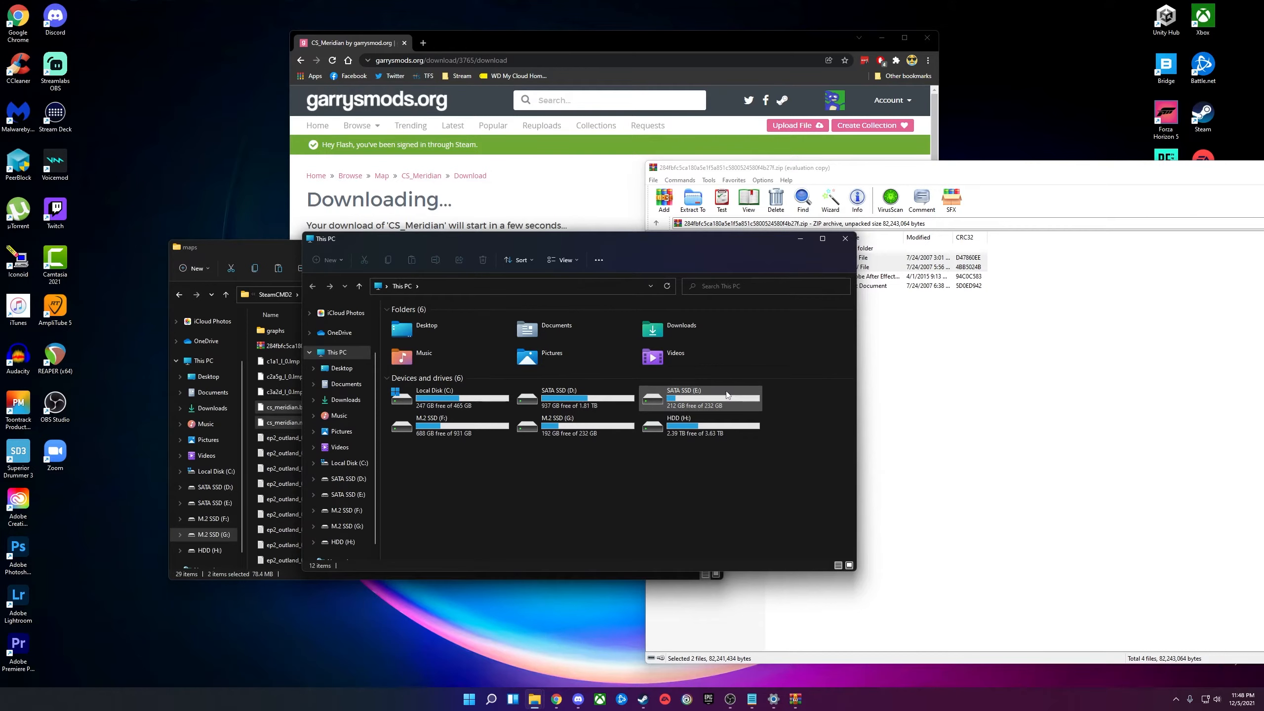
pyautogui.doubleClick(669, 397)
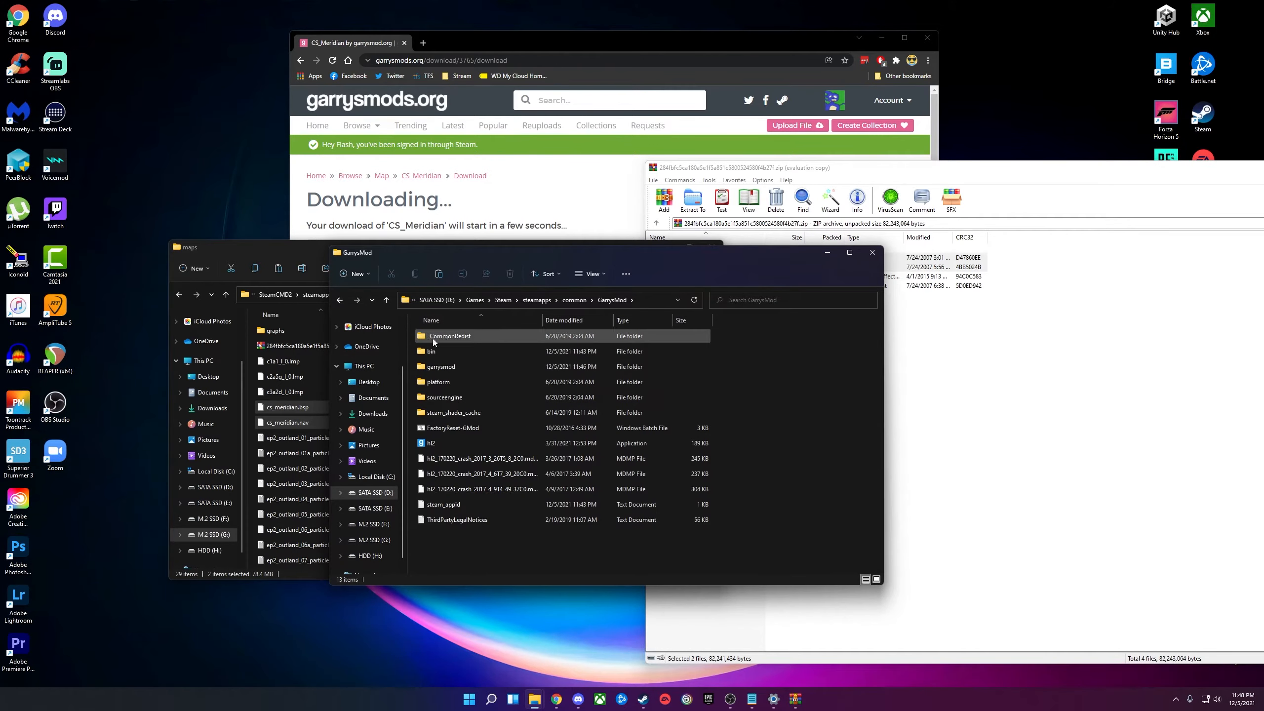
pyautogui.doubleClick(467, 365)
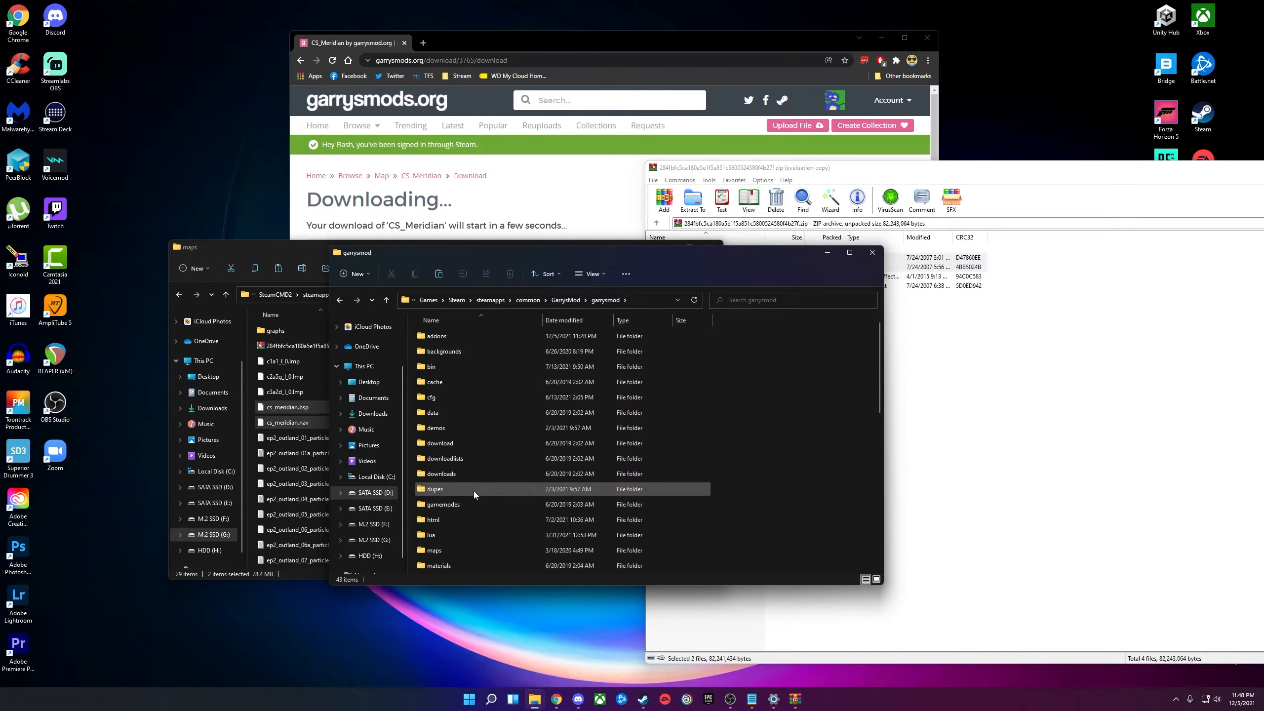
pyautogui.doubleClick(448, 548)
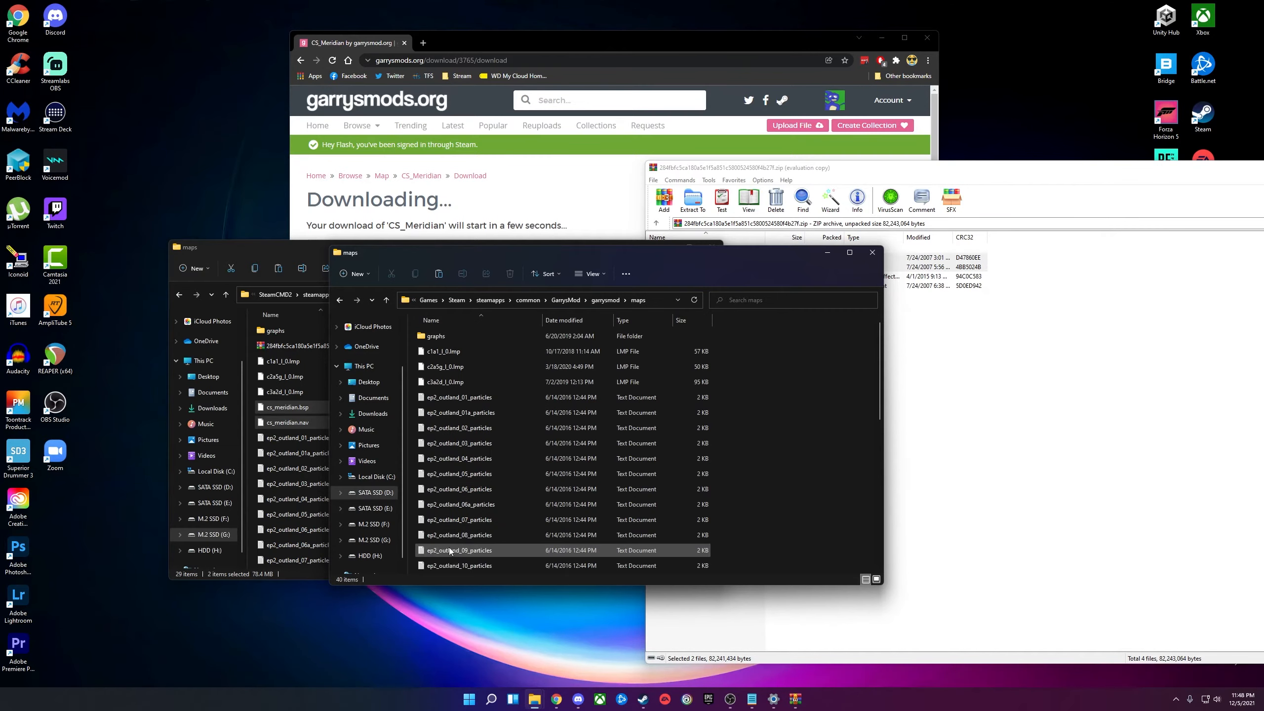
pyautogui.scroll(-1, 535, 447)
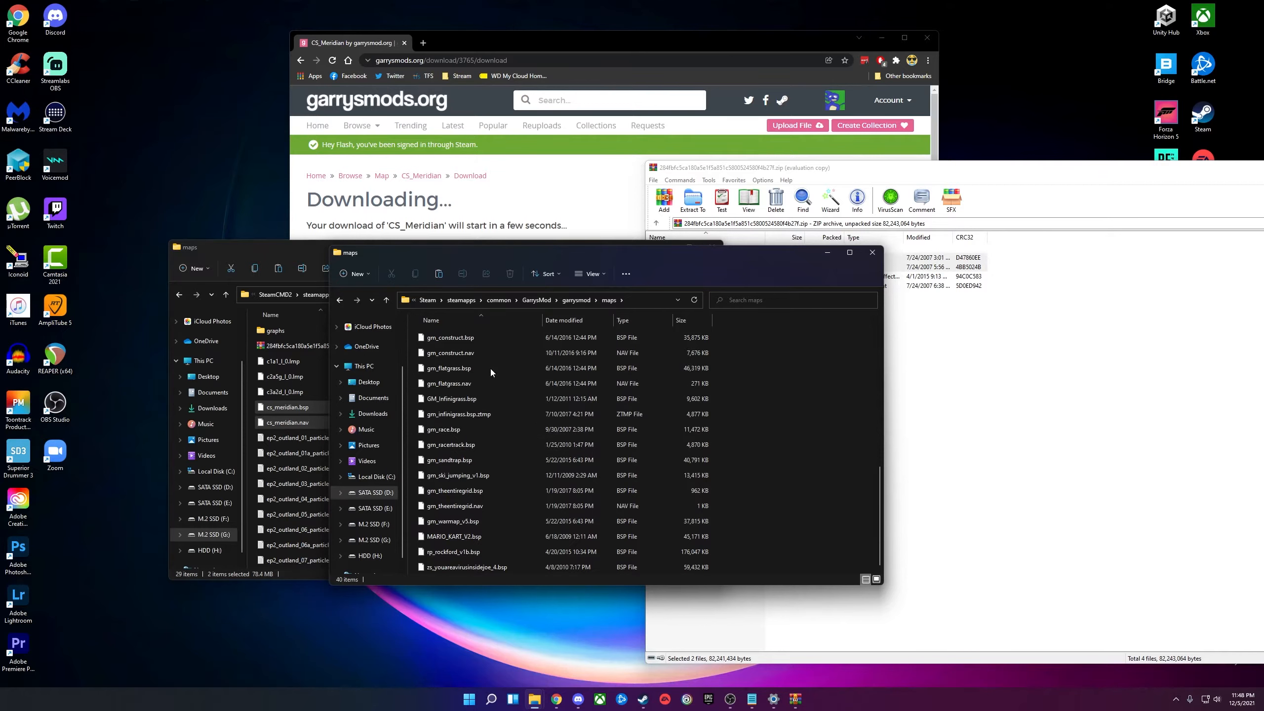
pyautogui.scroll(1, 513, 490)
# Extract cs_meridian.bsp and .nav into the client maps folder, refresh it, and clear the Explorer windows.
pyautogui.click(765, 289)
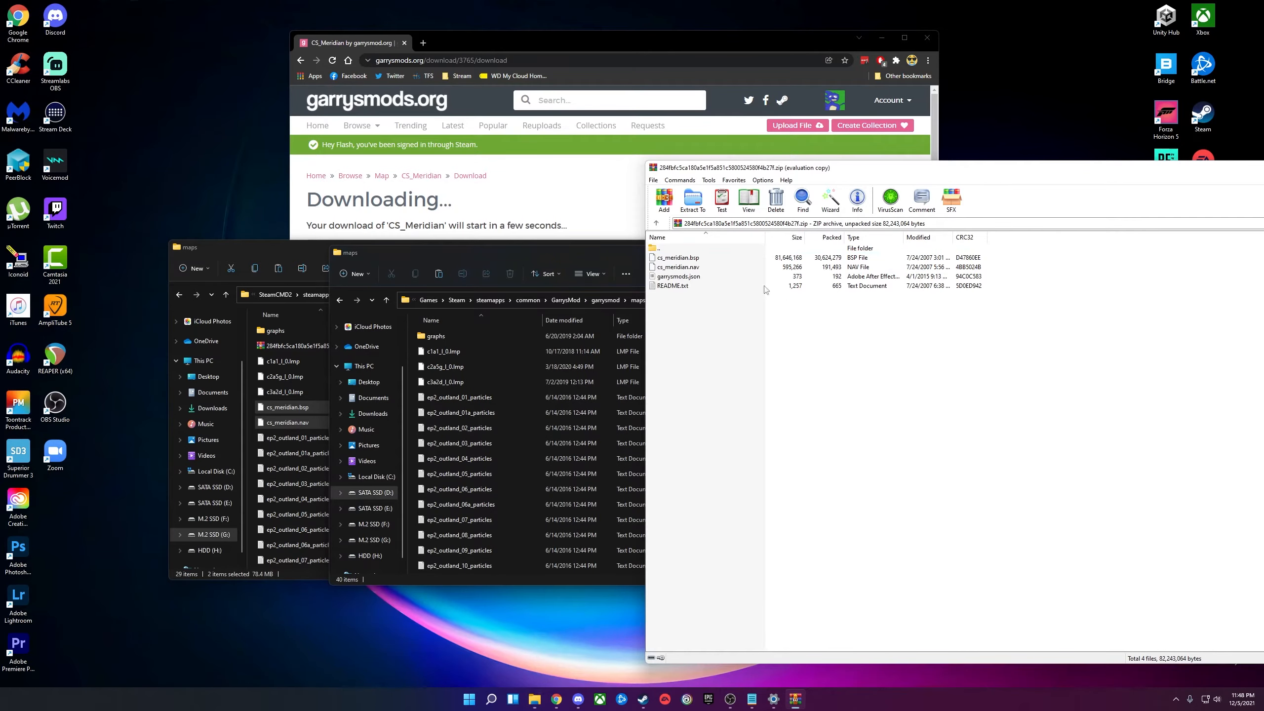
pyautogui.click(681, 271)
pyautogui.keyDown('shift'); pyautogui.click(680, 263); pyautogui.keyUp('shift')
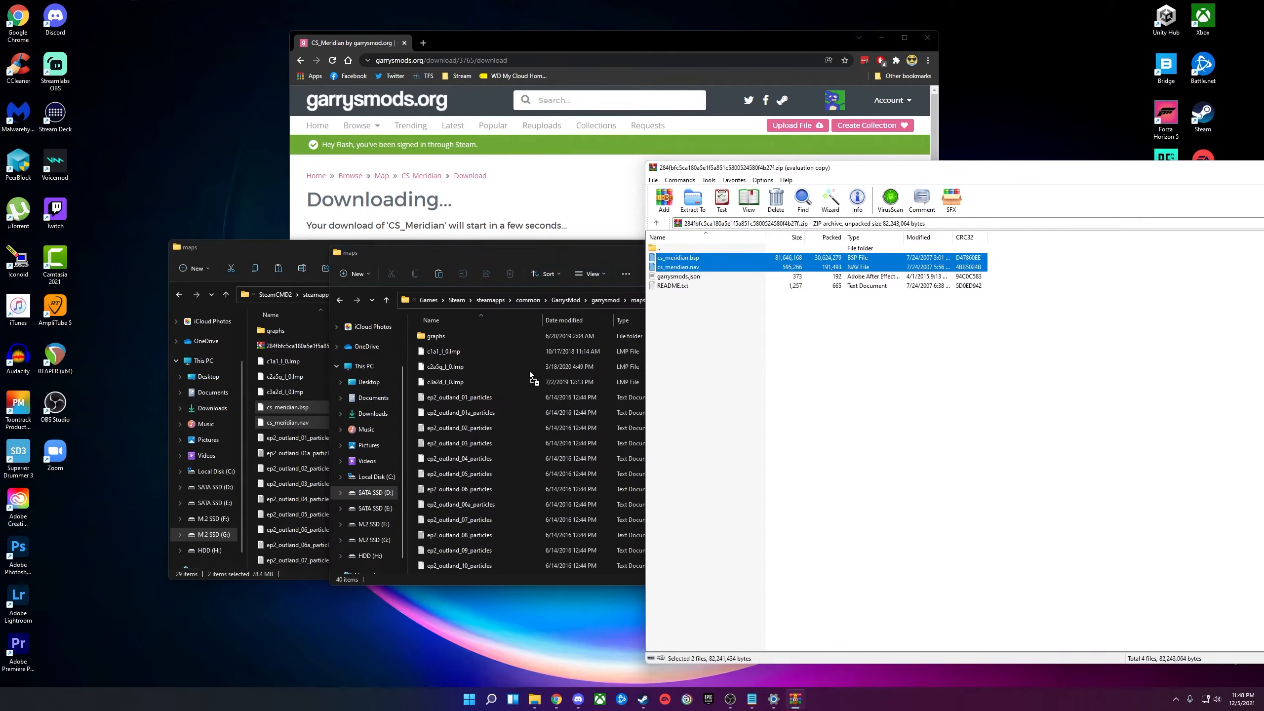
pyautogui.moveTo(529, 372); pyautogui.dragTo(529, 372)
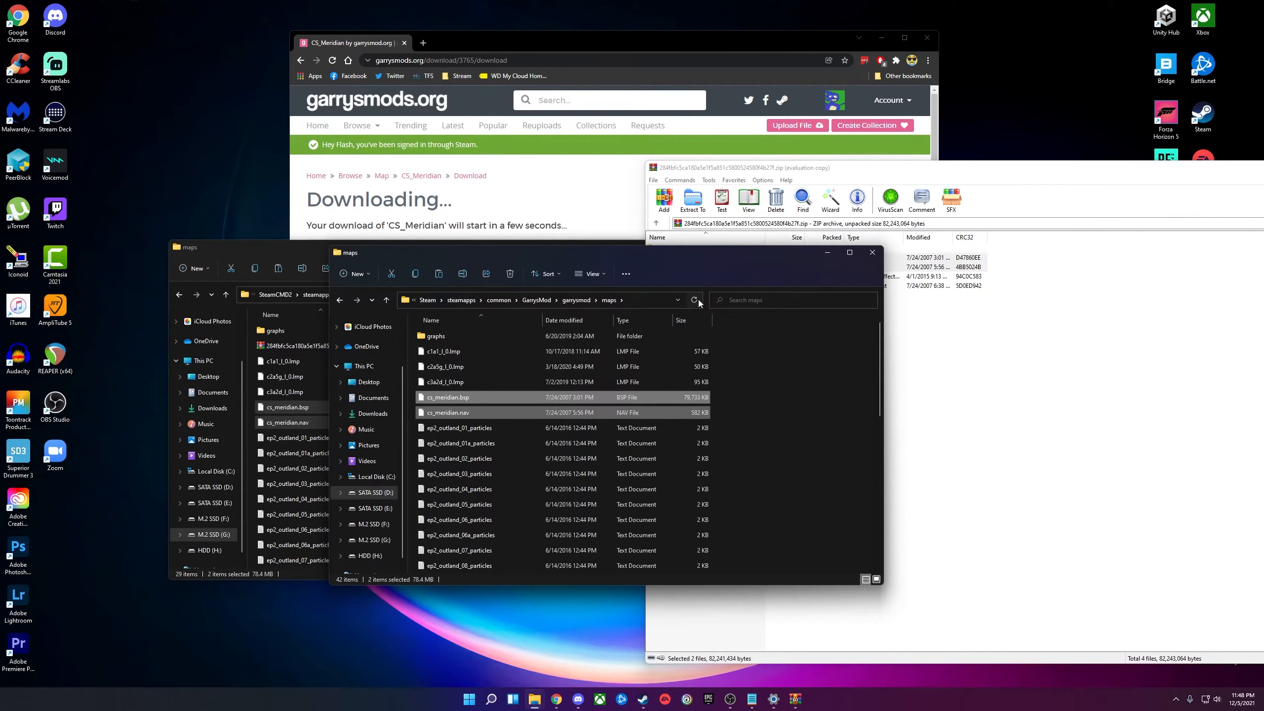
pyautogui.click(698, 301)
pyautogui.click(827, 252)
pyautogui.click(562, 257)
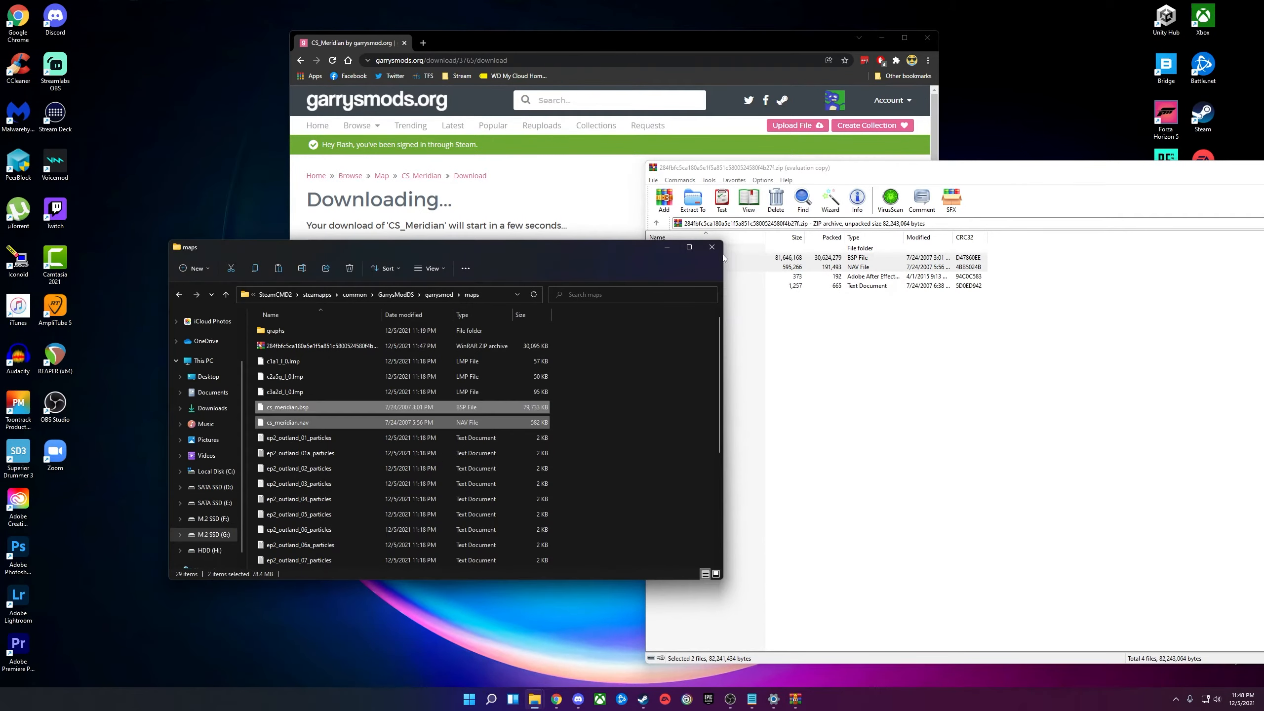
pyautogui.click(668, 248)
# Close the CS_Meridian archive and minimize the browser.
pyautogui.hotkey('alt', 'F4')
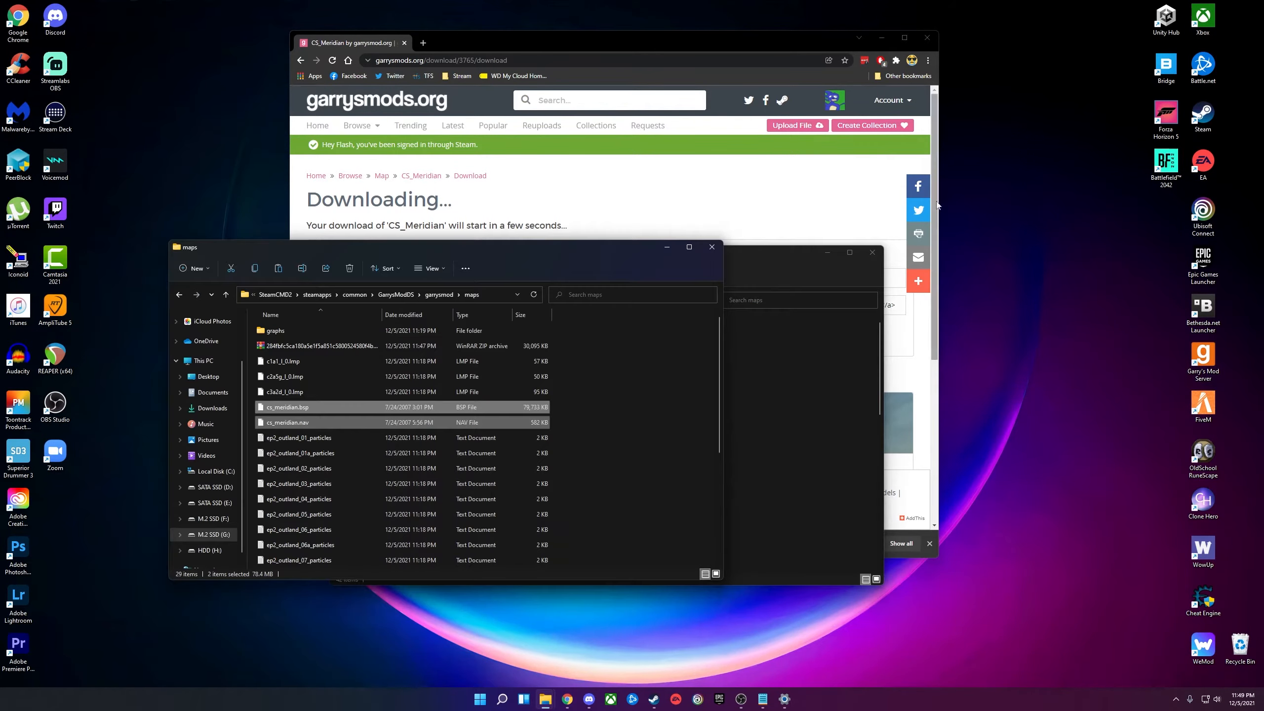
pyautogui.click(886, 45)
pyautogui.click(883, 39)
# Launch srcds, confirm cs_meridian appears in the Map list, and cancel the launcher.
pyautogui.doubleClick(758, 211)
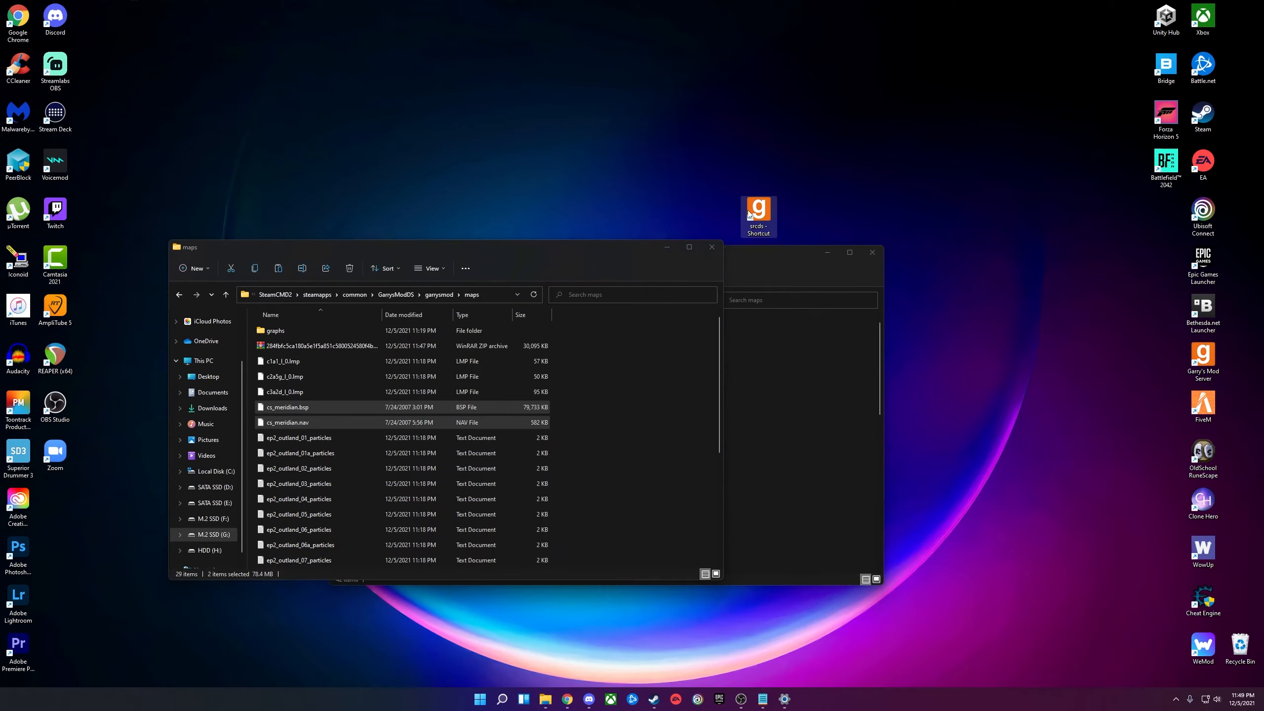
pyautogui.click(607, 303)
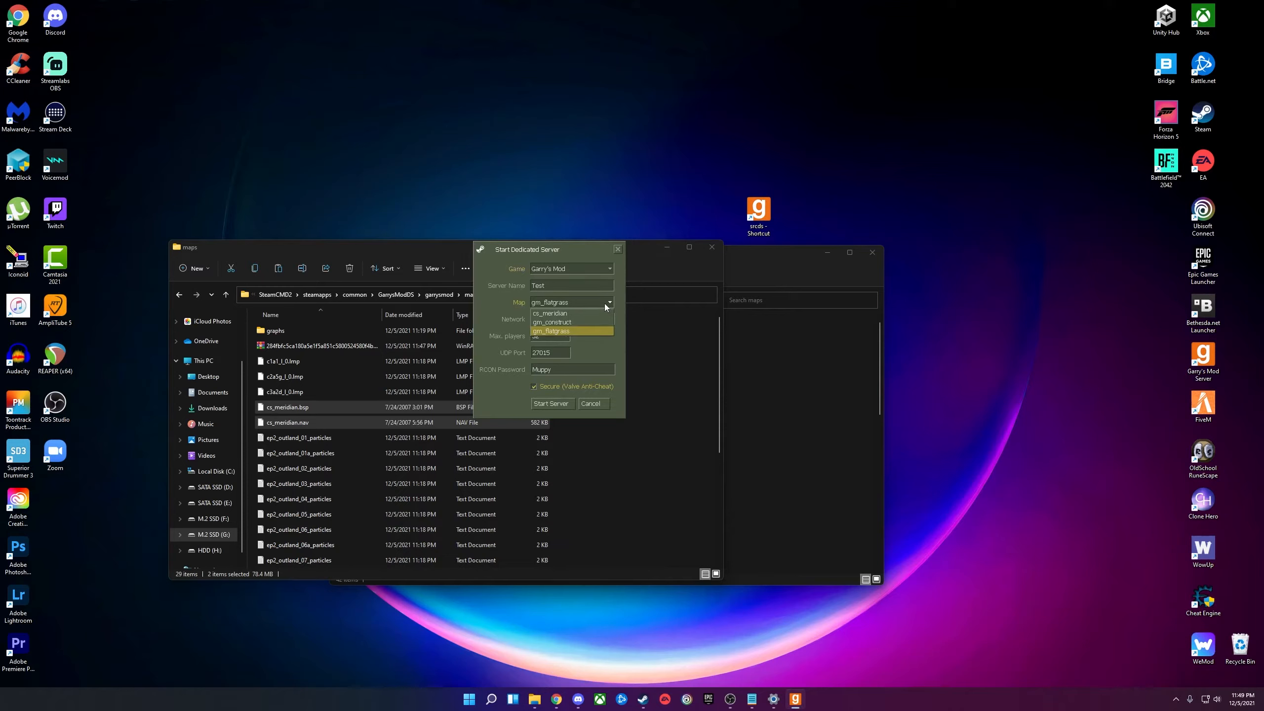
pyautogui.click(553, 314)
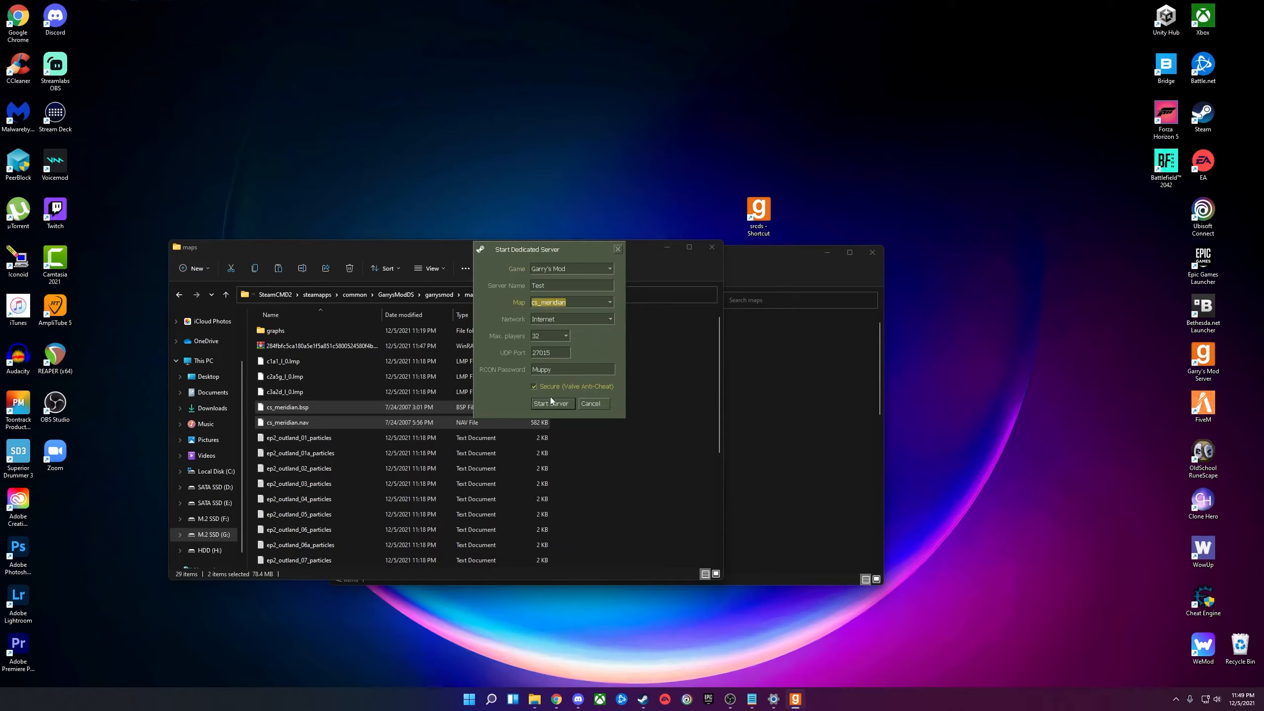
pyautogui.click(593, 404)
pyautogui.click(782, 258)
pyautogui.moveTo(753, 255); pyautogui.dragTo(765, 252)
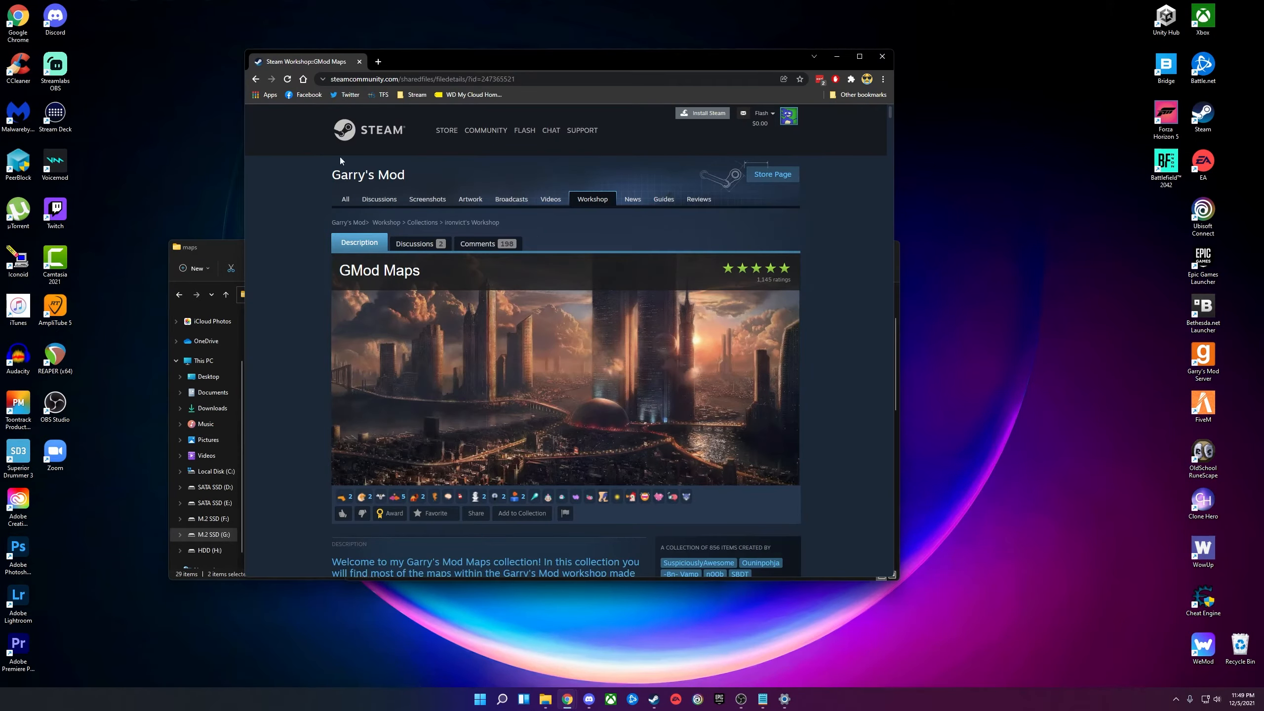
# Scroll the GMod Maps Workshop collection and open the Sun Set Island page.
pyautogui.scroll(-10, 426, 264)
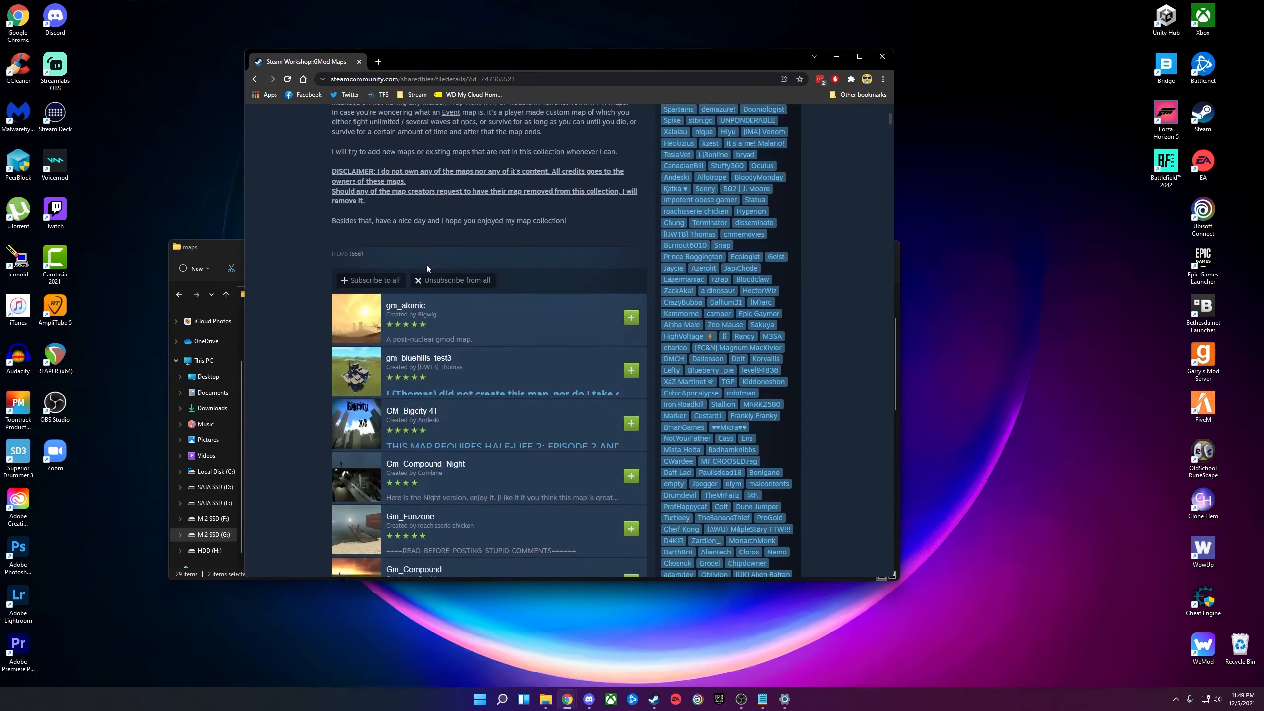
pyautogui.scroll(-5, 388, 336)
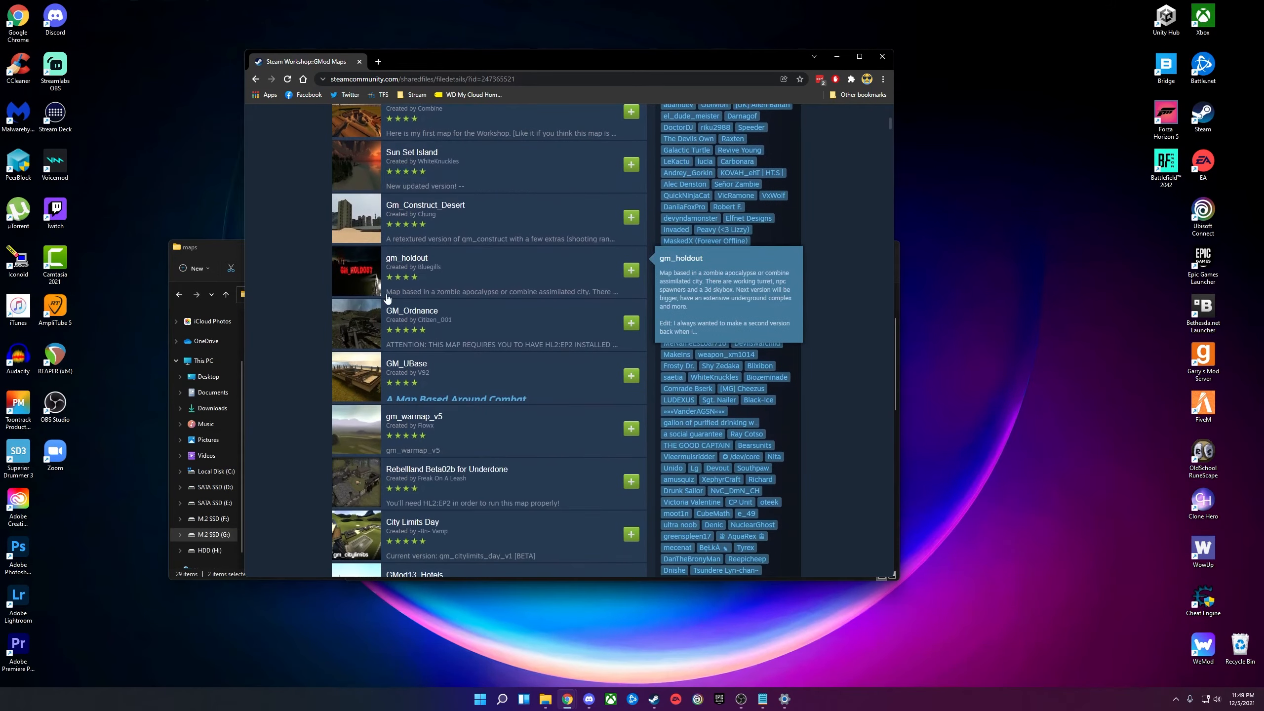
pyautogui.scroll(-5, 400, 330)
pyautogui.scroll(-7, 403, 328)
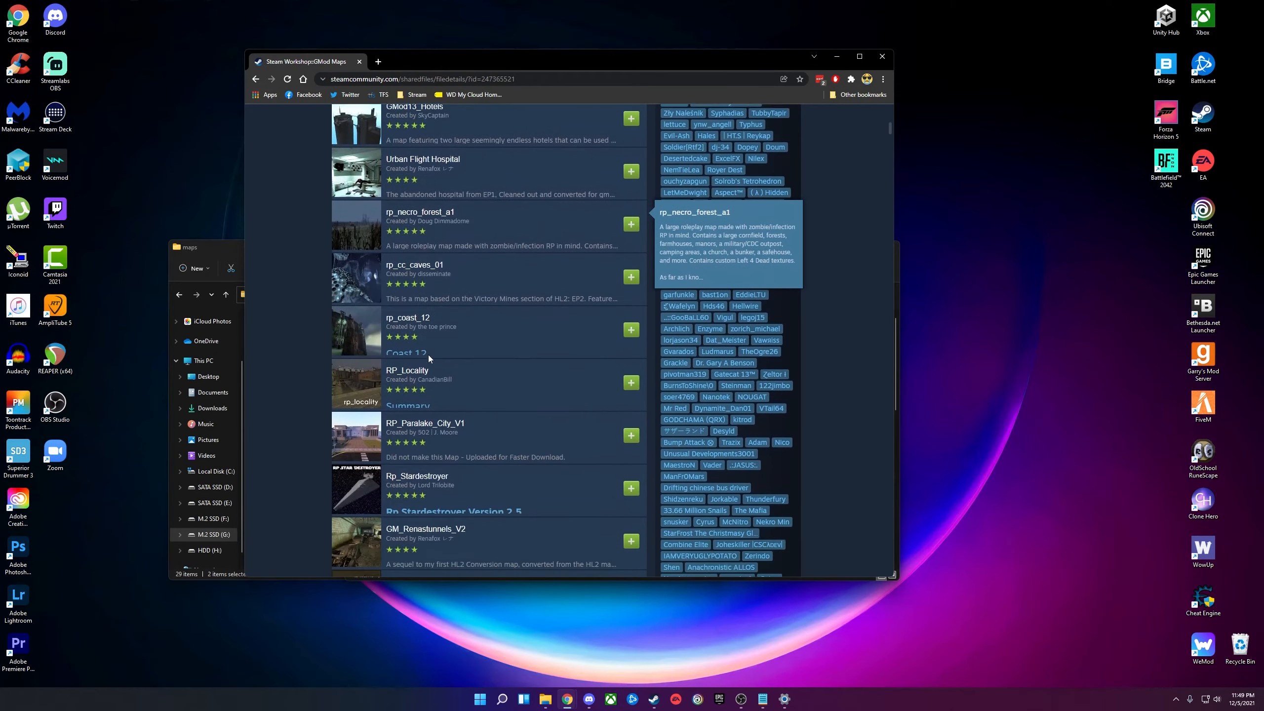
pyautogui.scroll(3, 482, 369)
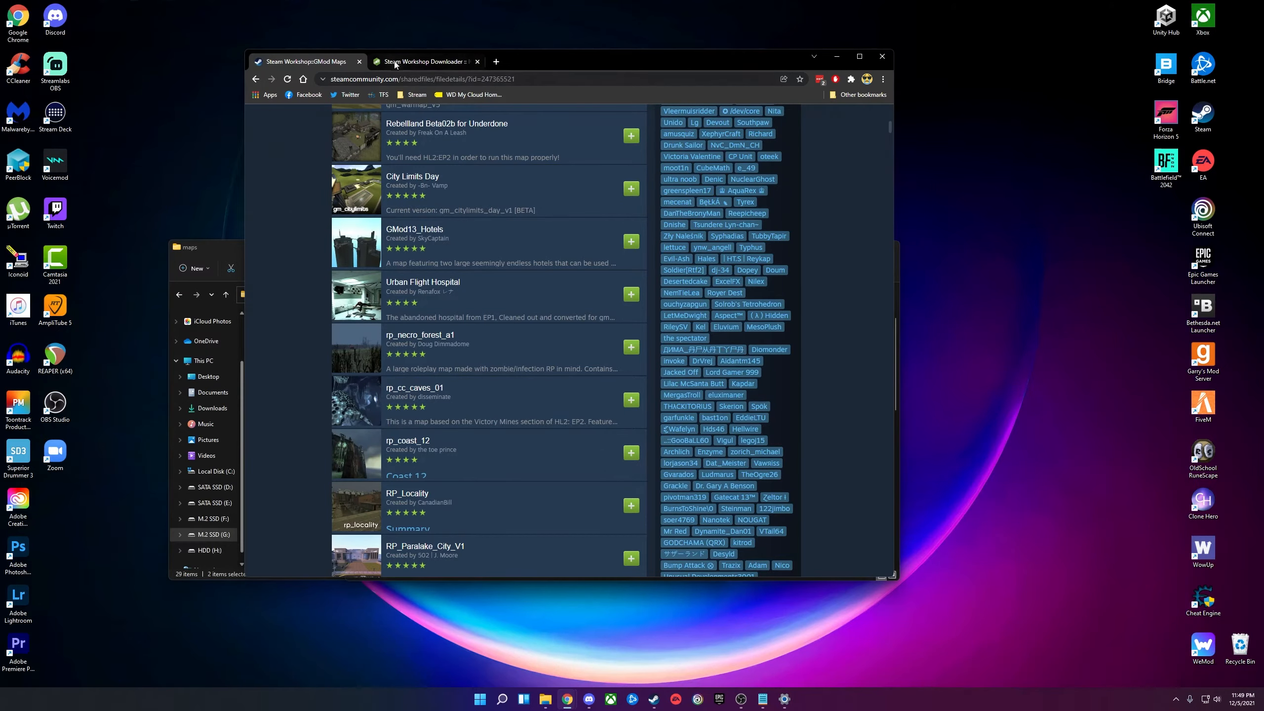
pyautogui.click(395, 62)
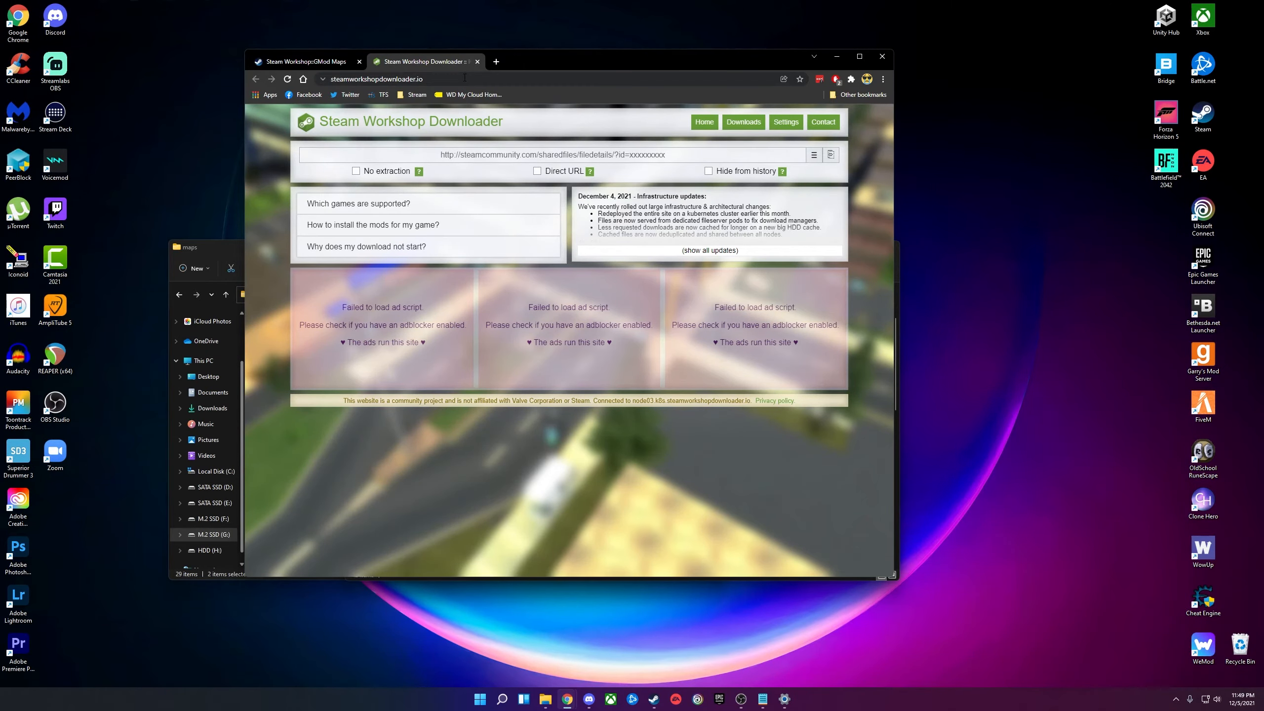
pyautogui.hotkey('ctrl', 'shift', 'Tab')
pyautogui.scroll(10, 424, 210)
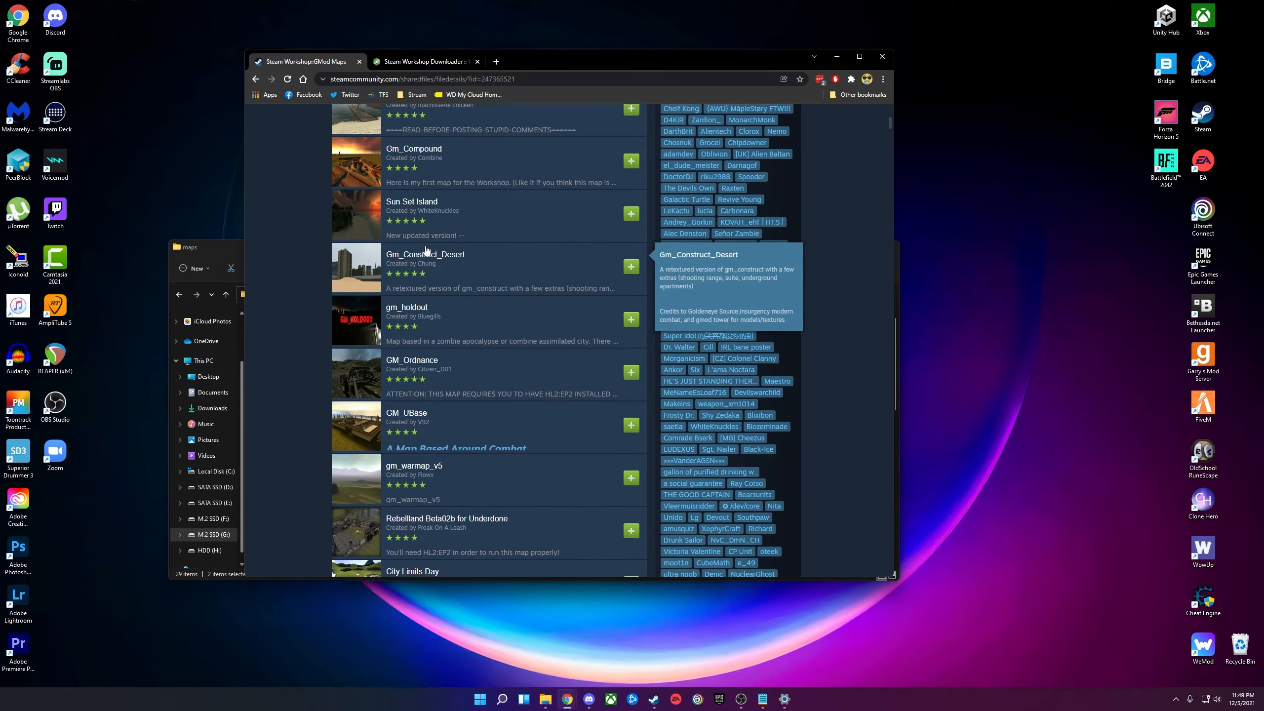
pyautogui.click(413, 203)
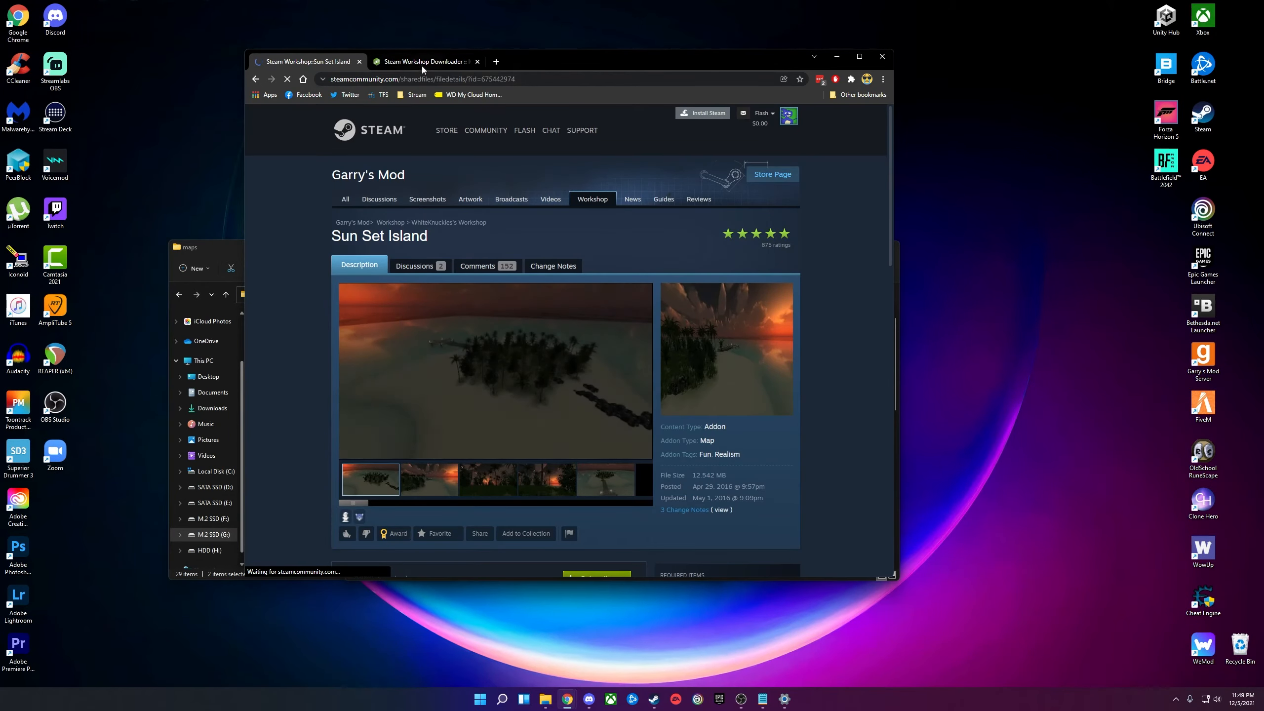
# Paste the Sun Set Island workshop URL into Steam Workshop Downloader and download it.
pyautogui.click(436, 81)
pyautogui.hotkey('ctrl', 'c')
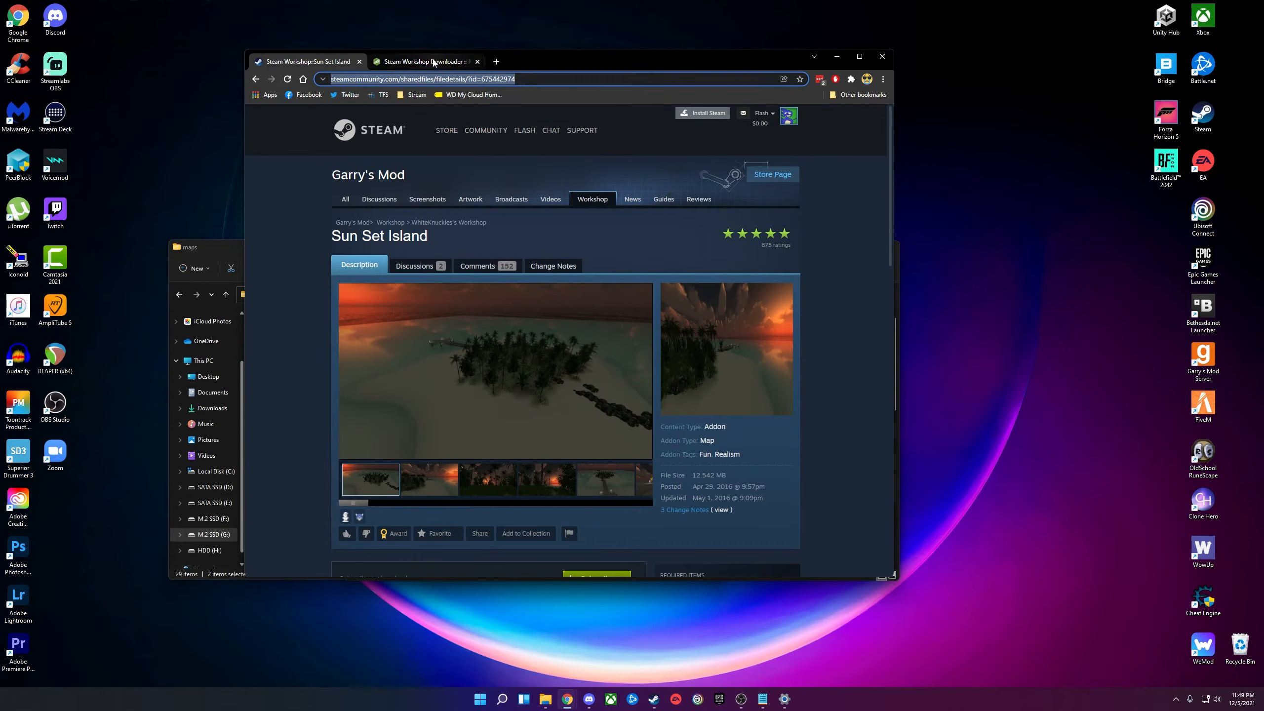
pyautogui.click(433, 62)
pyautogui.click(472, 157)
pyautogui.hotkey('ctrl', 'v')
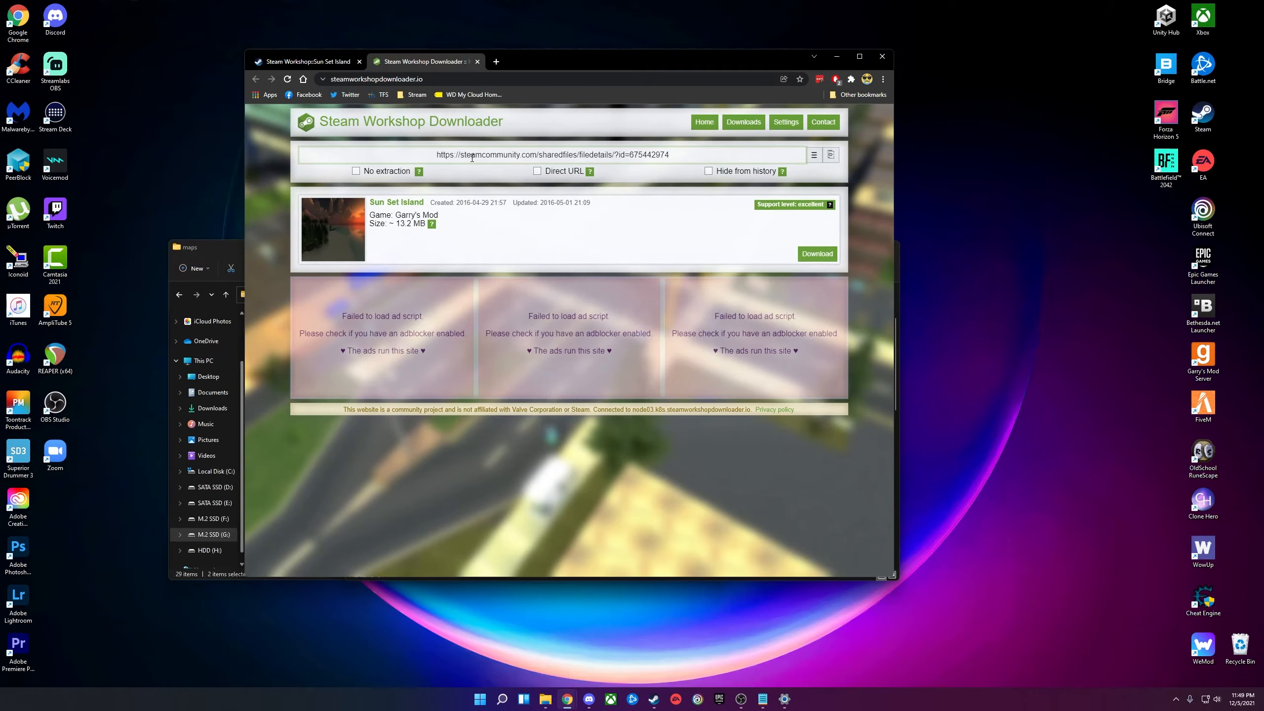
pyautogui.click(817, 254)
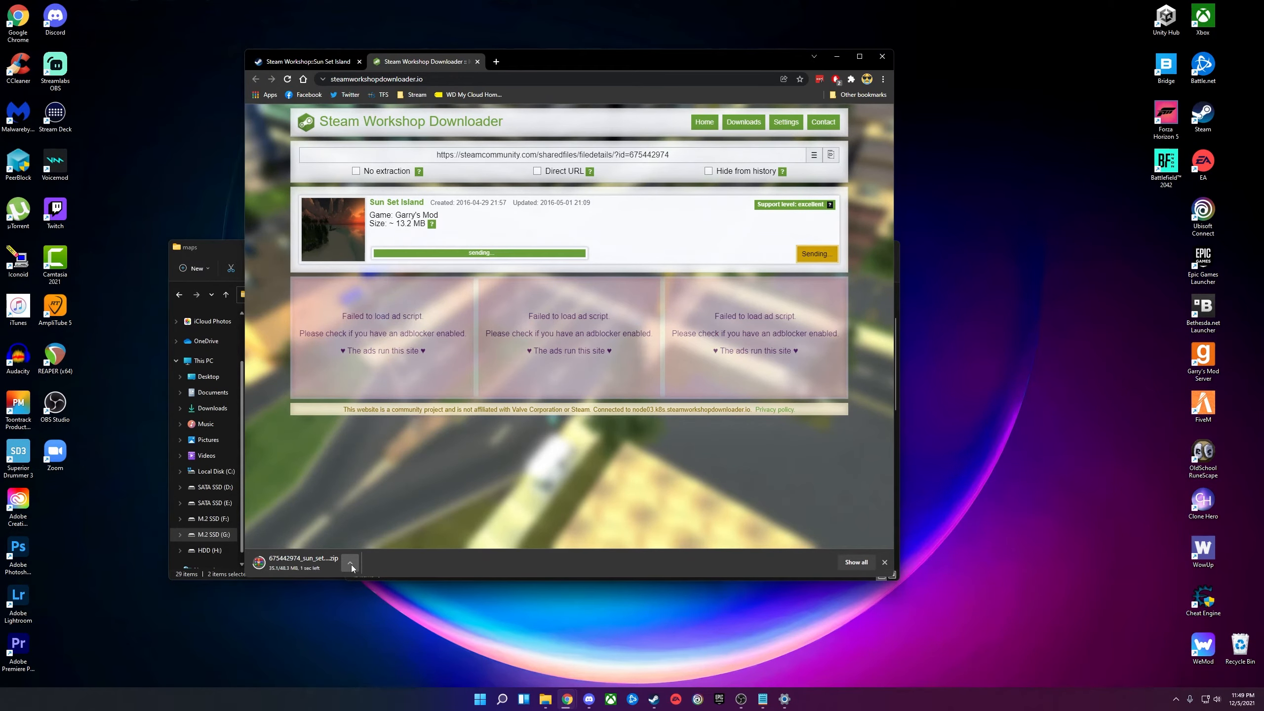
# Open the downloaded Sun Set Island zip from the server maps folder in WinRAR.
pyautogui.click(217, 253)
pyautogui.moveTo(225, 246); pyautogui.dragTo(191, 250)
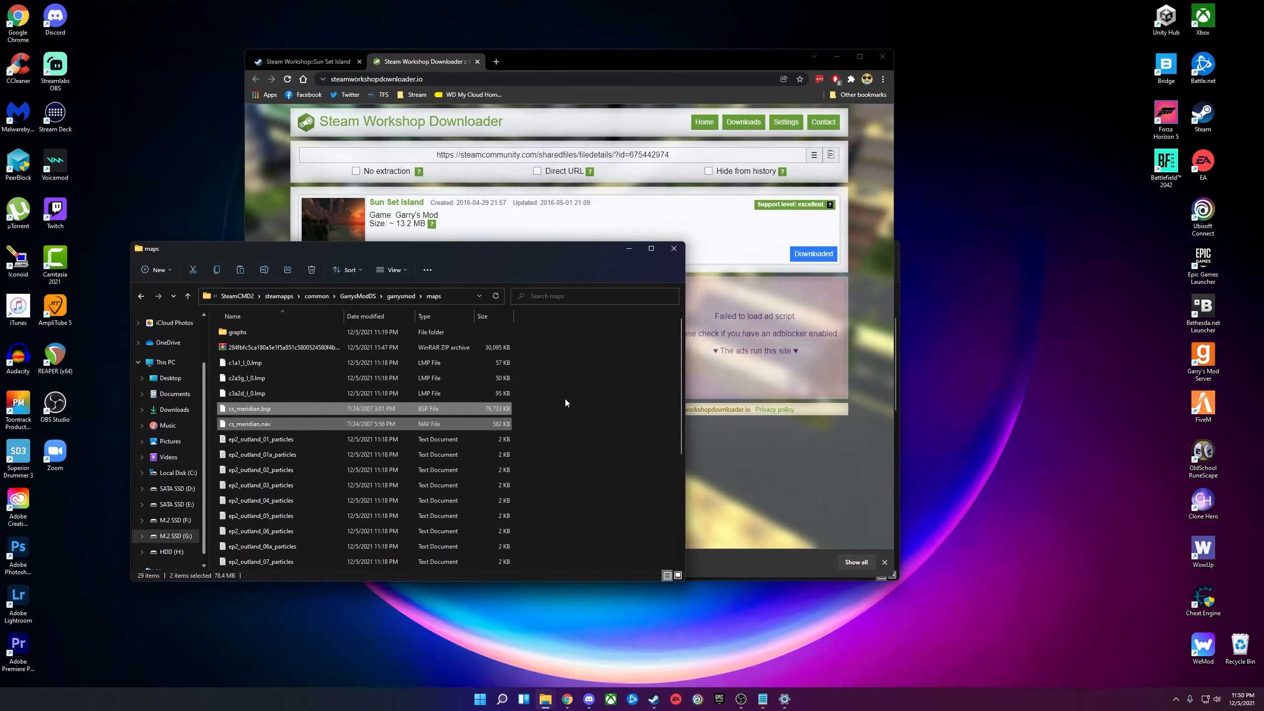
pyautogui.click(284, 365)
pyautogui.doubleClick(285, 366)
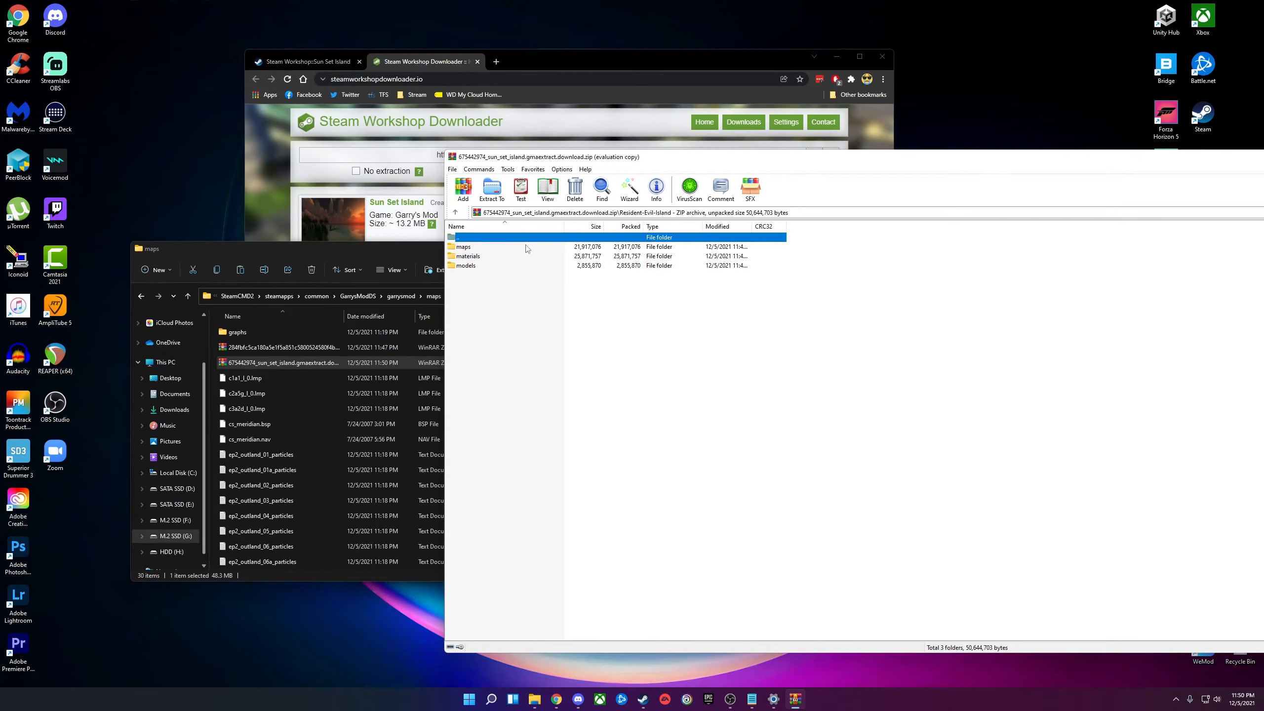
# Copy both gm_sunset map files from the archive's maps folder into the server's maps folder.
pyautogui.click(466, 265)
pyautogui.click(465, 256)
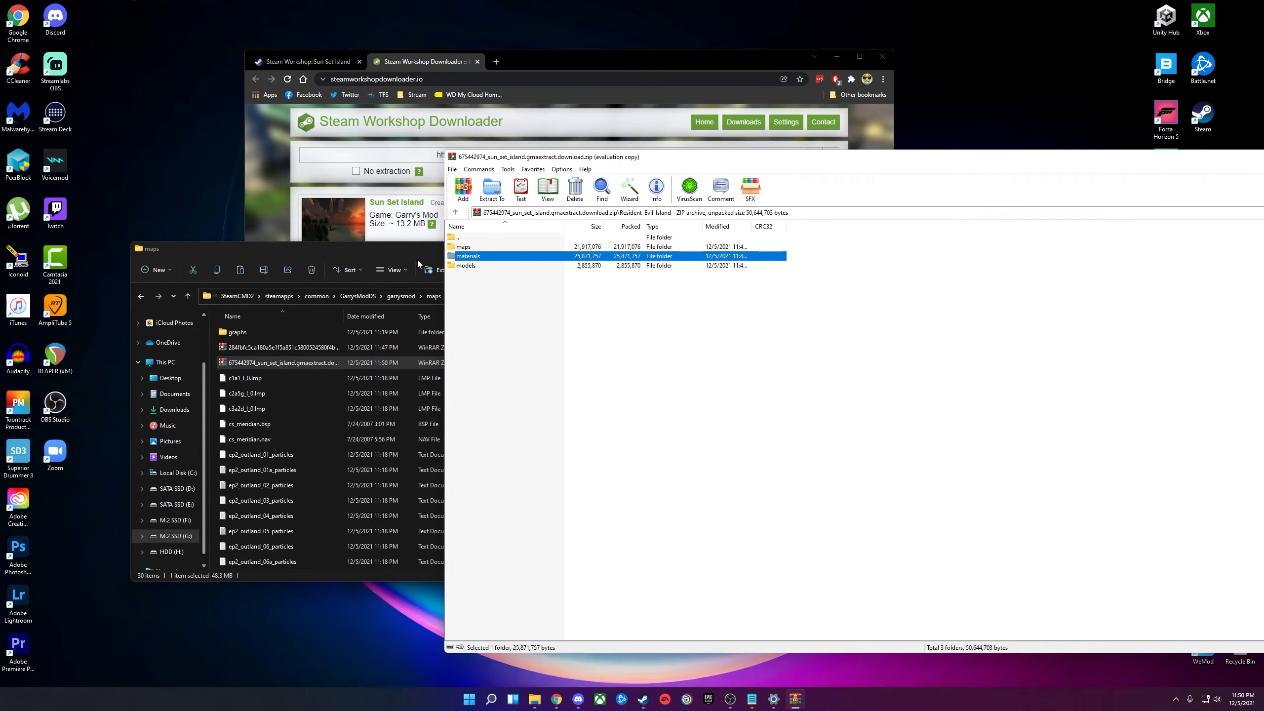
pyautogui.moveTo(416, 260); pyautogui.dragTo(319, 296)
pyautogui.click(620, 305)
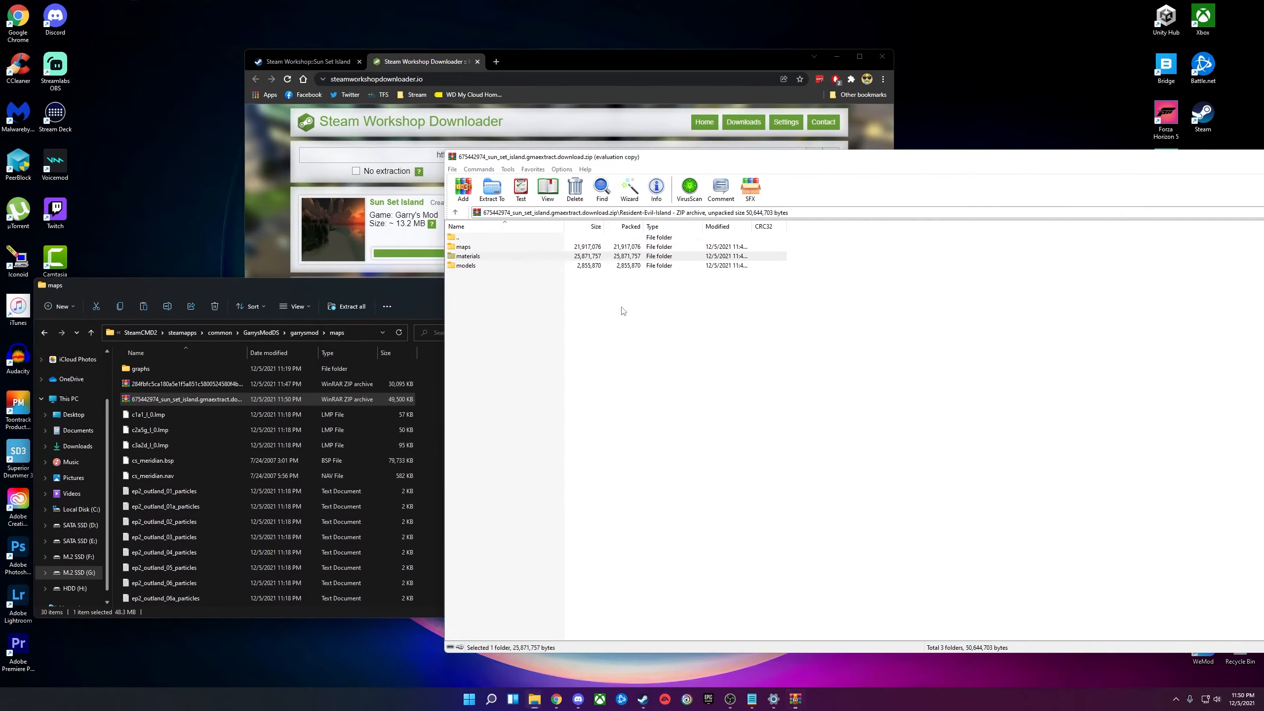
pyautogui.doubleClick(465, 246)
pyautogui.moveTo(492, 288); pyautogui.dragTo(490, 251)
pyautogui.moveTo(475, 249); pyautogui.dragTo(424, 409)
pyautogui.click(489, 275)
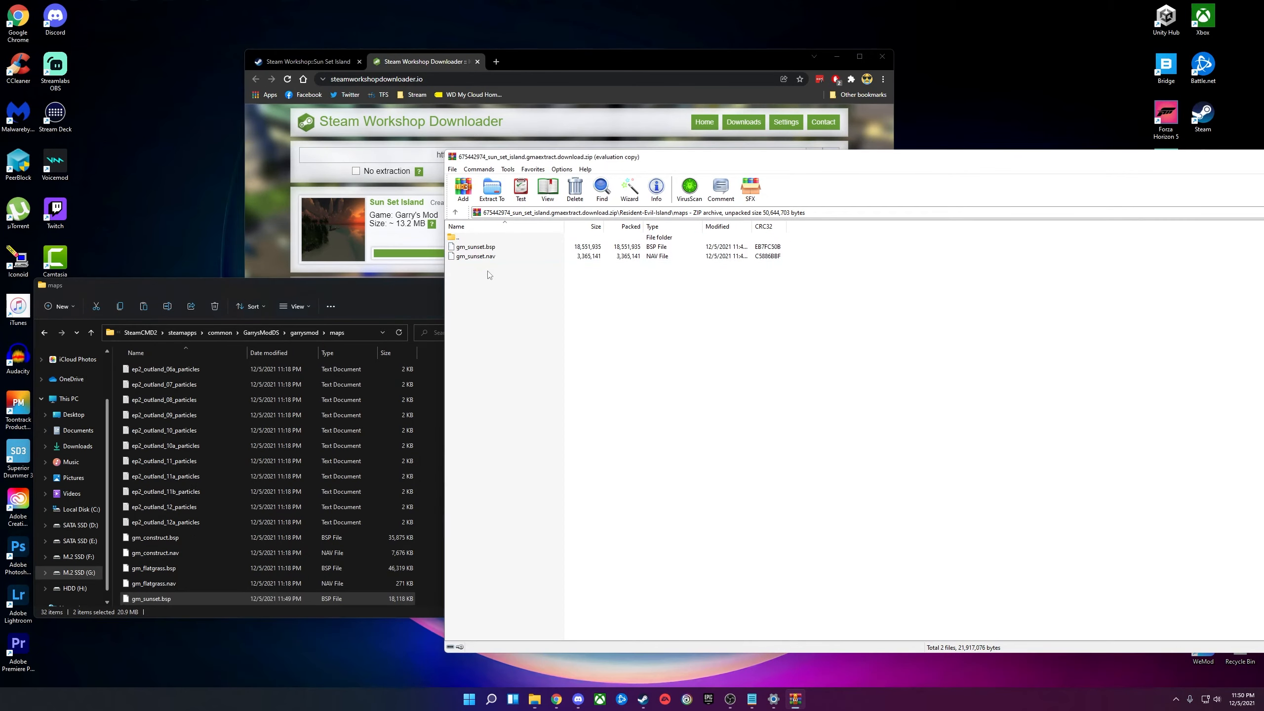
pyautogui.doubleClick(467, 238)
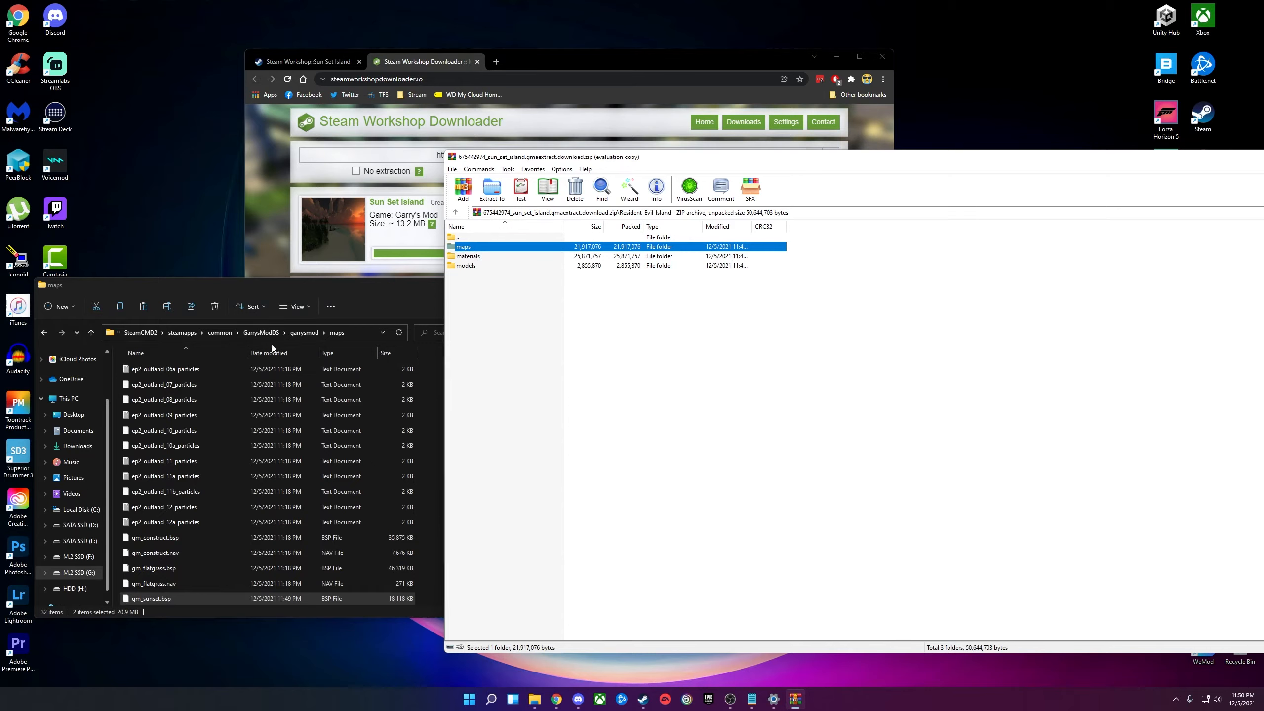
# Extract the archive's materials folder into garrysmod and check its contents.
pyautogui.click(484, 258)
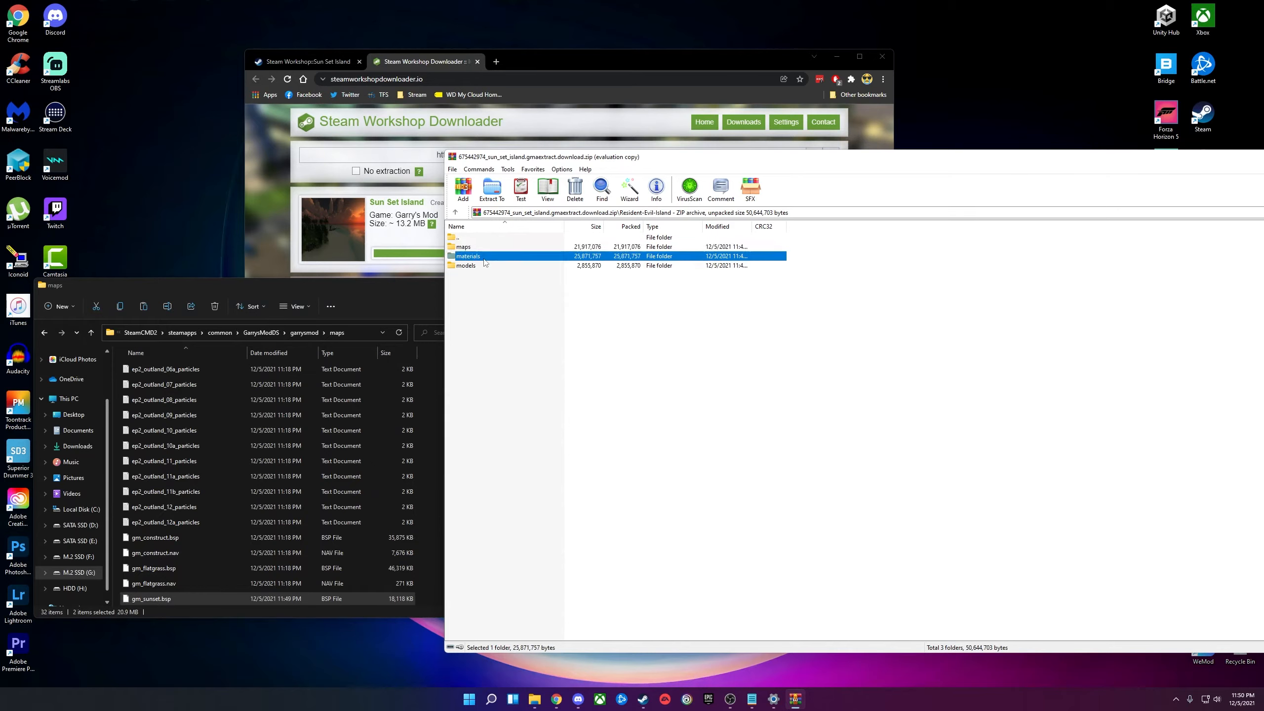
pyautogui.click(302, 333)
pyautogui.scroll(-1, 159, 543)
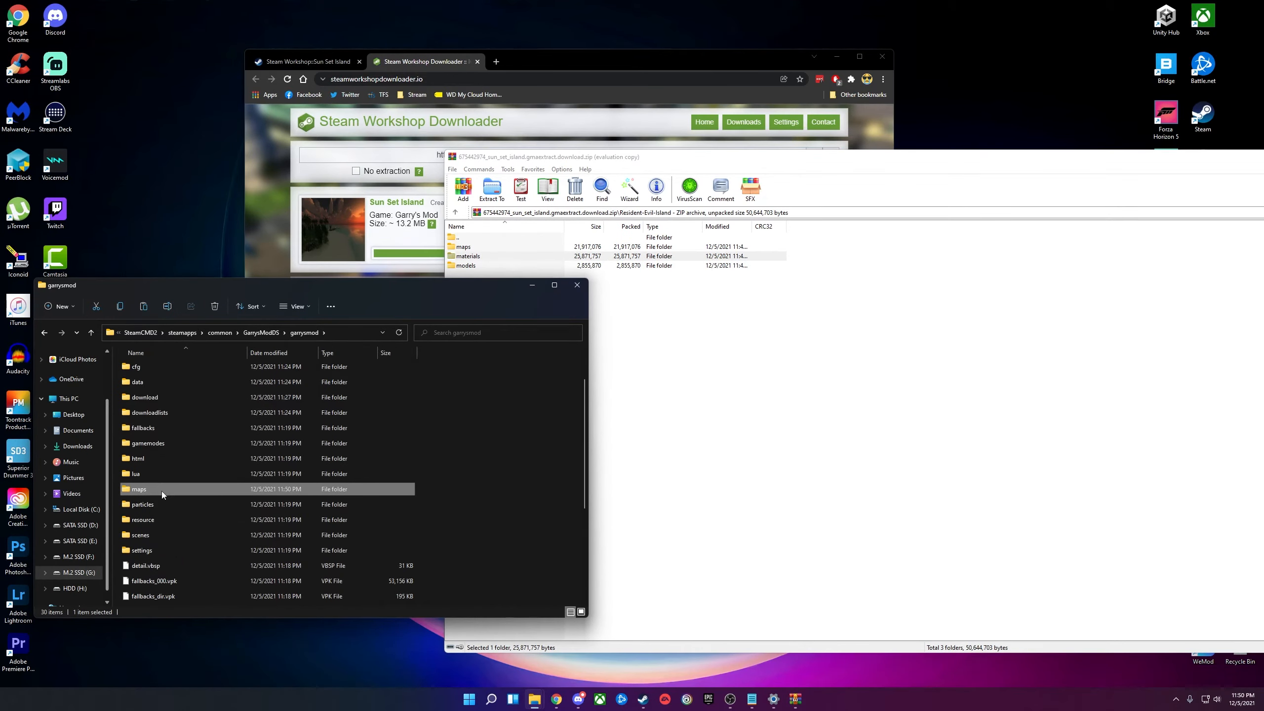
pyautogui.scroll(1, 164, 490)
pyautogui.click(523, 289)
pyautogui.moveTo(469, 258); pyautogui.dragTo(405, 431)
pyautogui.scroll(-1, 170, 475)
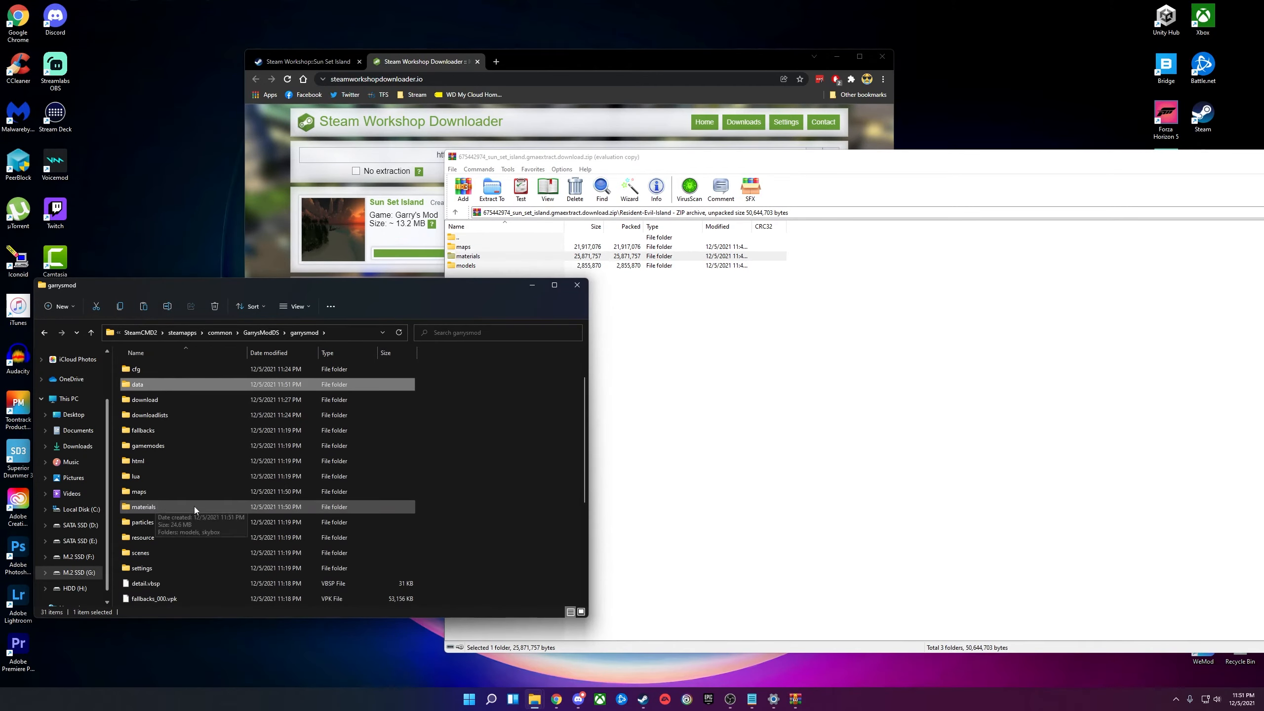
pyautogui.click(159, 506)
pyautogui.doubleClick(159, 506)
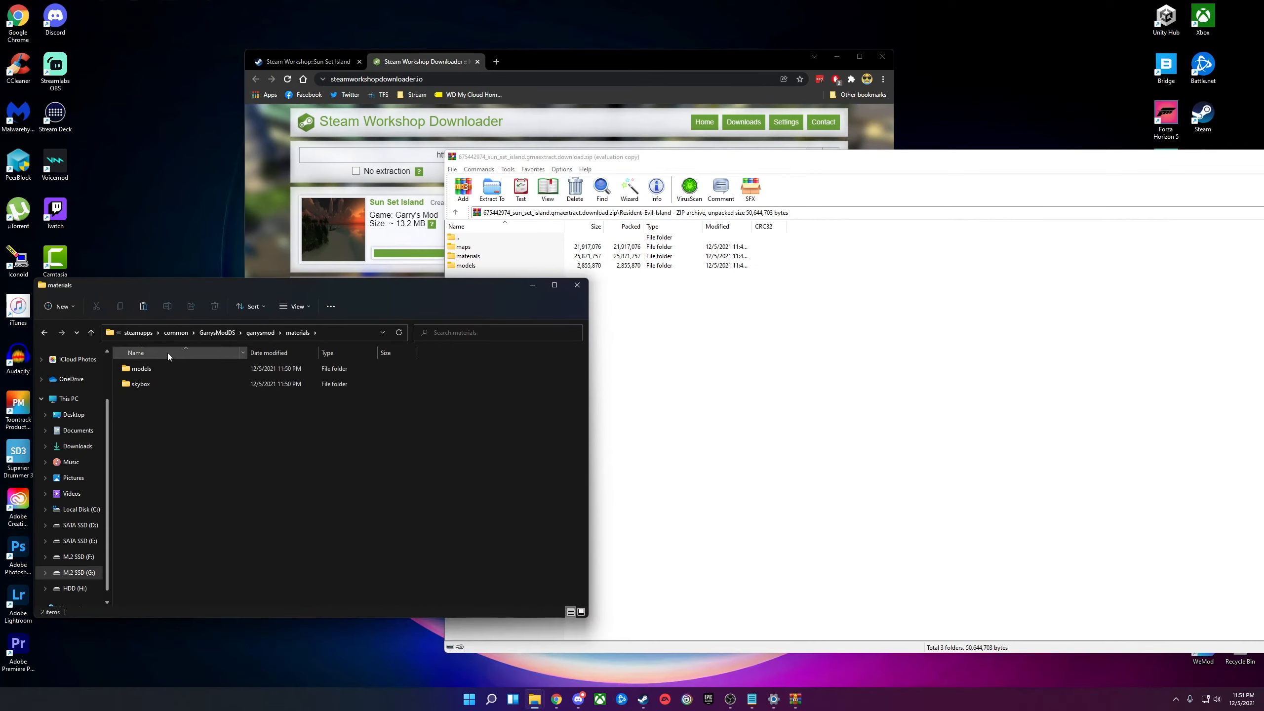
pyautogui.click(44, 333)
# Extract the archive's models folder into garrysmod and minimize the Chrome window.
pyautogui.click(722, 402)
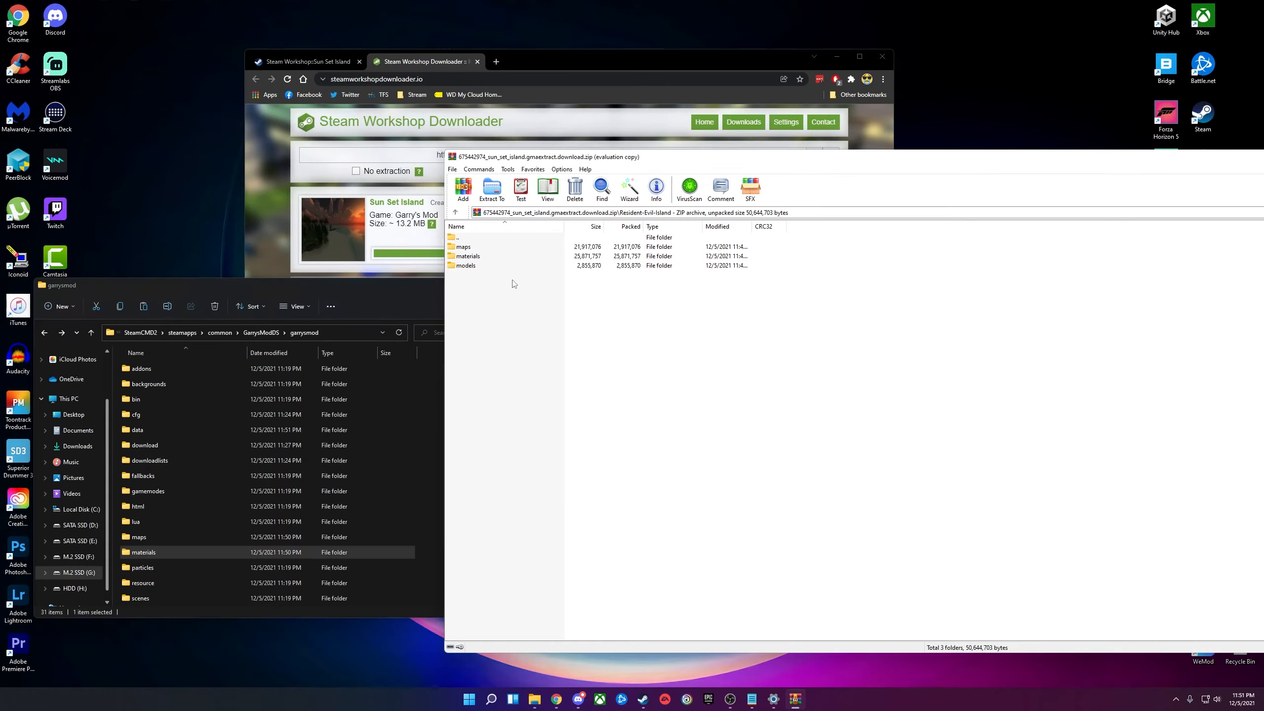
pyautogui.doubleClick(466, 265)
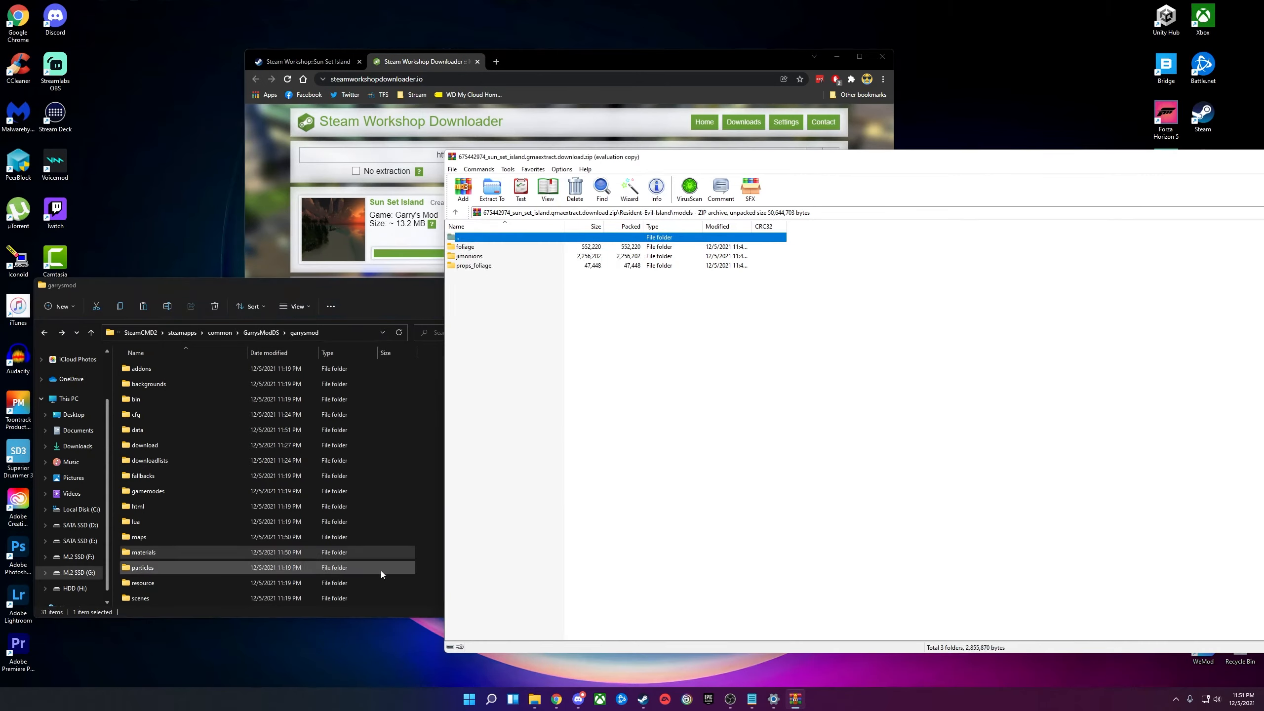
pyautogui.scroll(-1, 300, 524)
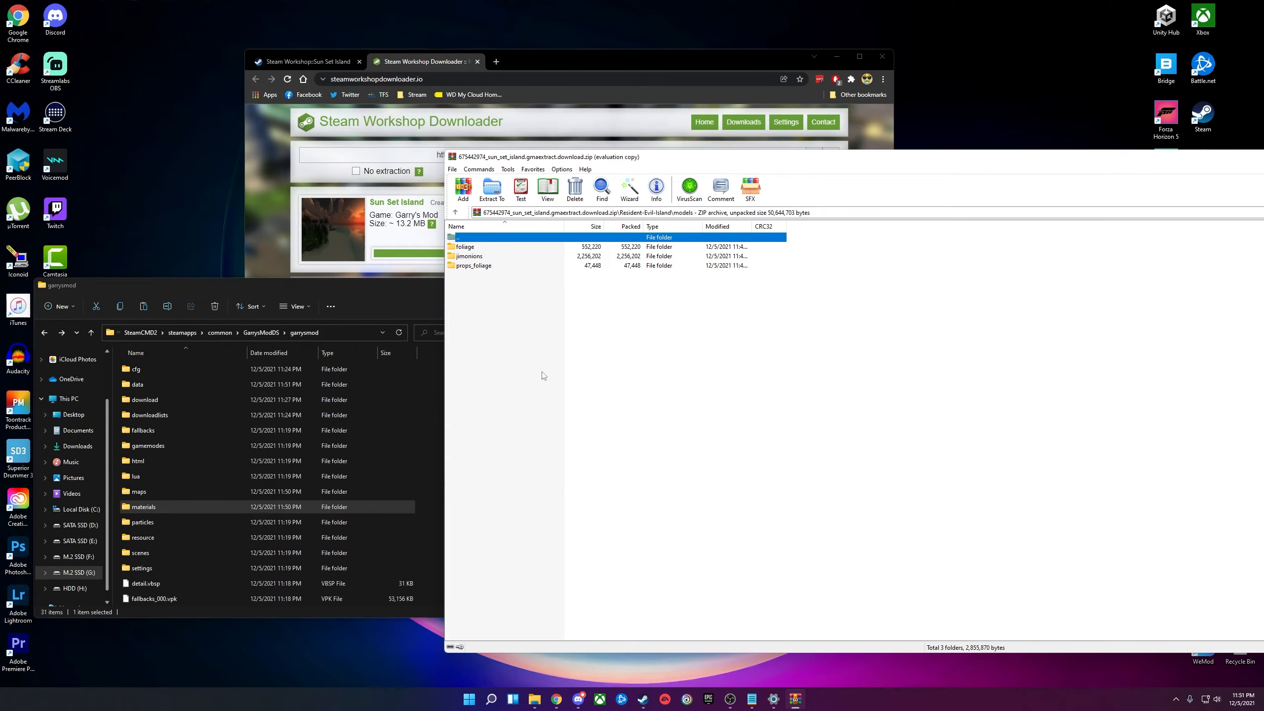
pyautogui.doubleClick(479, 238)
pyautogui.moveTo(466, 266); pyautogui.dragTo(423, 449)
pyautogui.scroll(1, 177, 510)
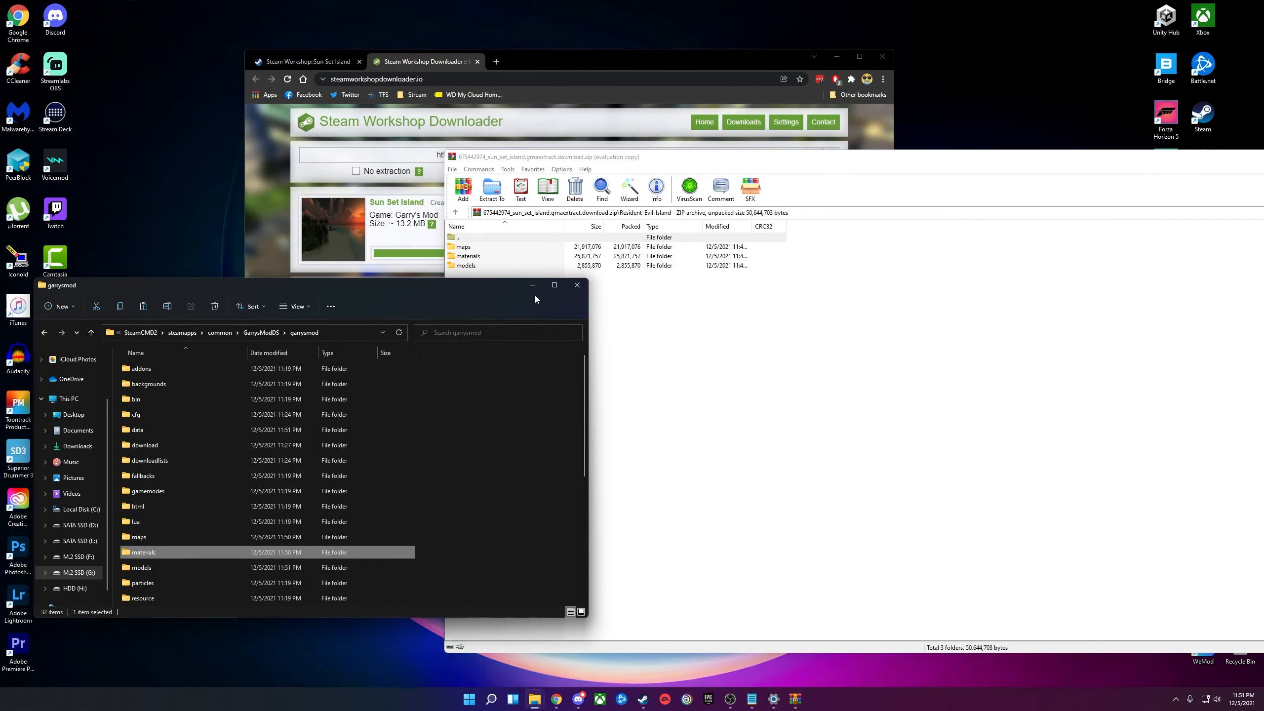
pyautogui.click(844, 63)
pyautogui.click(840, 60)
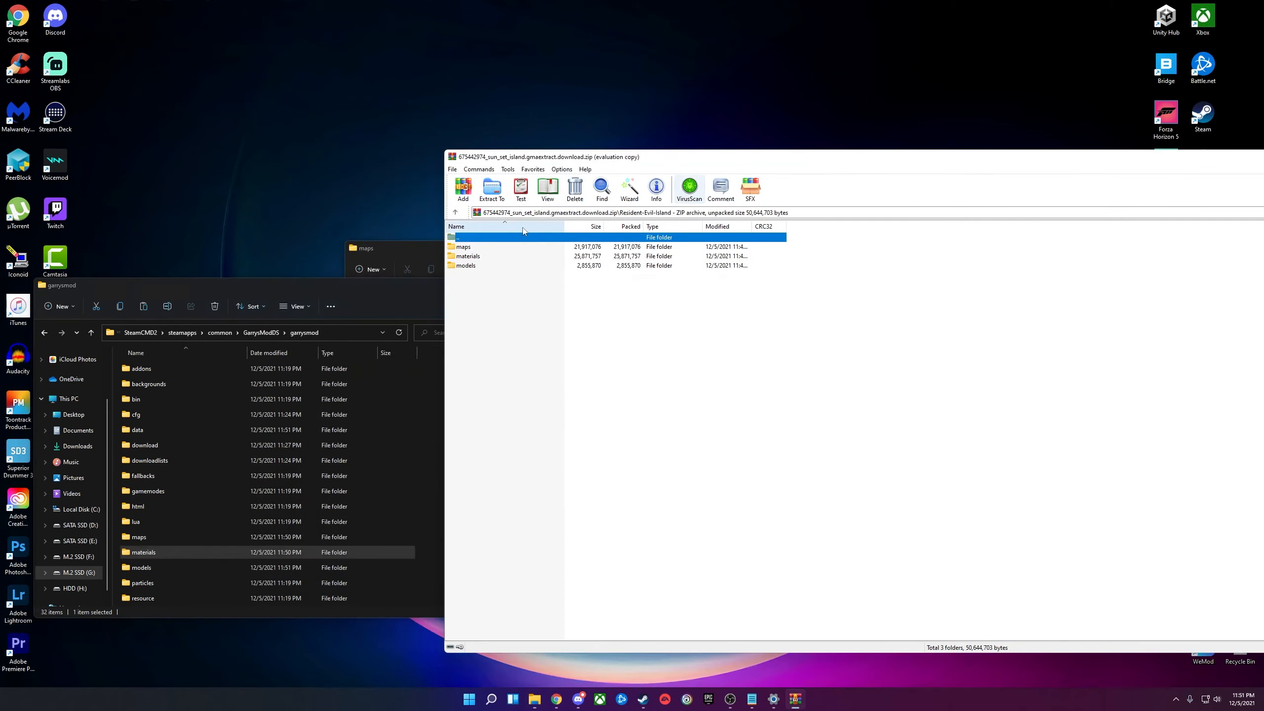
pyautogui.moveTo(815, 156); pyautogui.dragTo(551, 176)
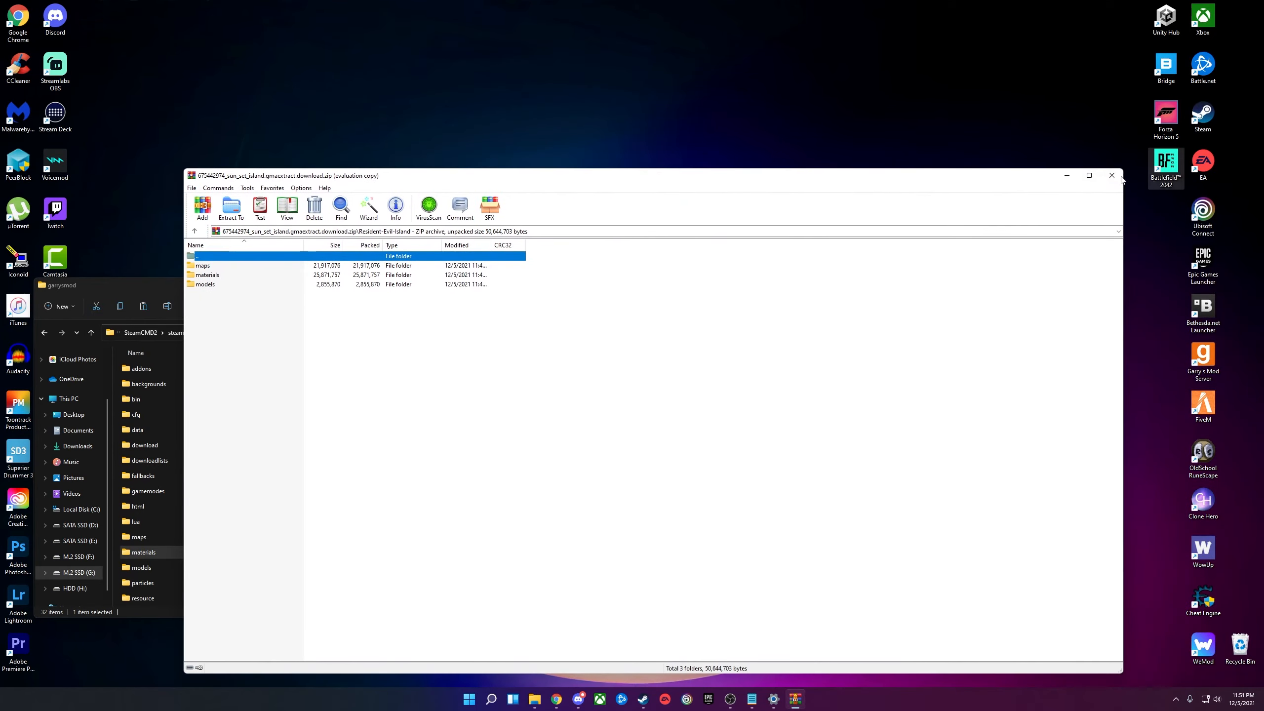
# Close WinRAR, confirm gm_sunset appears in the srcds launcher's Map list, then cancel.
pyautogui.click(1116, 177)
pyautogui.click(770, 206)
pyautogui.doubleClick(771, 206)
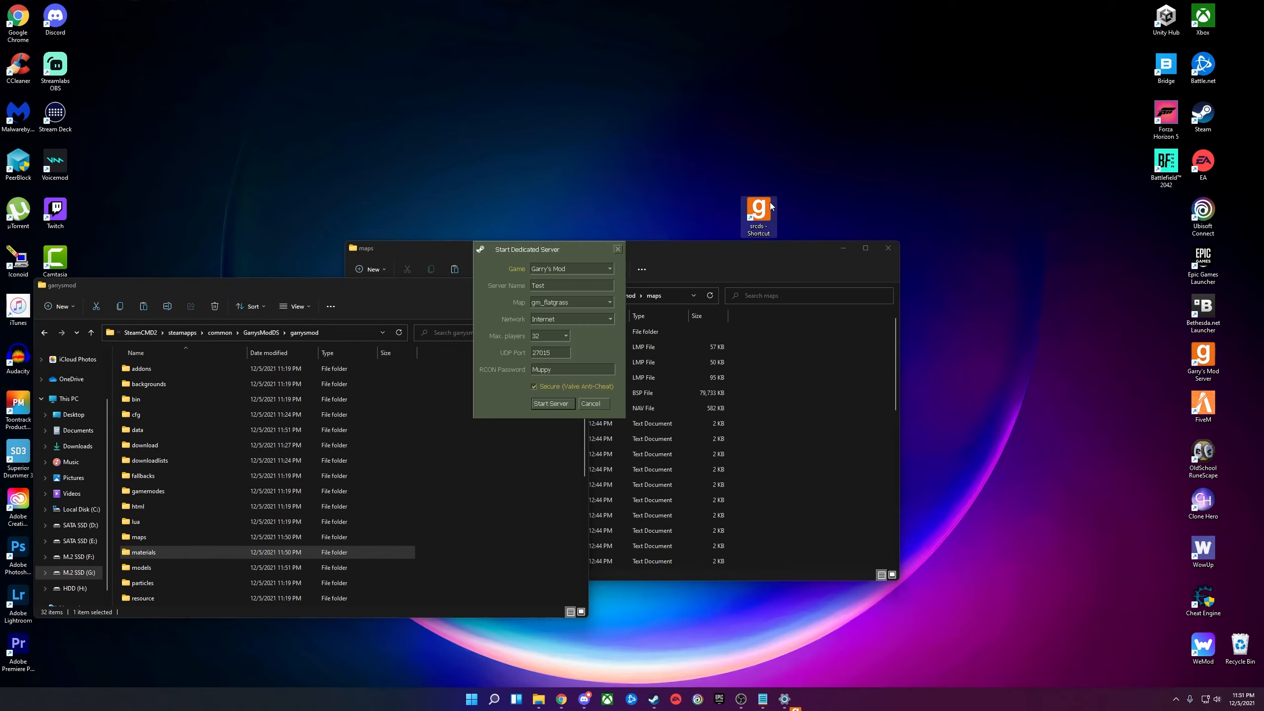
pyautogui.click(603, 302)
pyautogui.click(568, 339)
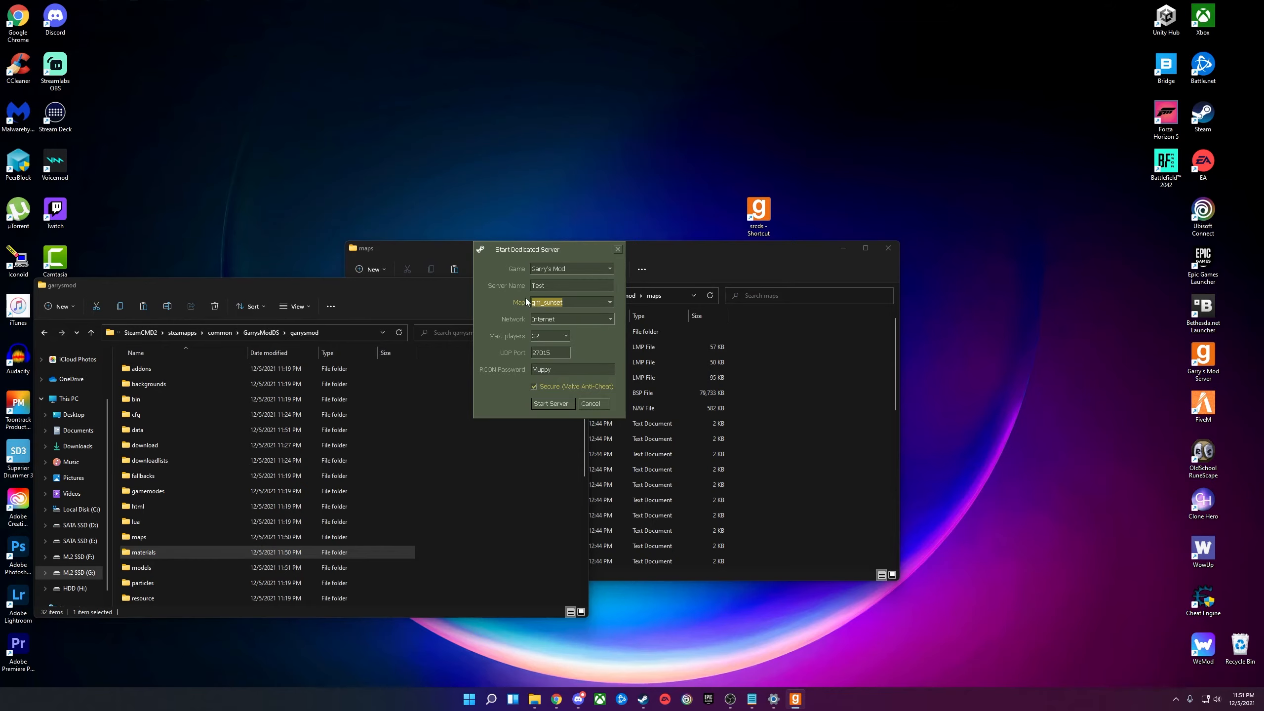
pyautogui.click(596, 404)
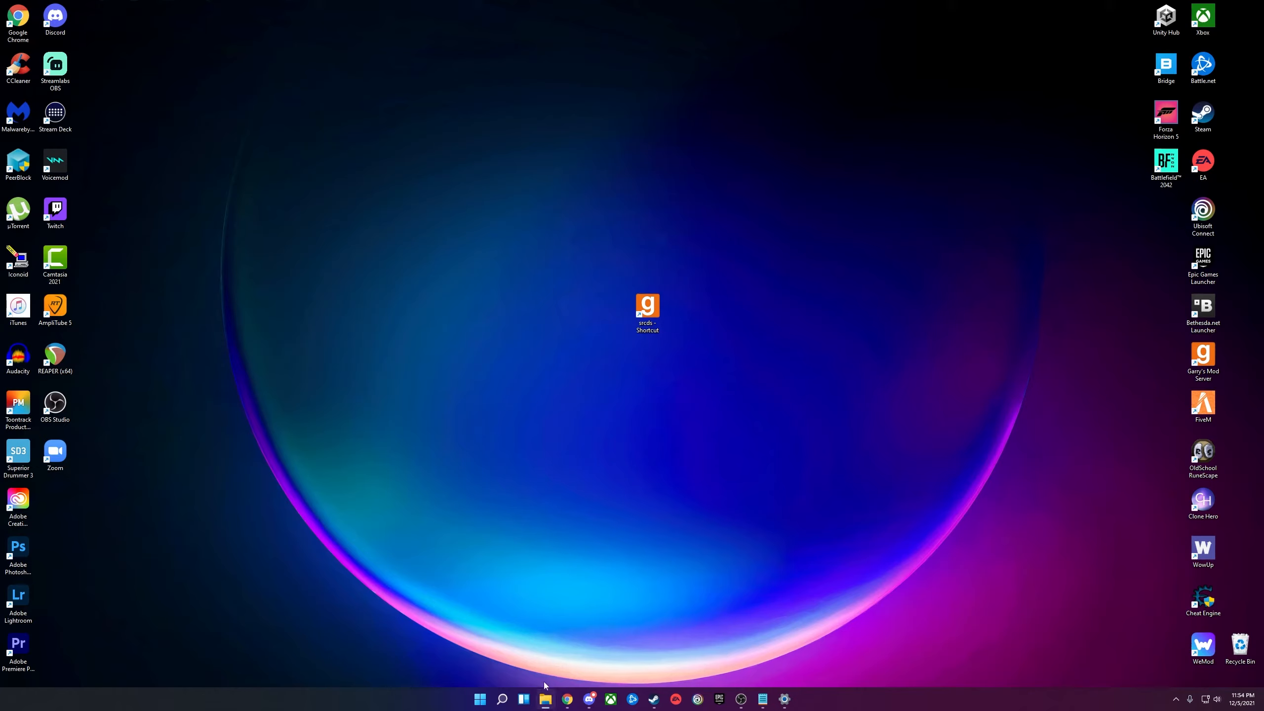
# In a new File Explorer window, navigate to G:\SteamCMD2\steamapps.
pyautogui.rightClick(546, 700)
pyautogui.click(550, 637)
pyautogui.doubleClick(399, 456)
pyautogui.moveTo(355, 281); pyautogui.dragTo(533, 343)
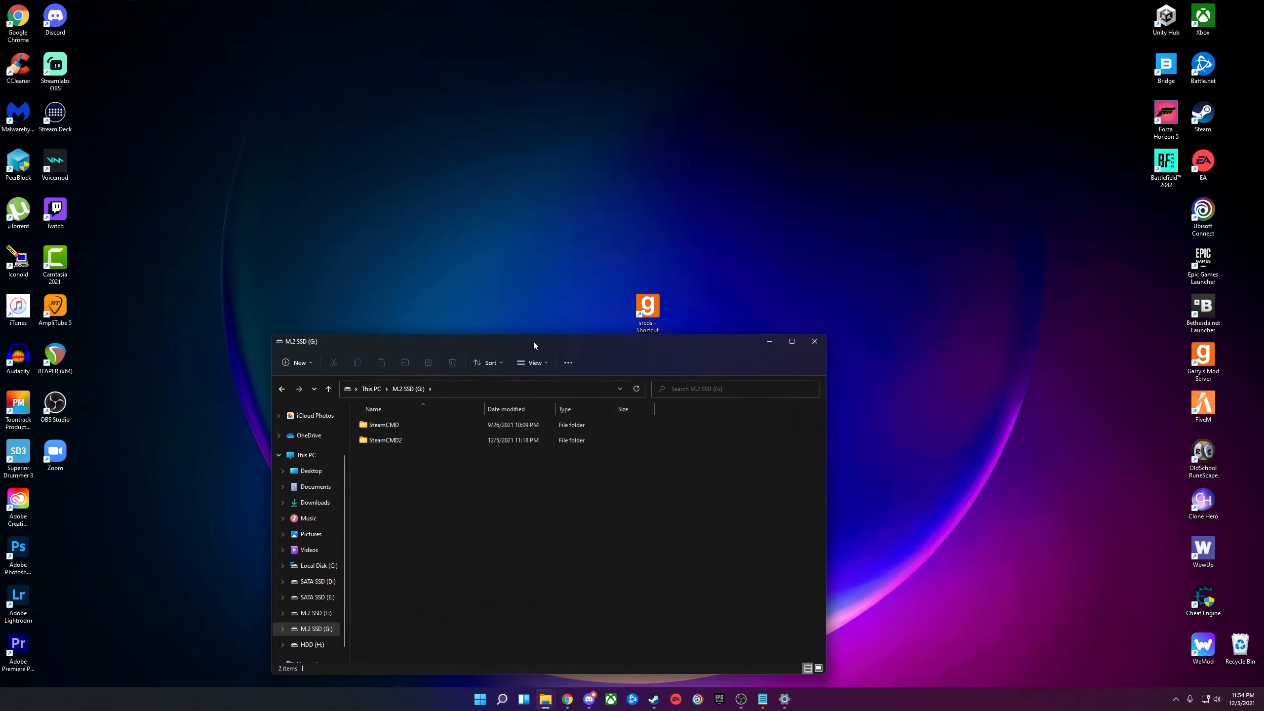
pyautogui.doubleClick(395, 438)
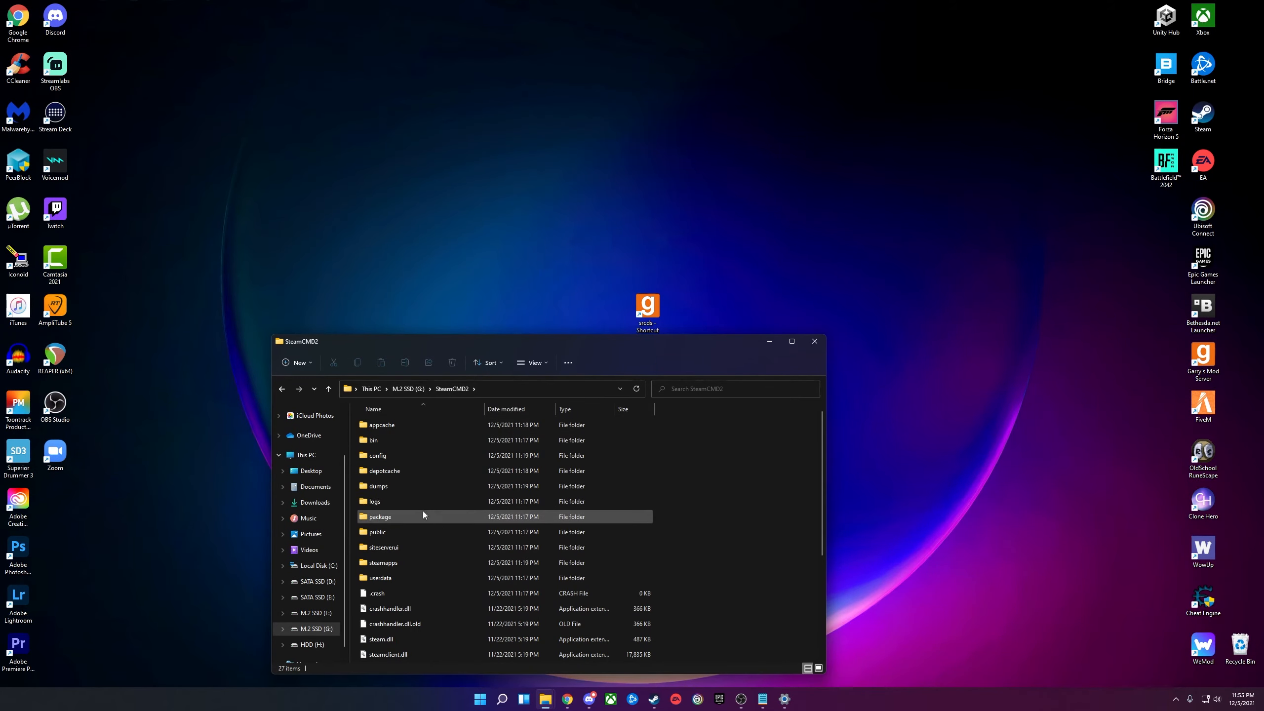
pyautogui.click(411, 561)
pyautogui.moveTo(456, 340); pyautogui.dragTo(446, 314)
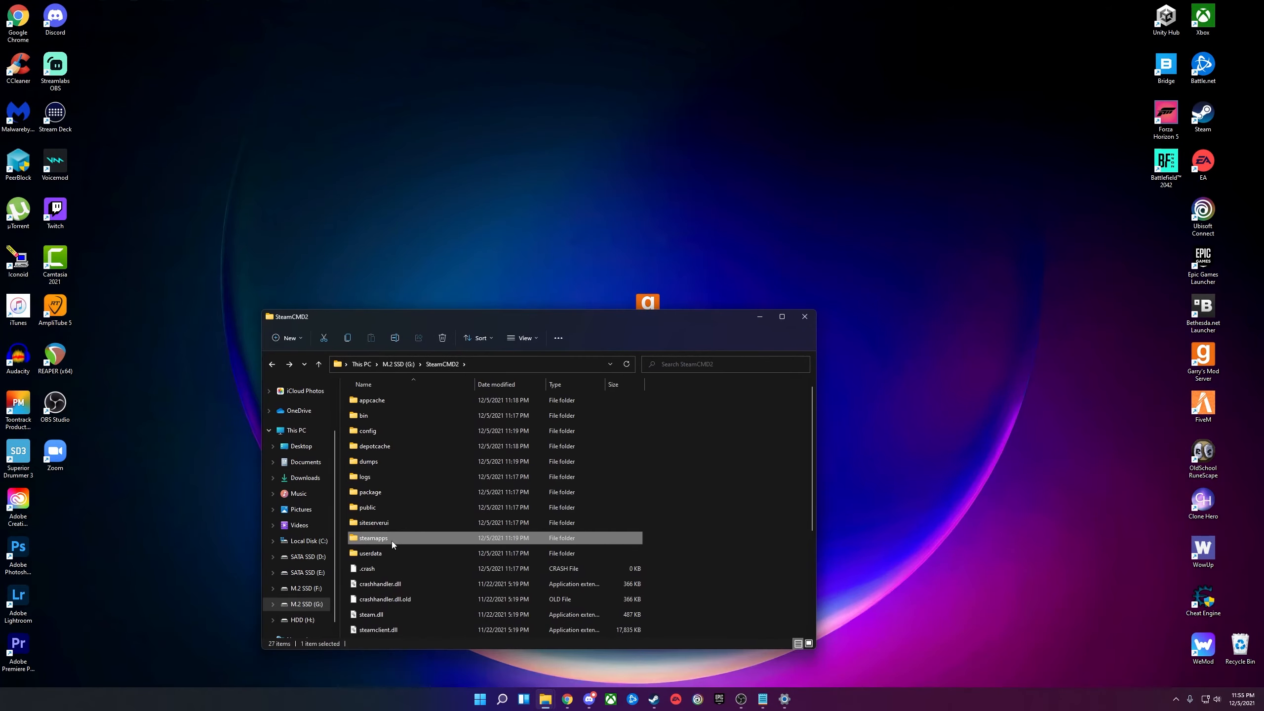
pyautogui.doubleClick(391, 541)
# Go into common\GarrysModDS\garrysmod\cfg and open the server file in Notepad.
pyautogui.doubleClick(400, 402)
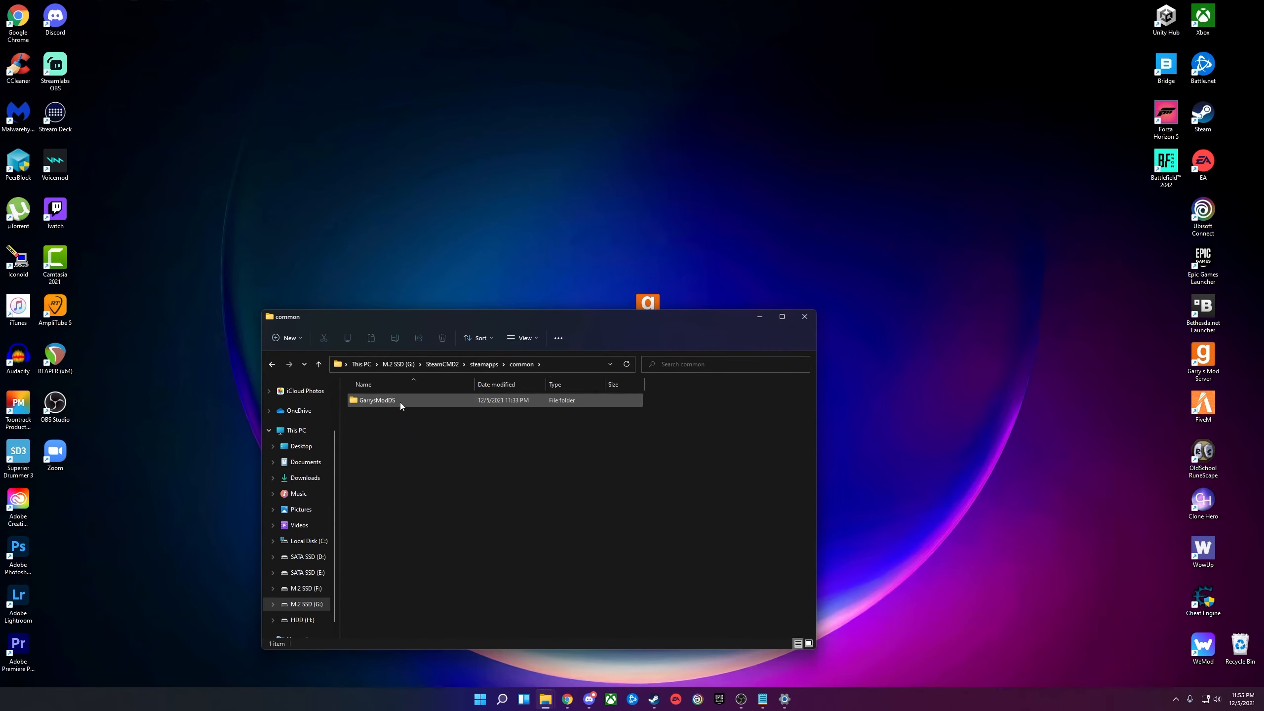
pyautogui.doubleClick(401, 403)
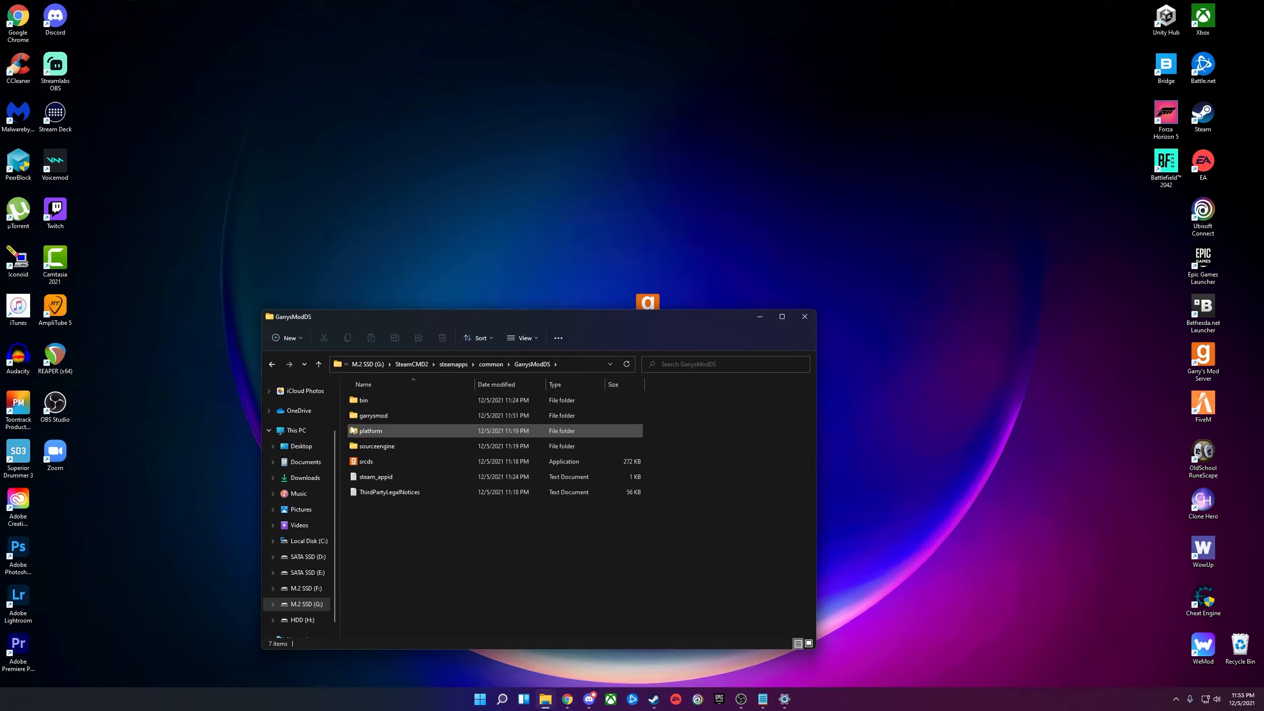
pyautogui.doubleClick(386, 414)
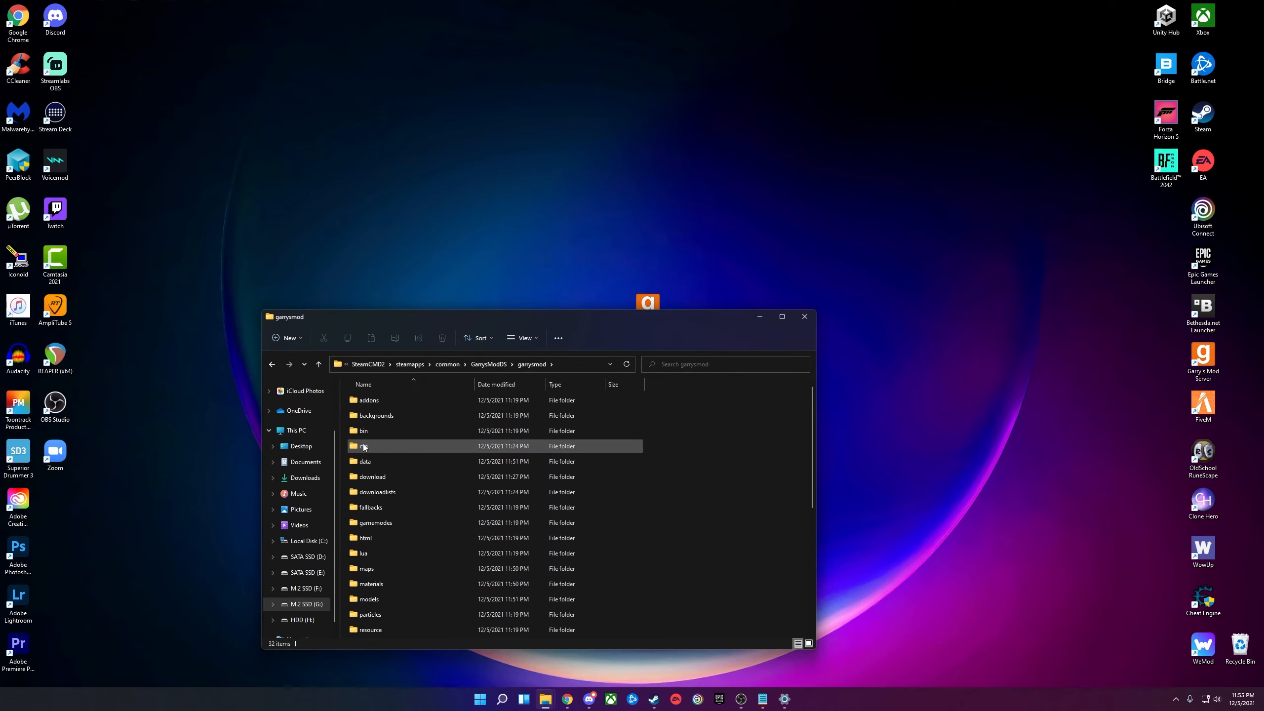
pyautogui.doubleClick(368, 446)
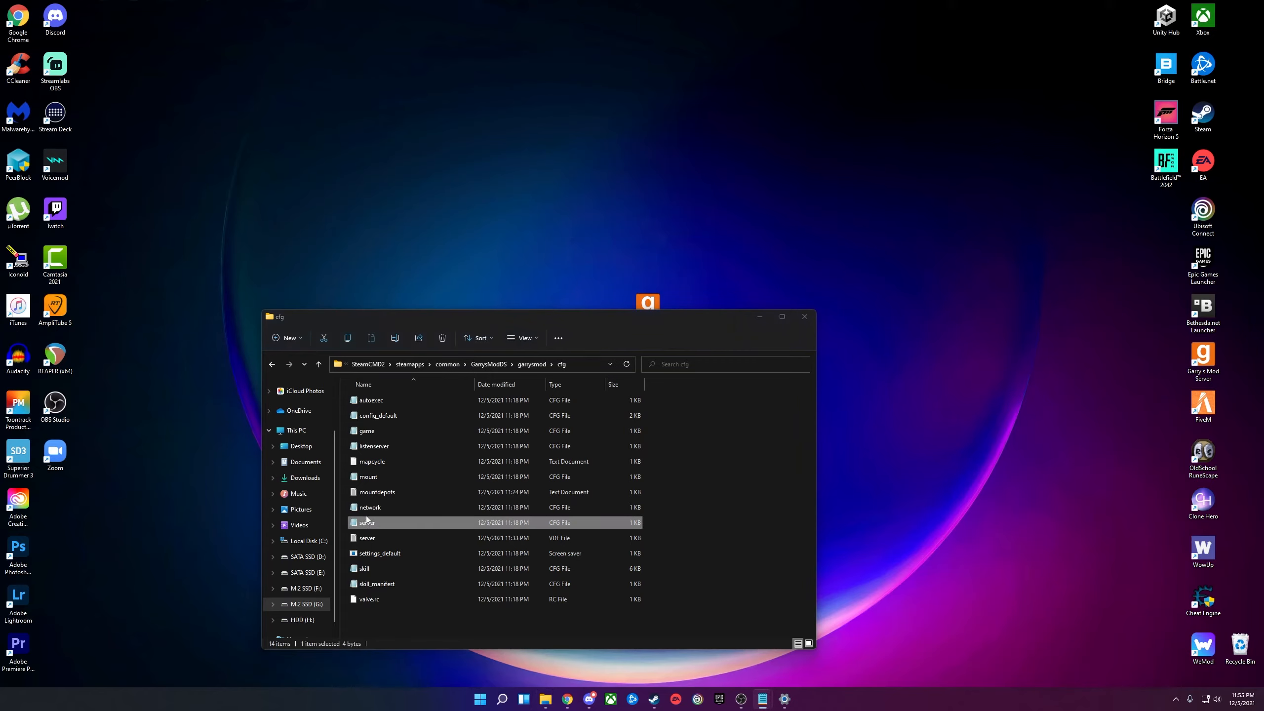
pyautogui.doubleClick(369, 537)
pyautogui.moveTo(438, 124); pyautogui.dragTo(458, 174)
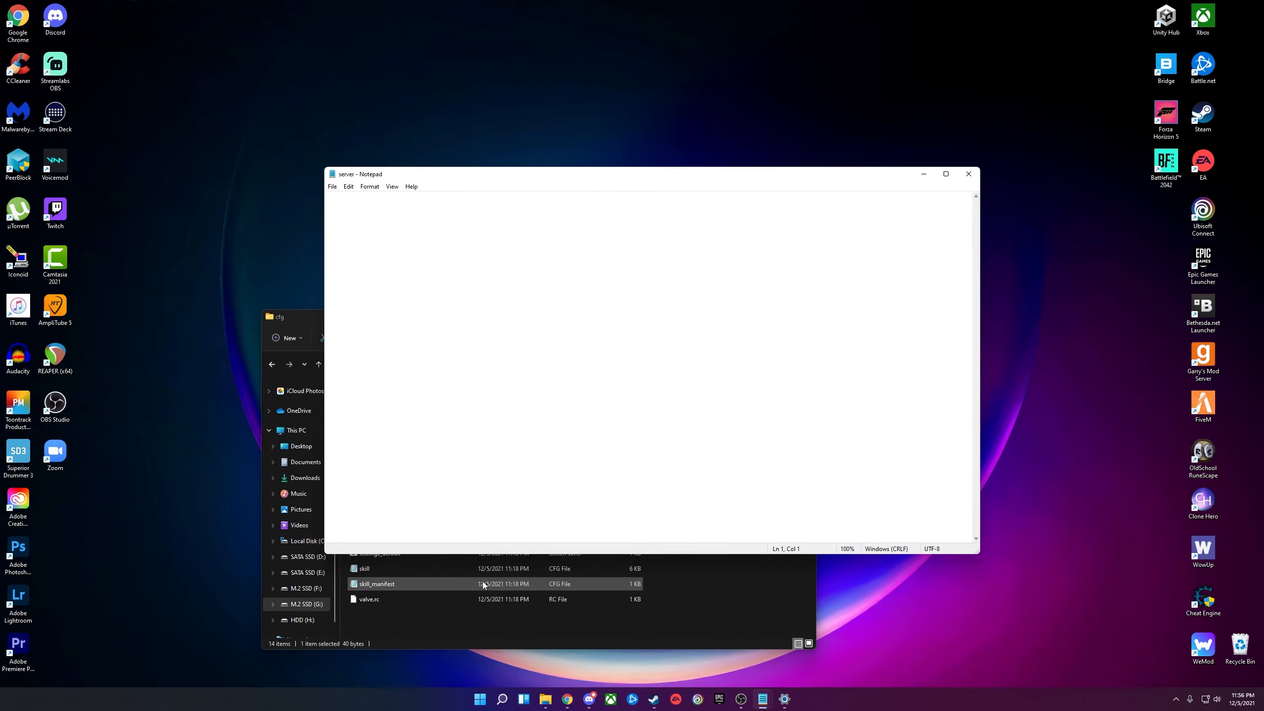
# Minimize the cfg folder window and review server.cfg, selecting the sbox_maxprops and sbox_maxragdolls values.
pyautogui.click(545, 702)
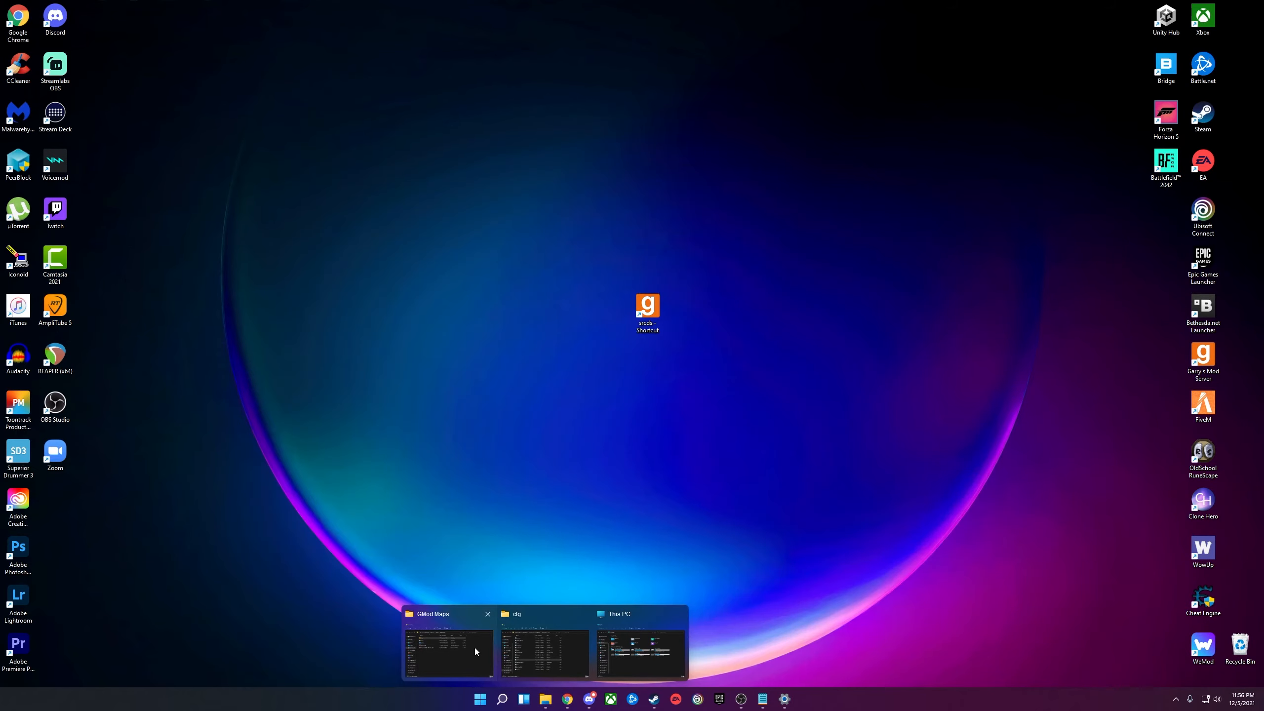
pyautogui.click(538, 658)
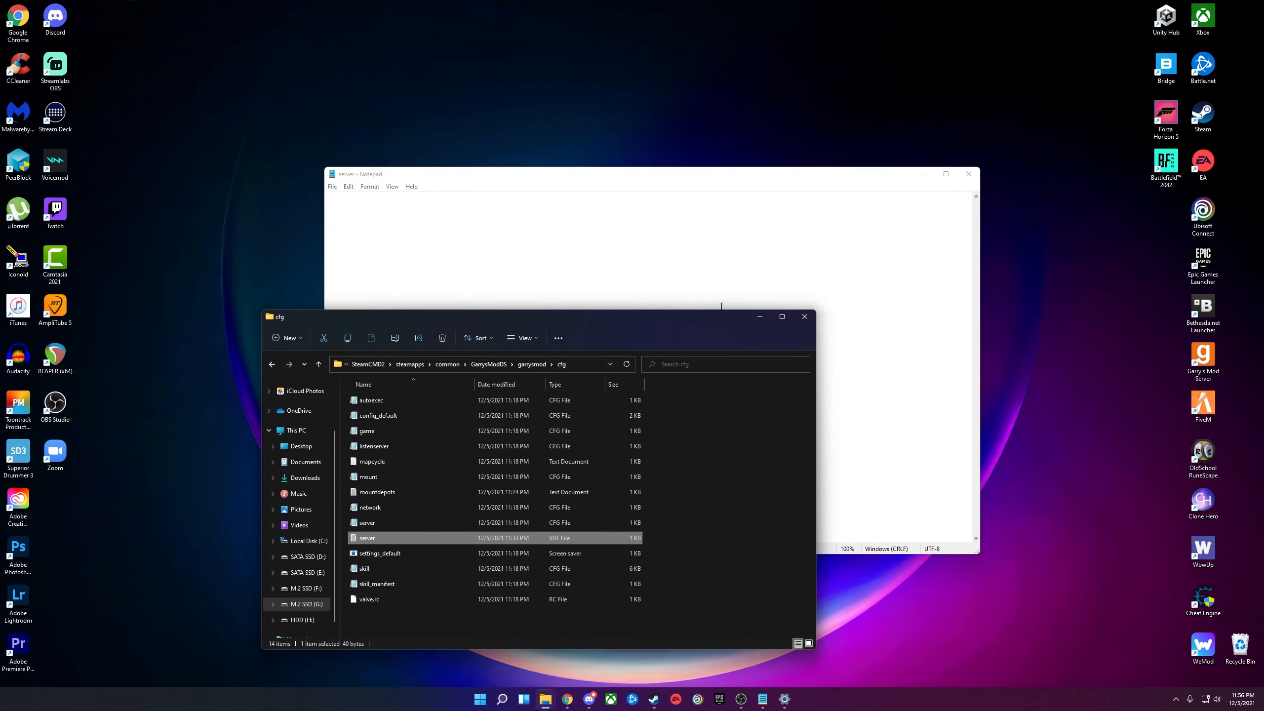
pyautogui.click(759, 316)
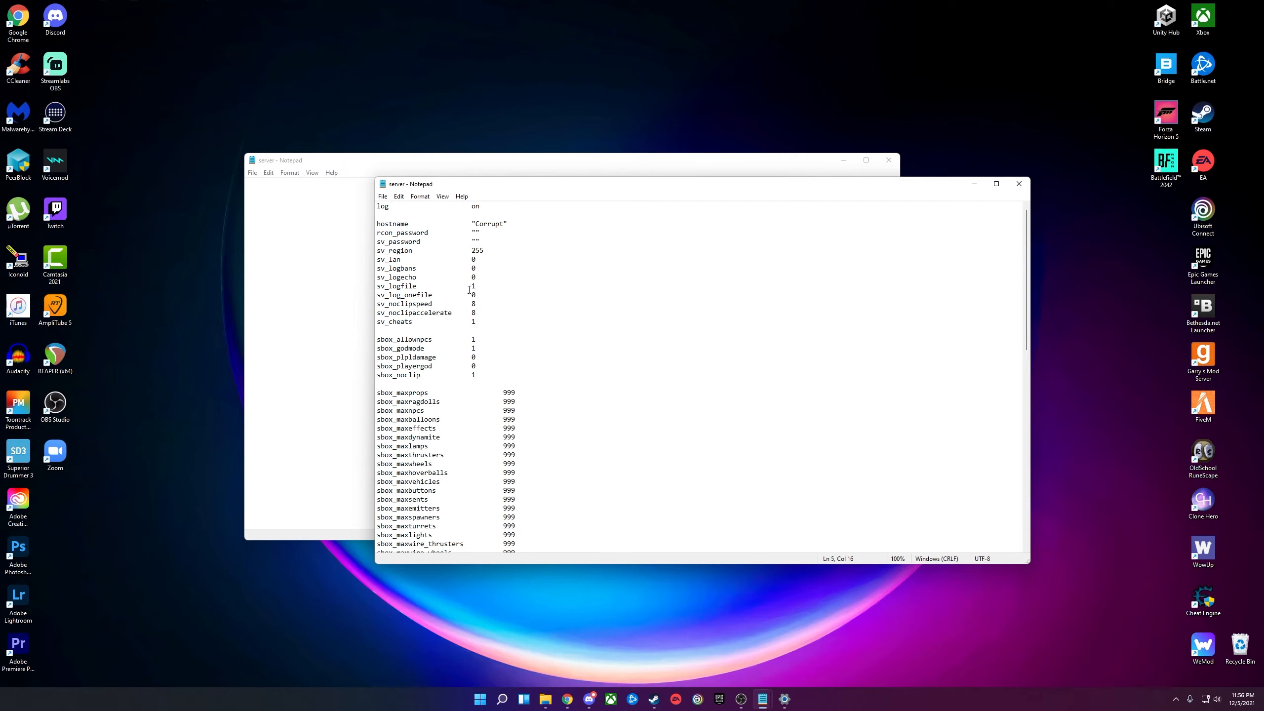
pyautogui.scroll(-18, 469, 289)
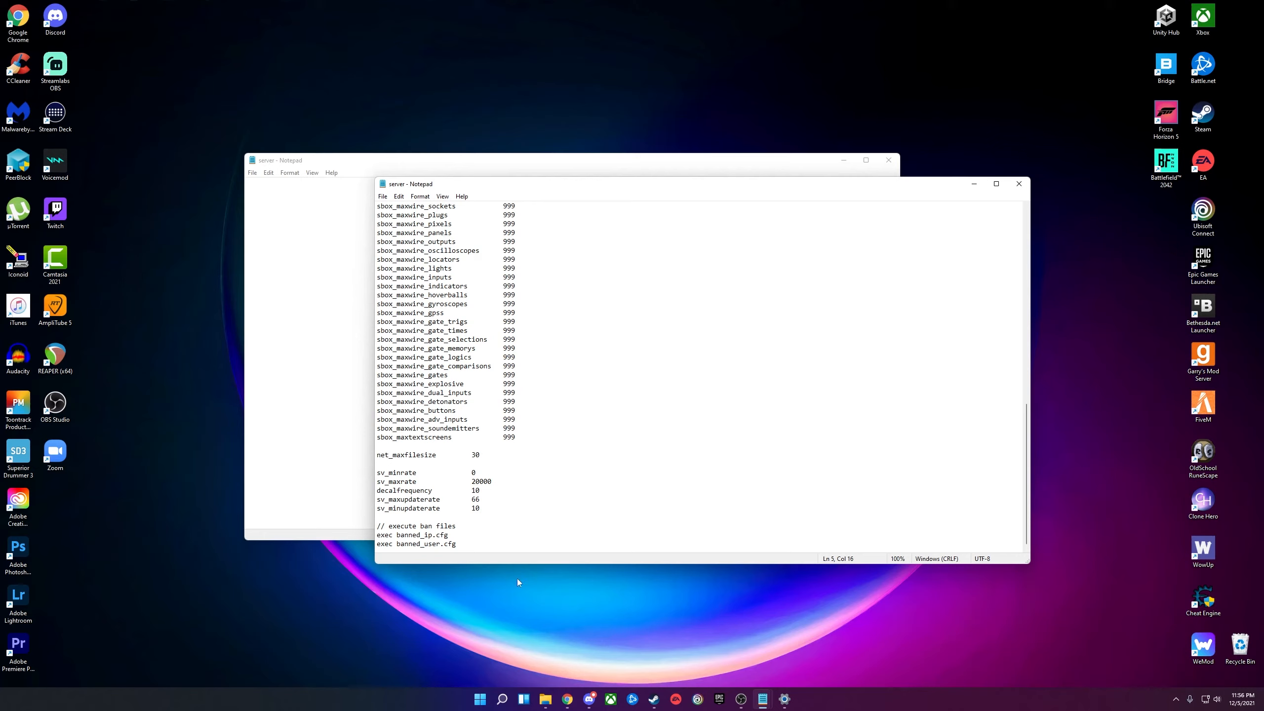
pyautogui.scroll(13, 479, 522)
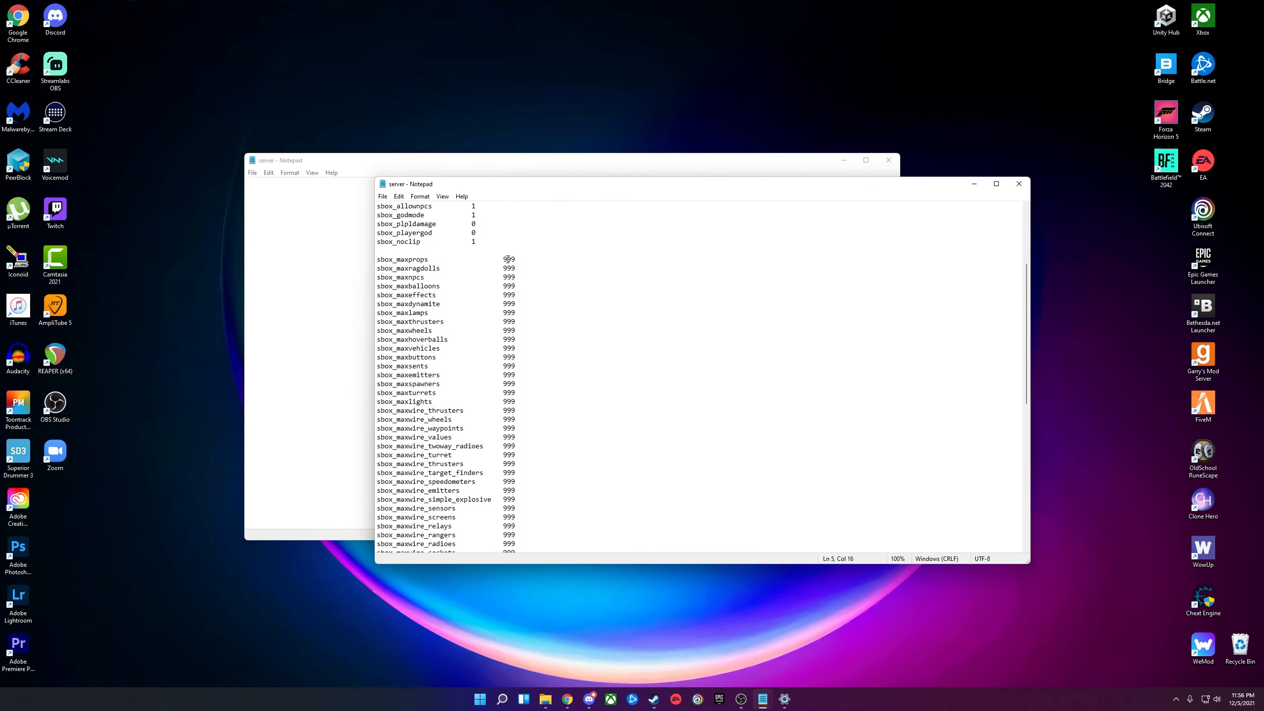
pyautogui.moveTo(503, 259); pyautogui.dragTo(512, 259)
pyautogui.moveTo(454, 179); pyautogui.dragTo(419, 178)
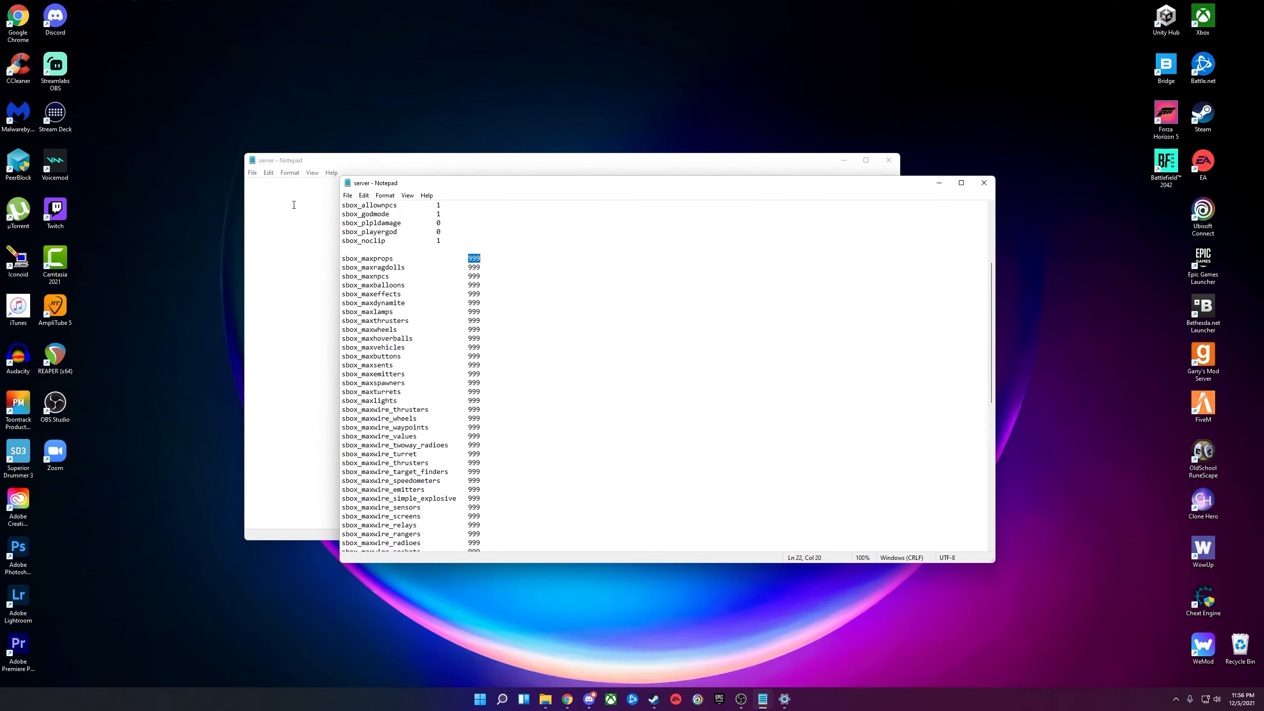
pyautogui.click(297, 212)
pyautogui.click(918, 273)
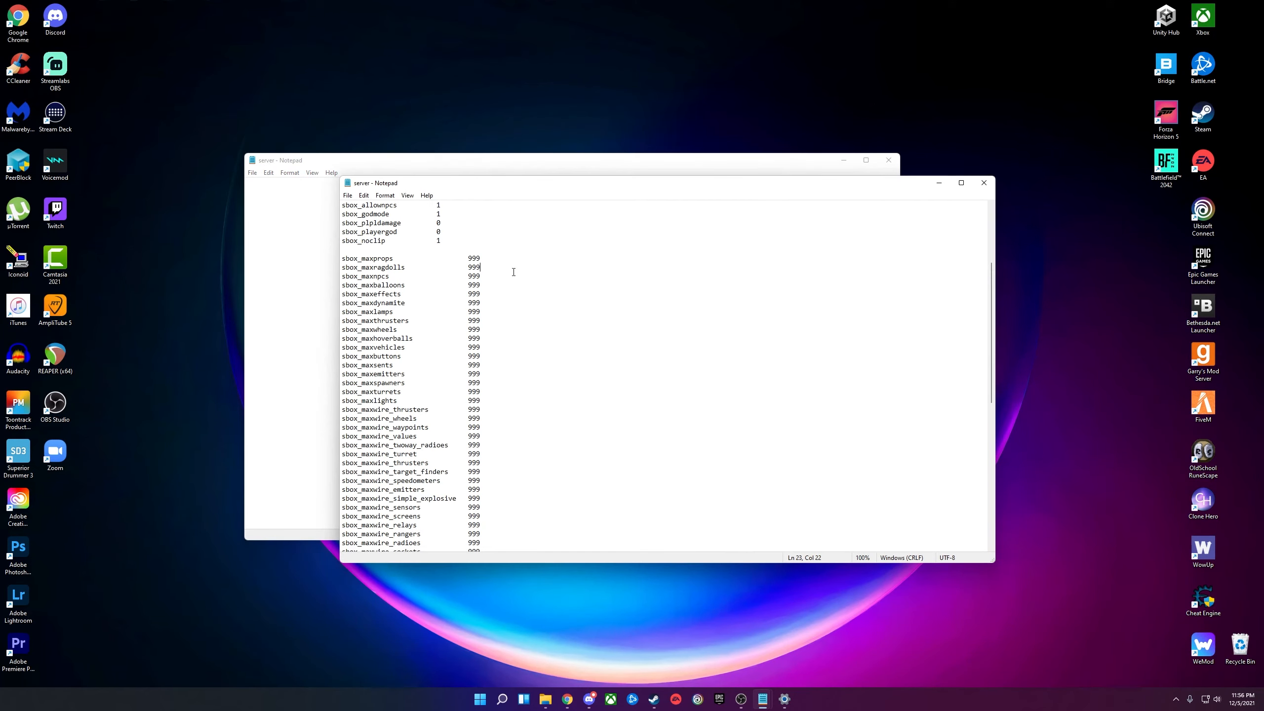